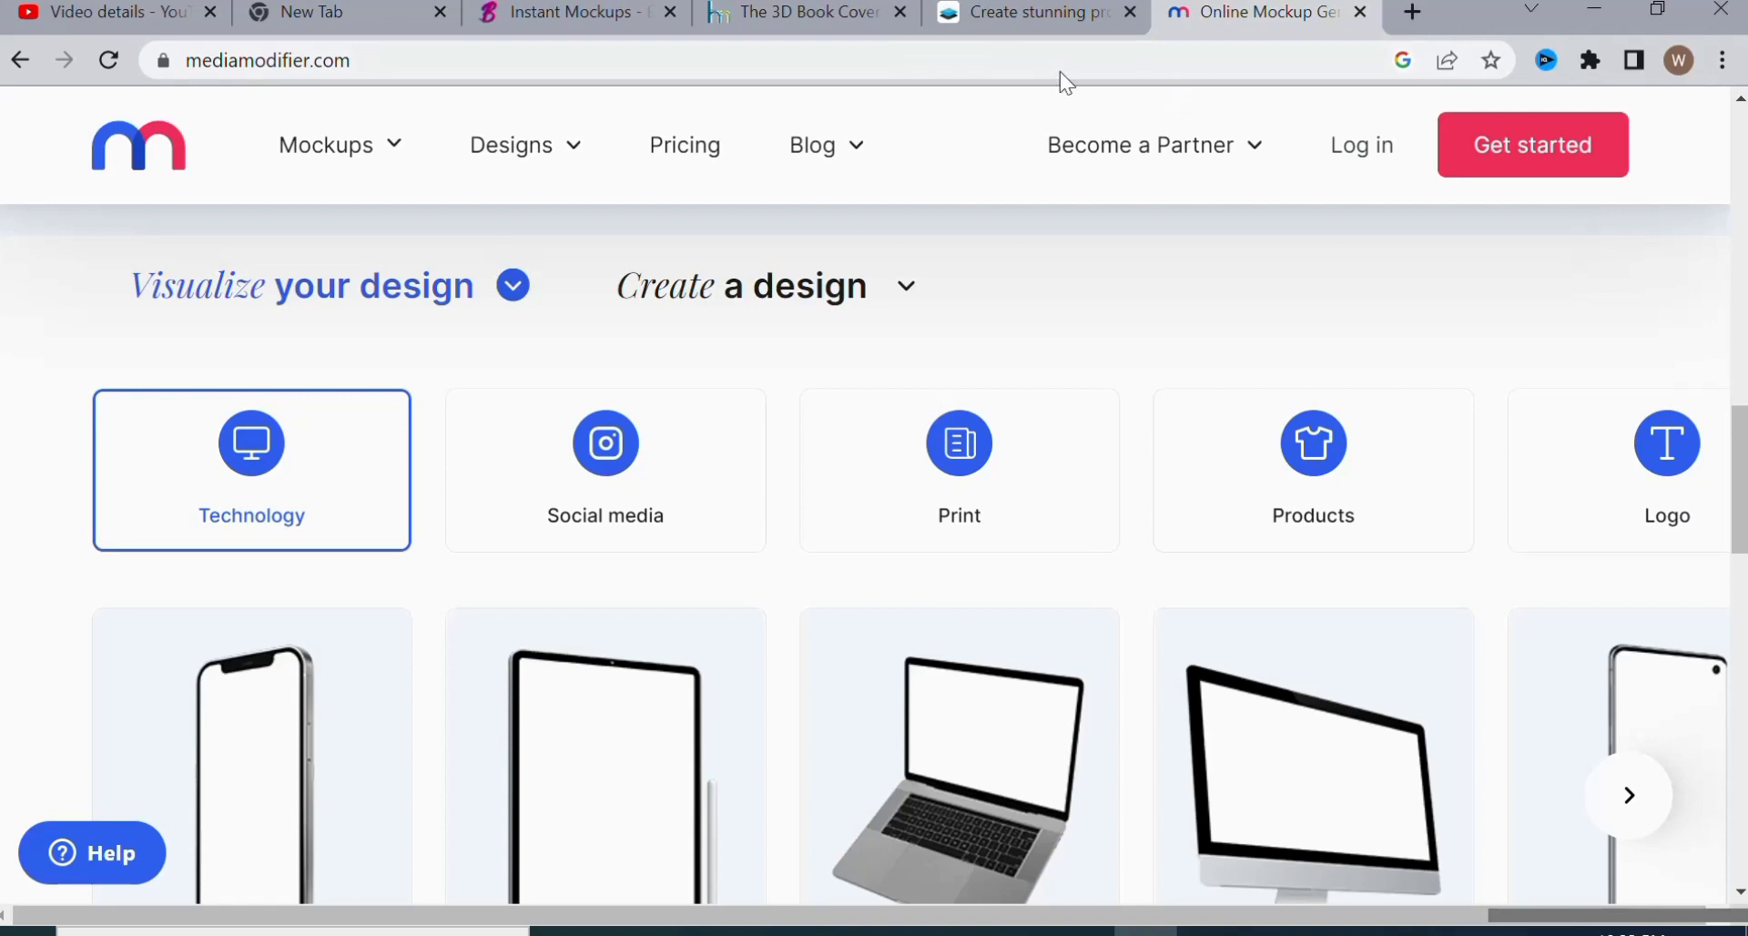
Step: Look over the Smartmockups homepage, including its web address, sample mockups and the mockup search section
click(1032, 24)
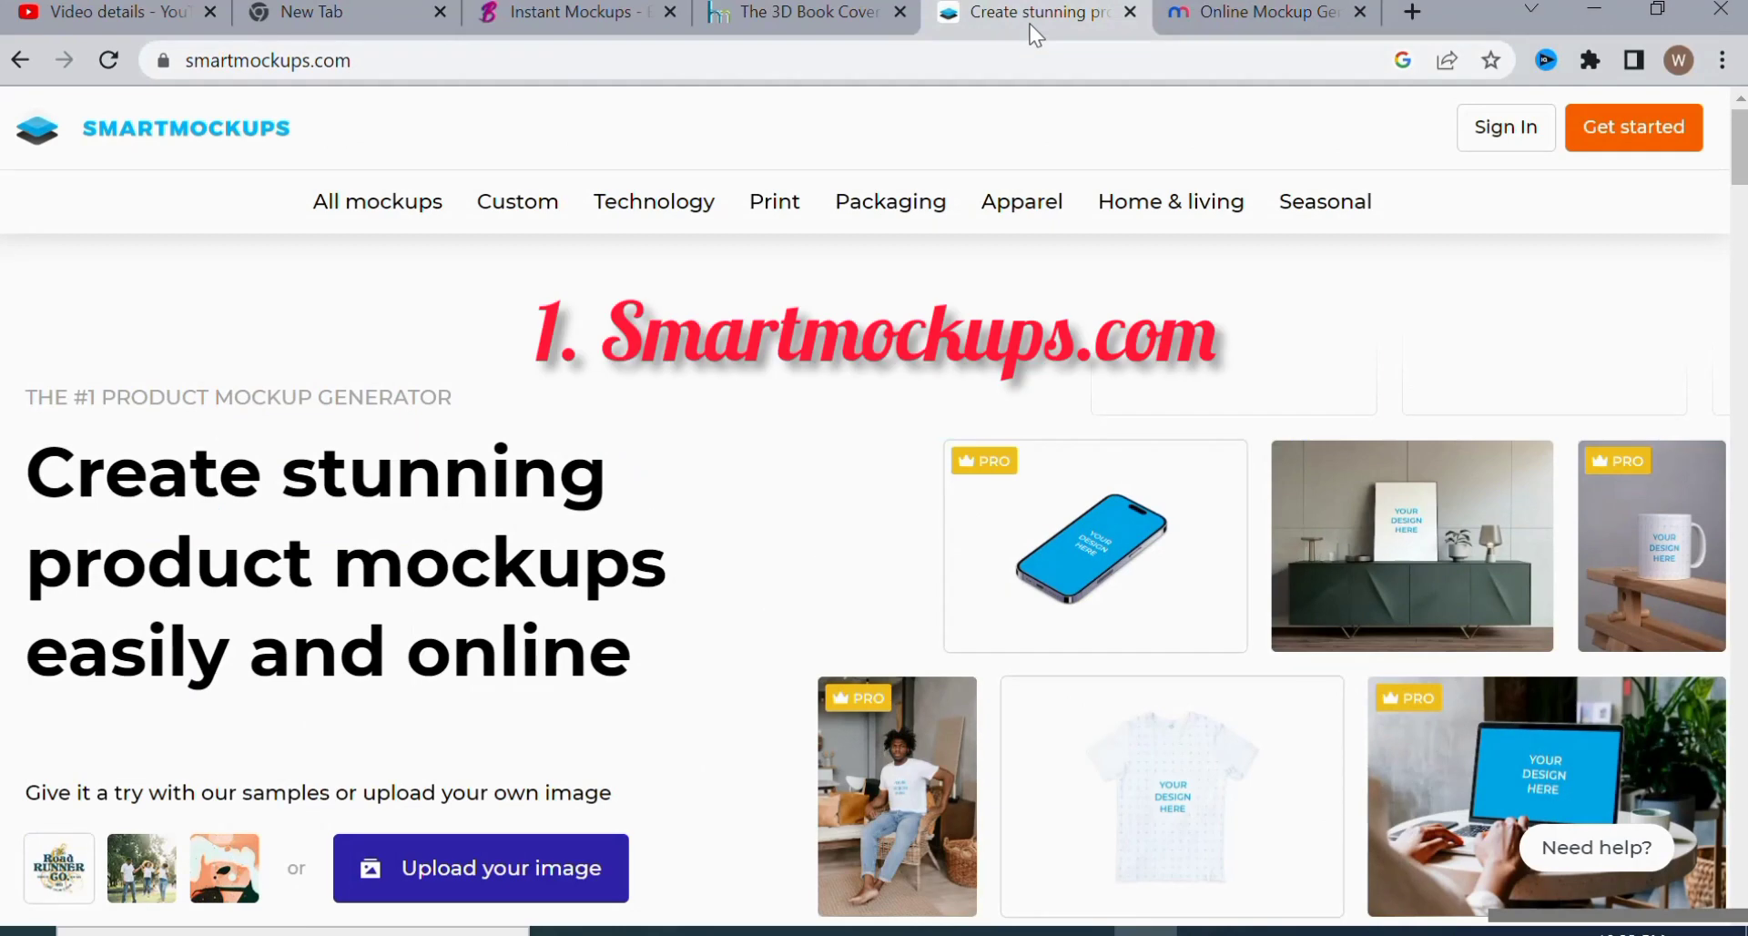
click(376, 62)
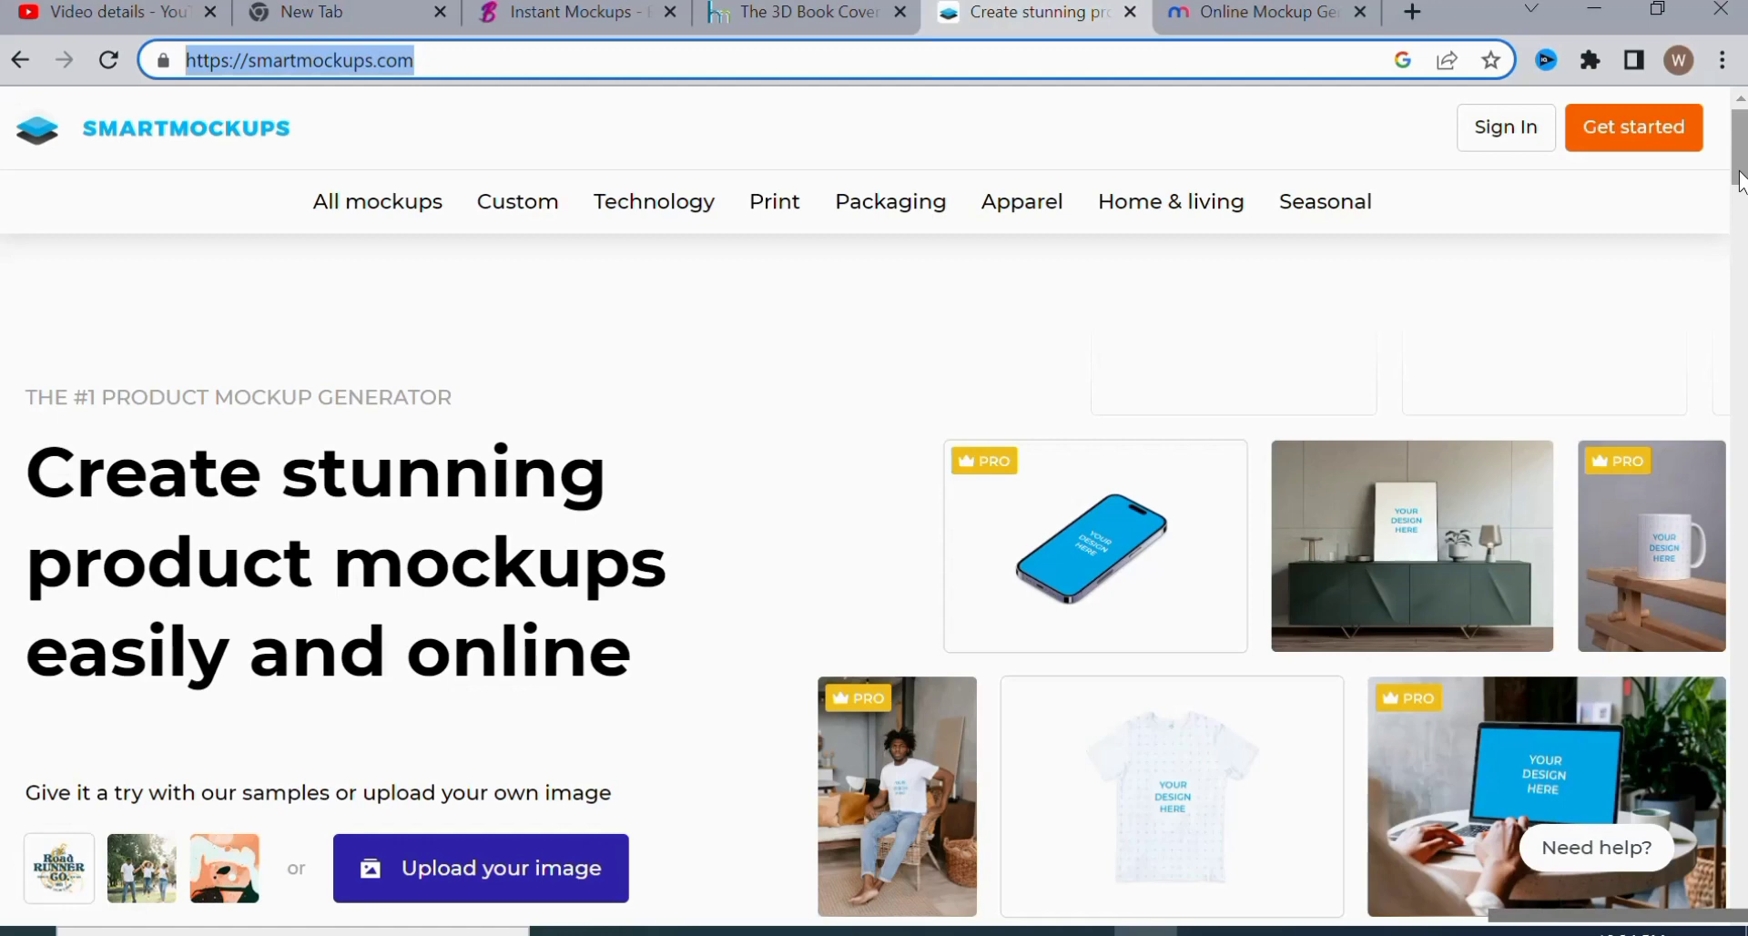
mouse_move(1741, 180)
mouse_down()
mouse_move(1741, 362)
mouse_move(1741, 205)
mouse_up()
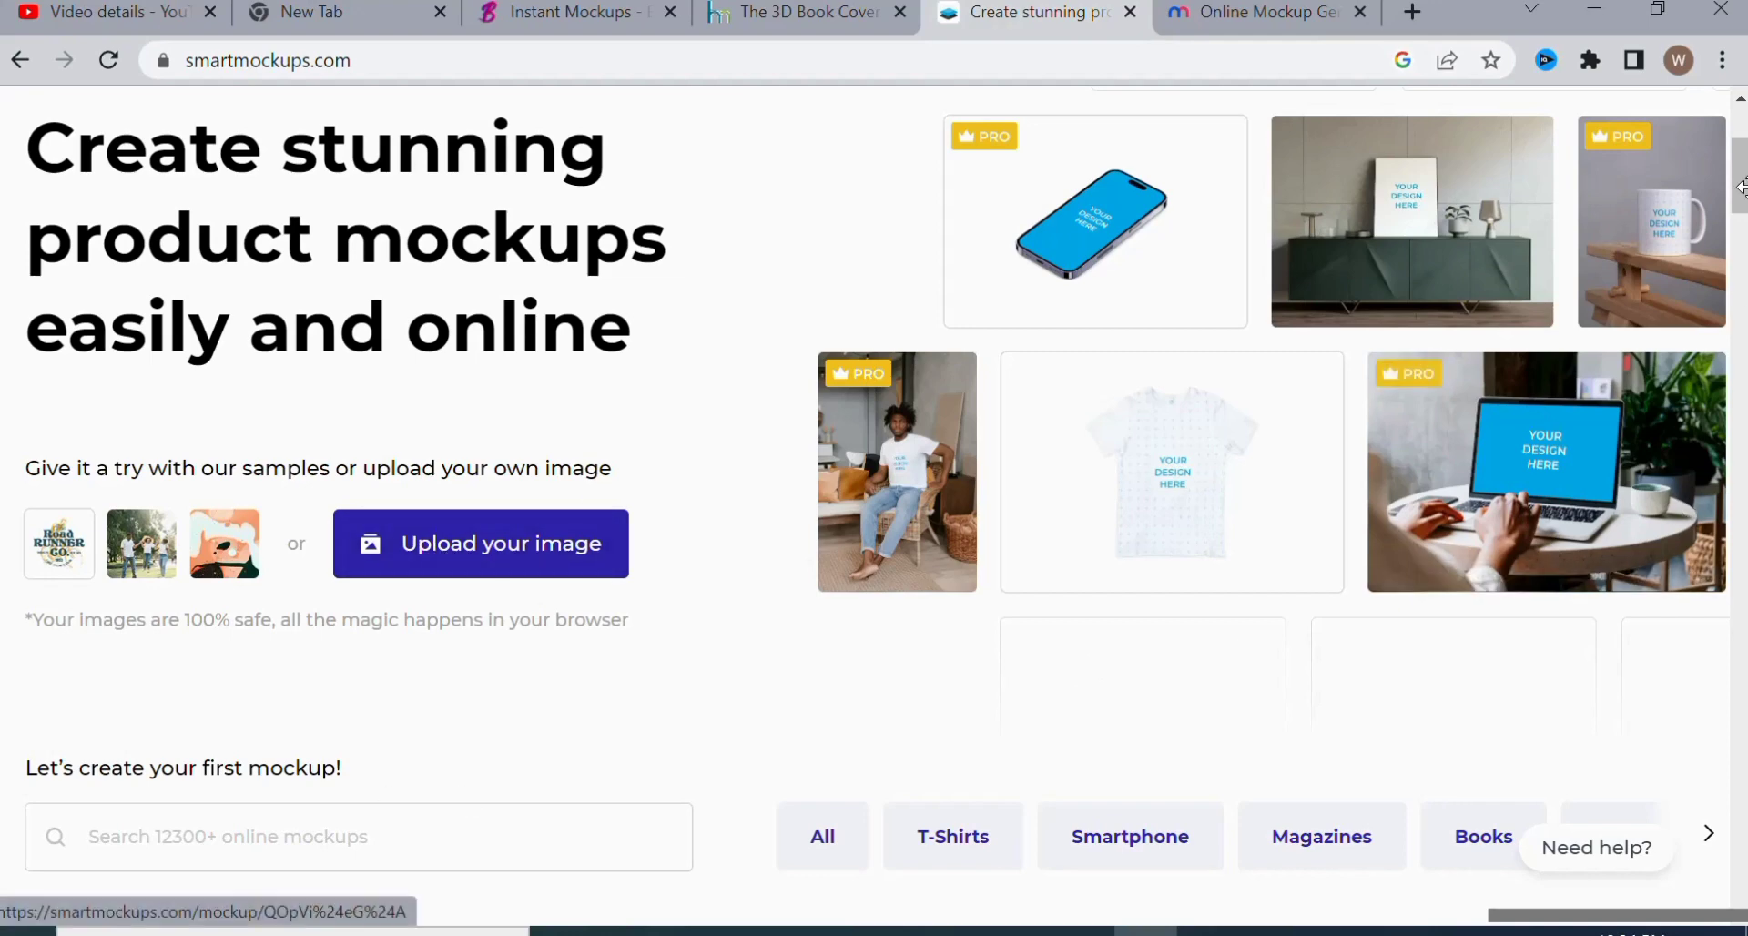
drag(1740, 186, 1740, 547)
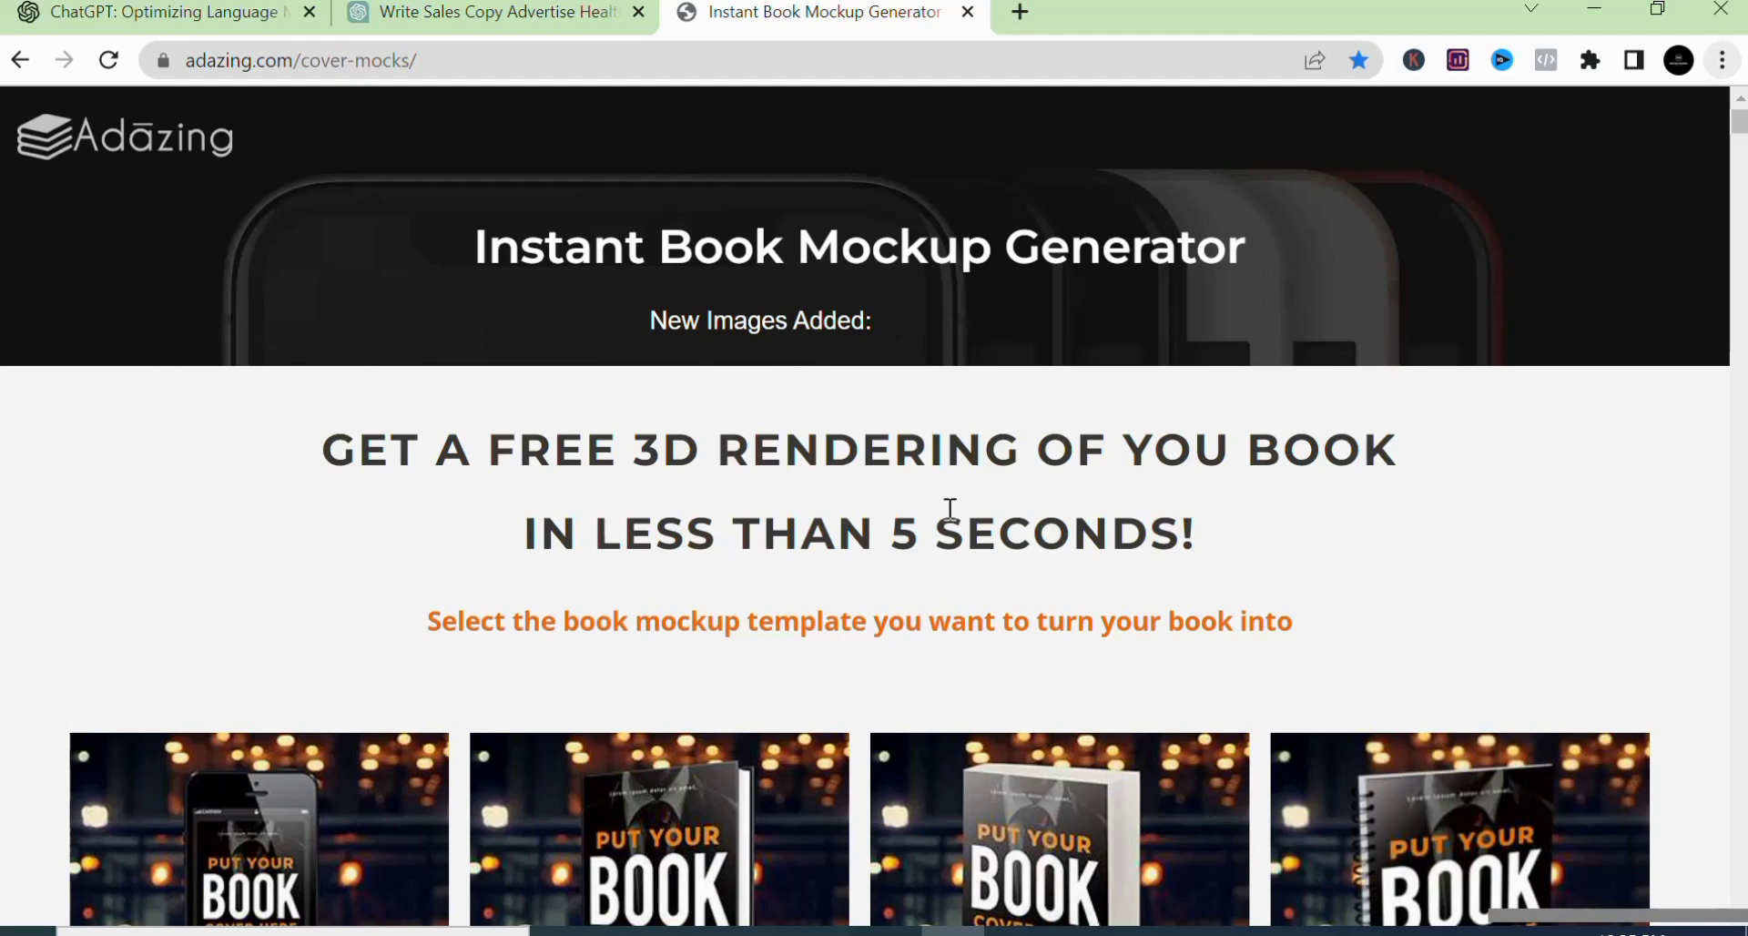
Step: Pick the upright hardcover book template in Adazing's Instant Book Mockup Generator and fill in the delivery e-mail
drag(445, 487, 1390, 561)
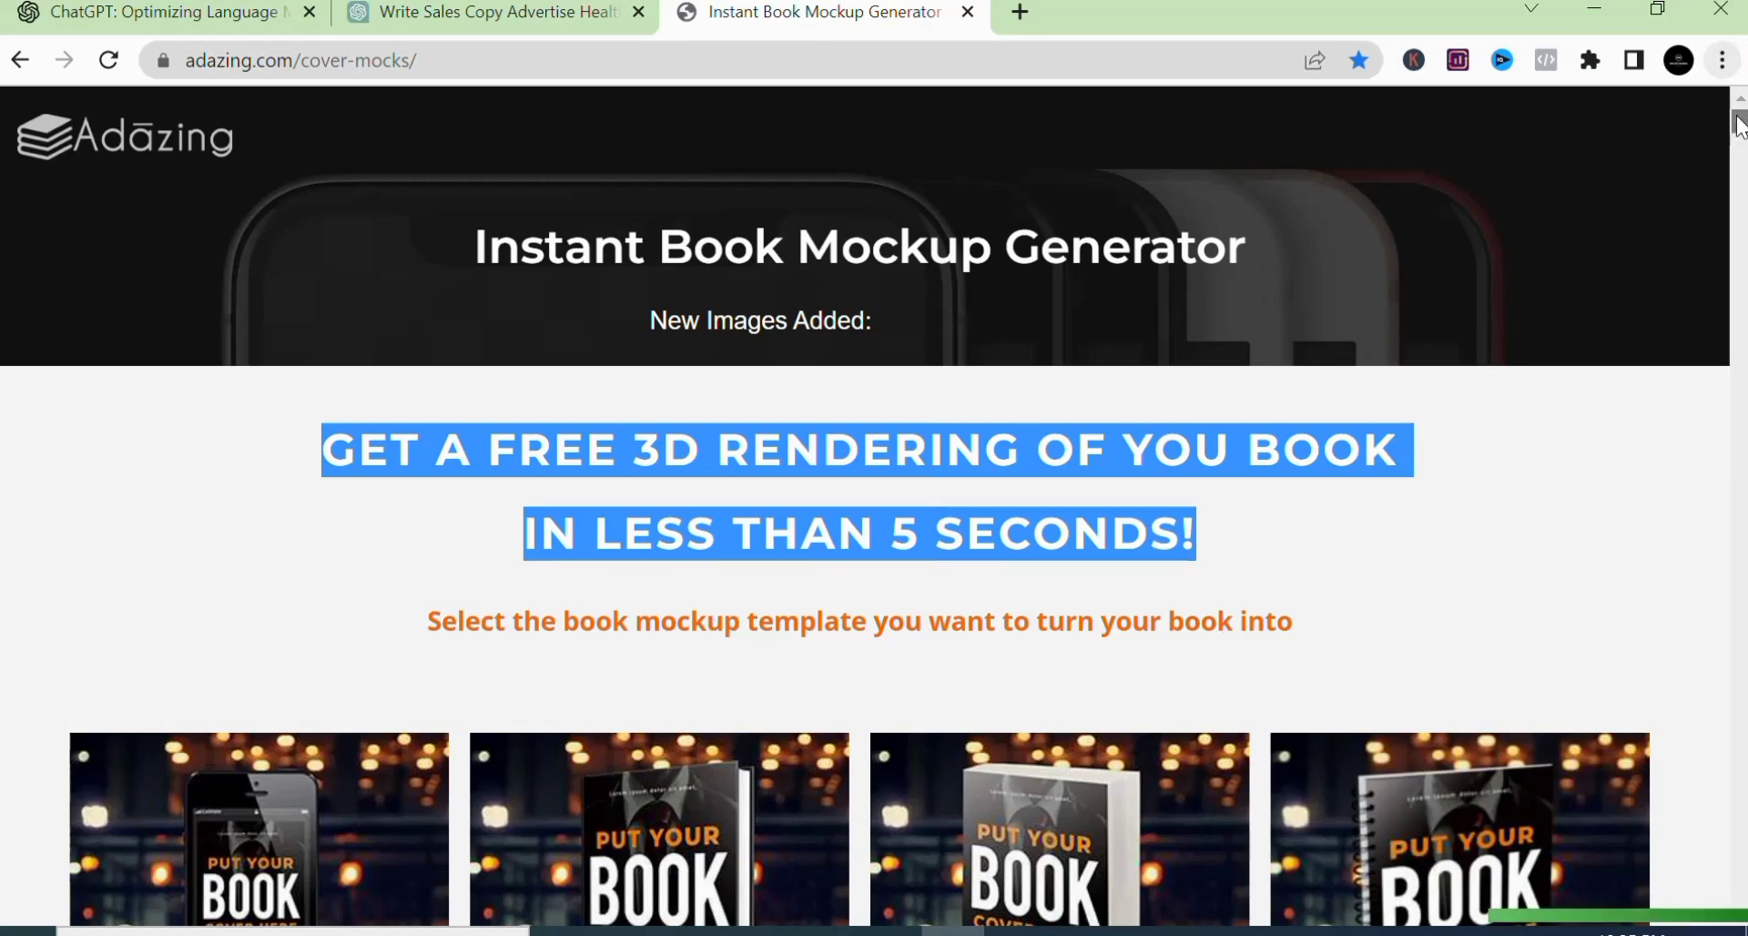
scroll(1739, 126, down, 7)
scroll(1233, 344, up, 4)
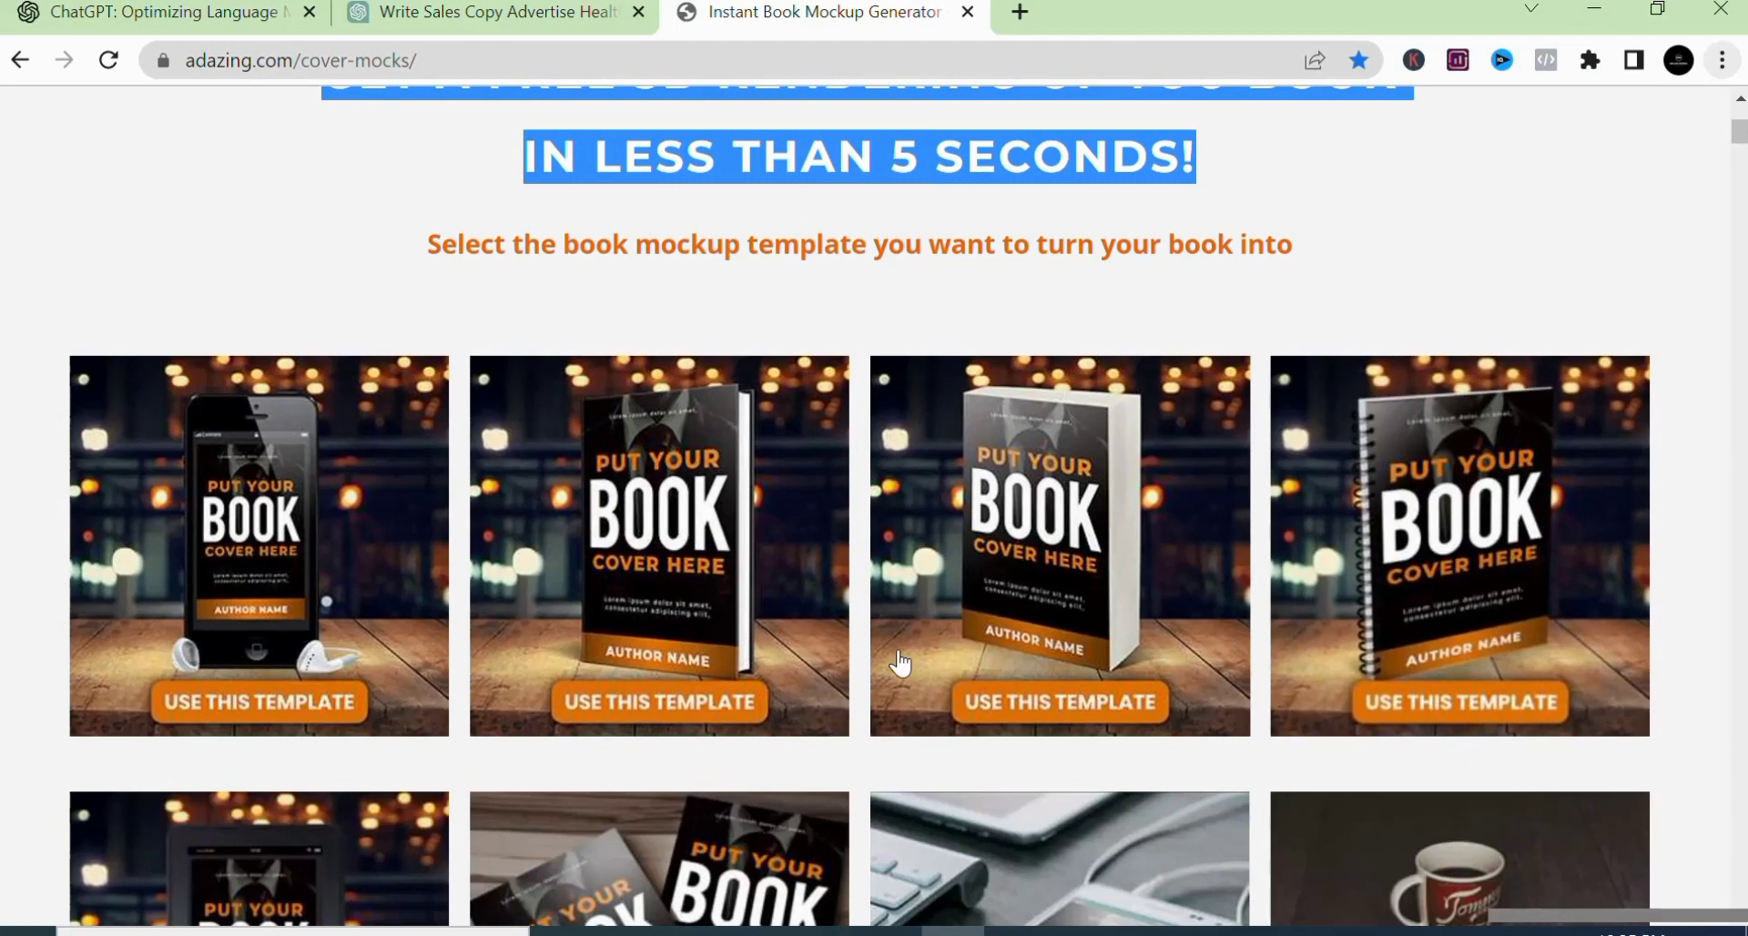
click(727, 720)
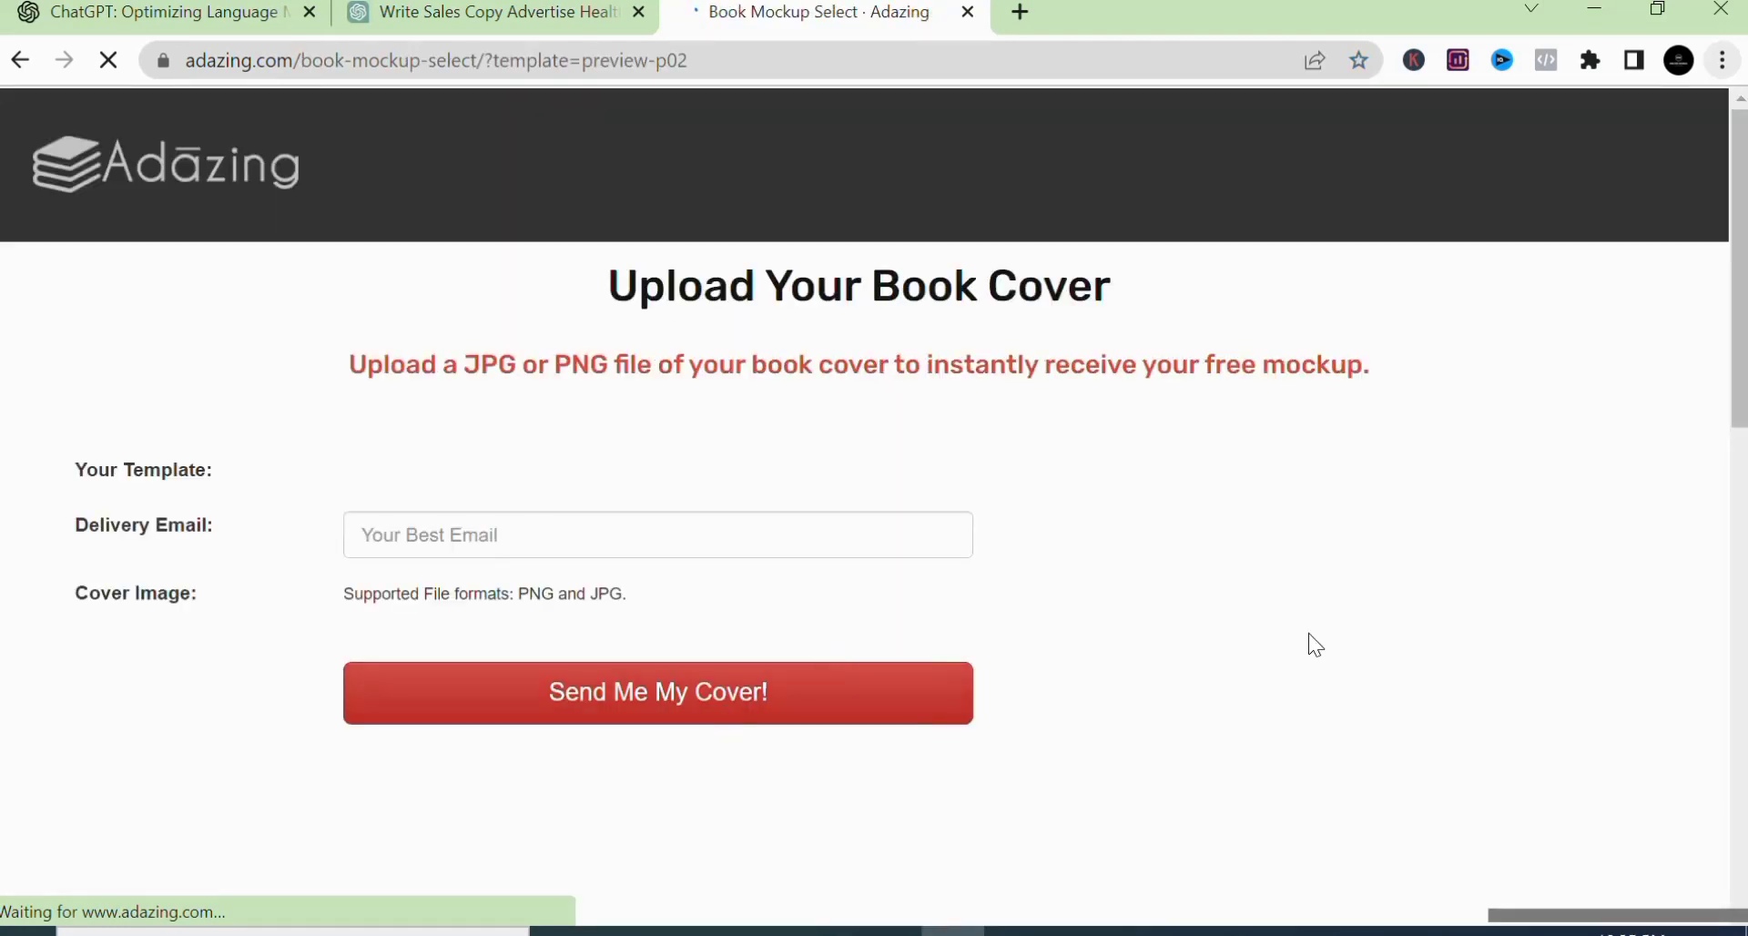
click(455, 706)
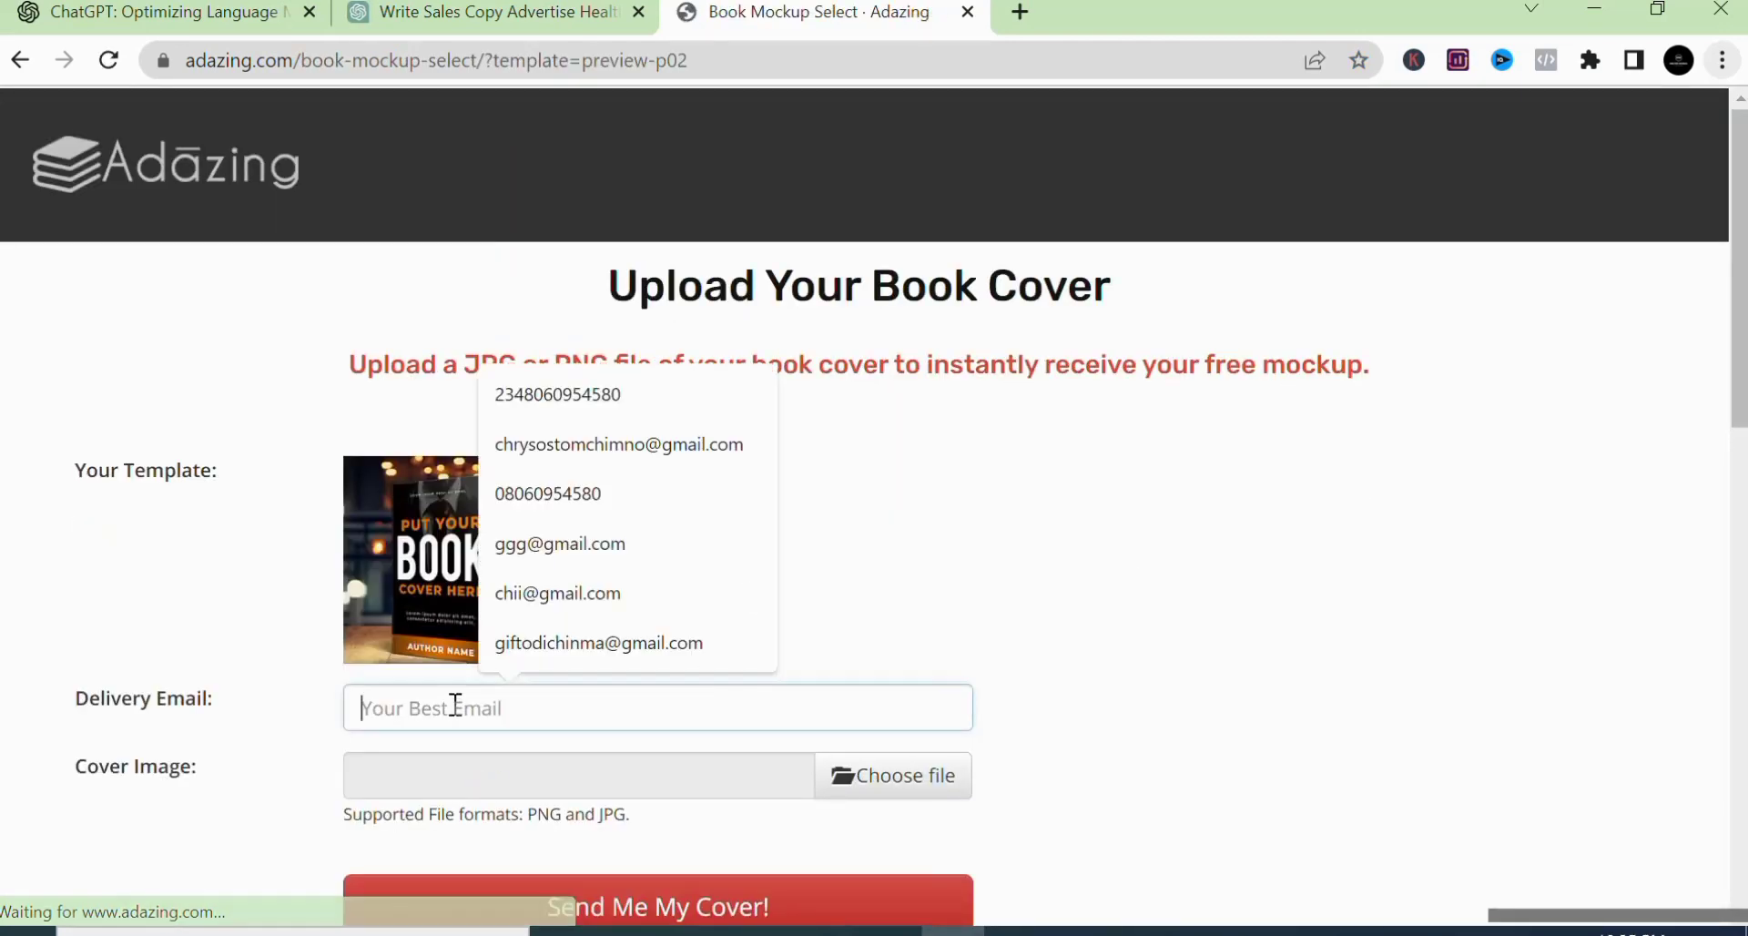
click(565, 641)
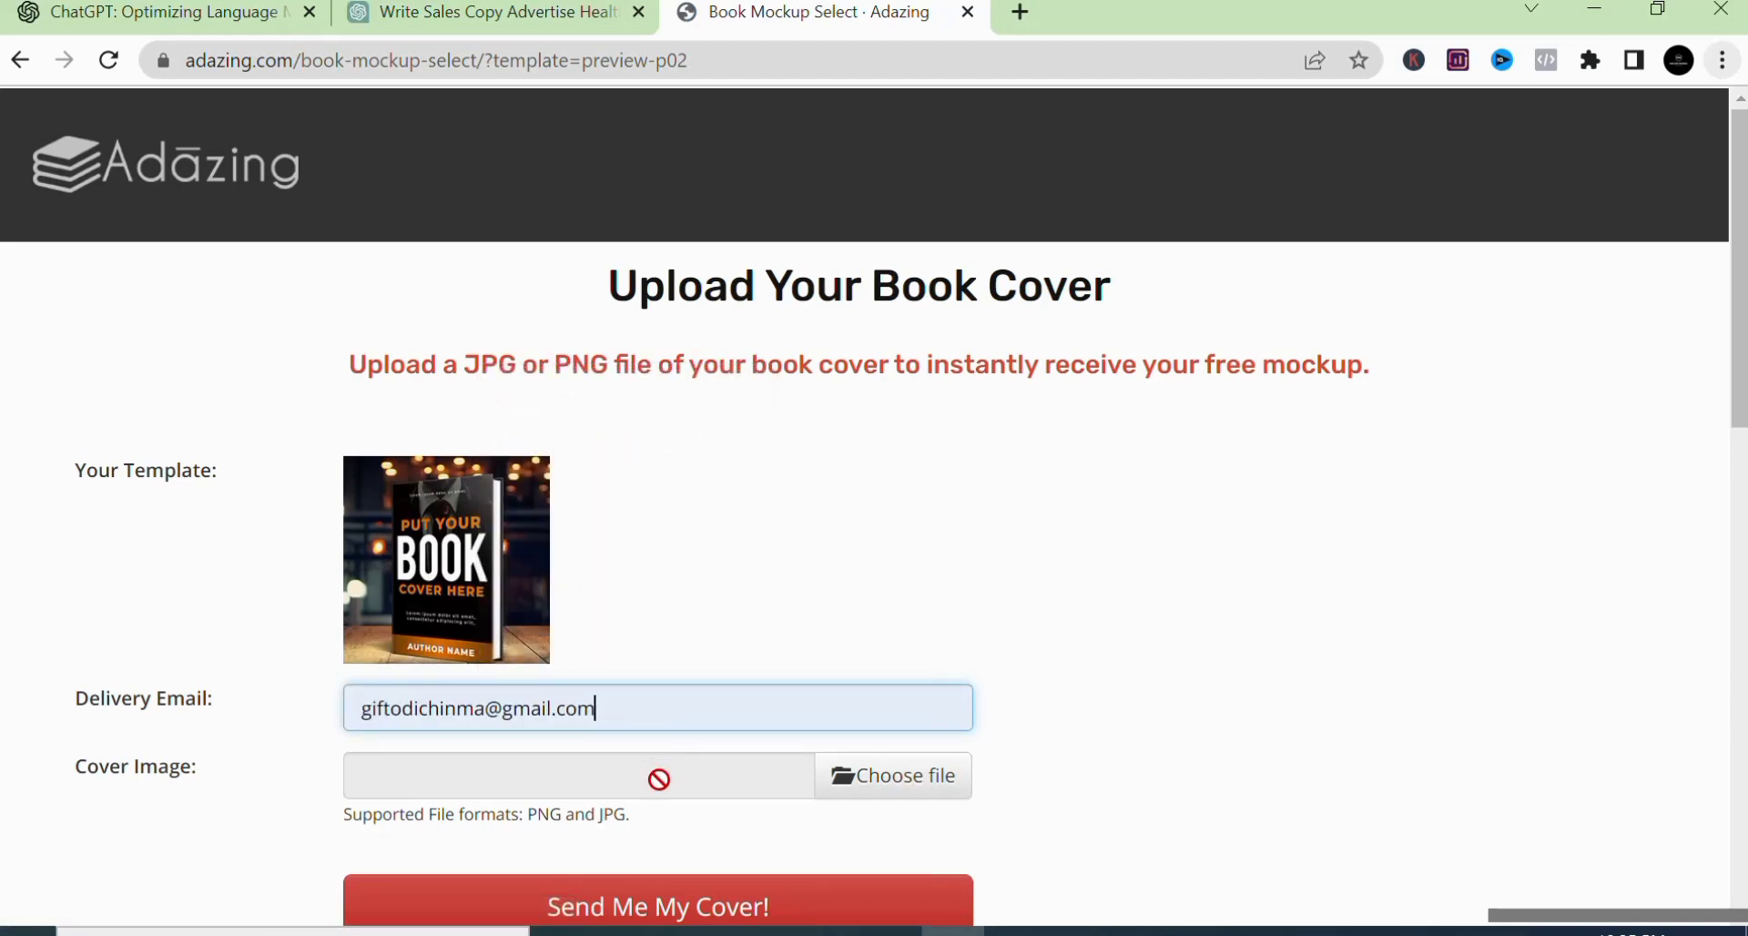
click(889, 805)
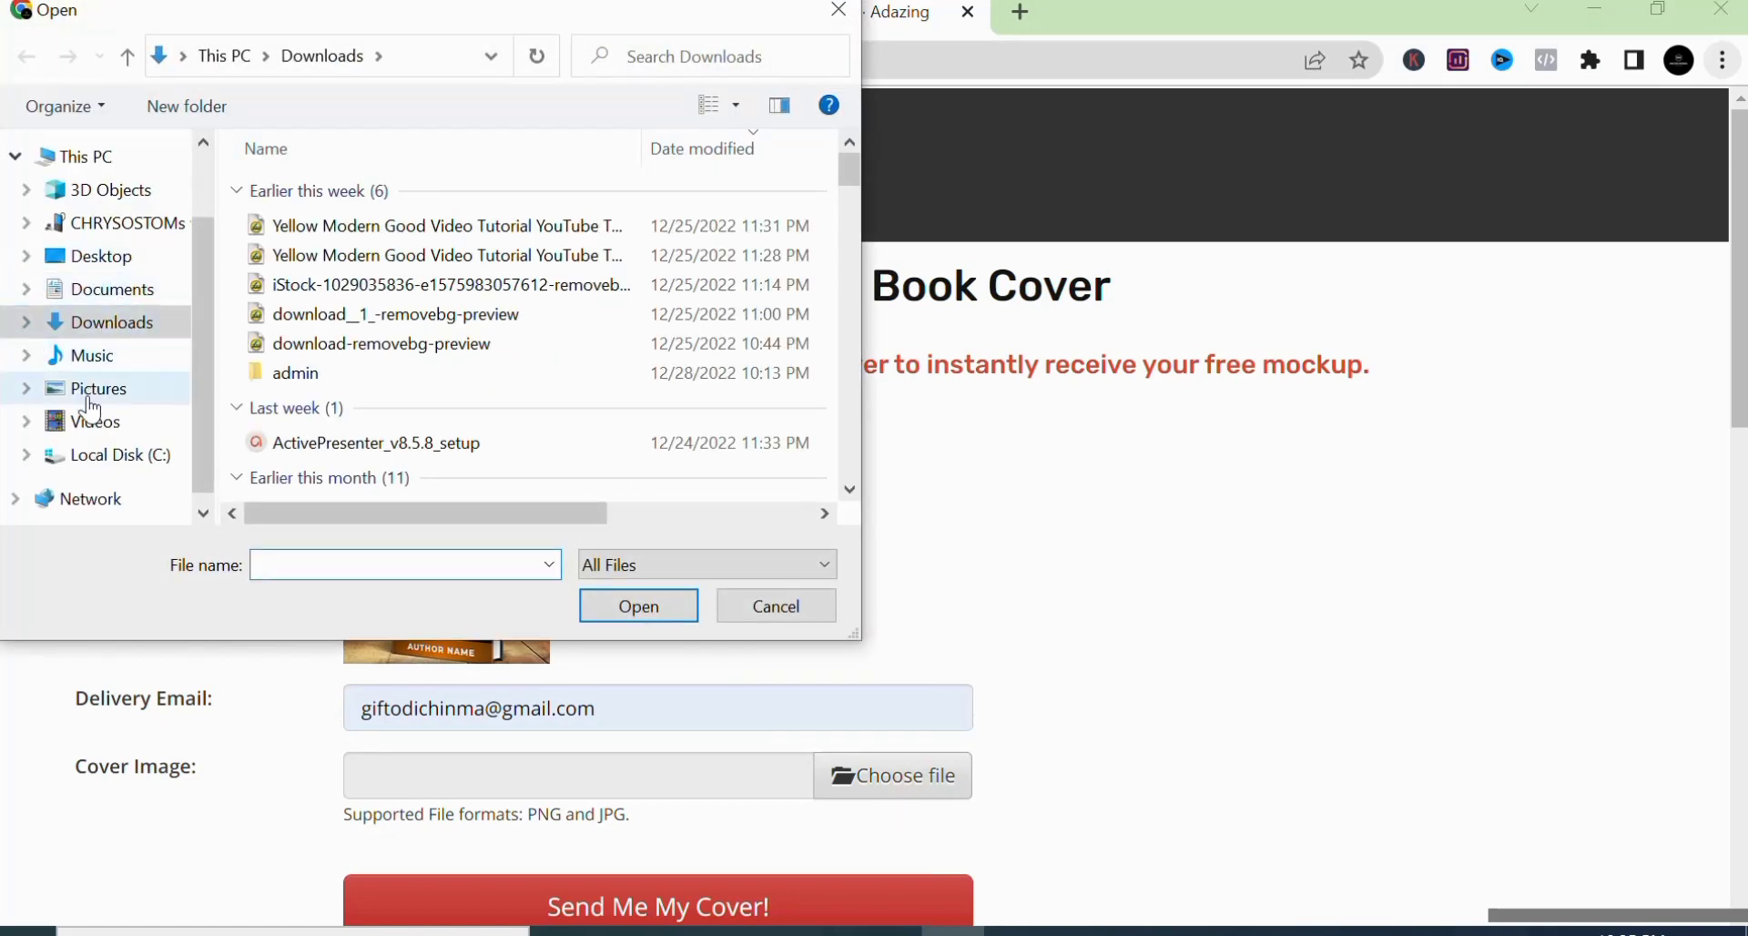
click(105, 269)
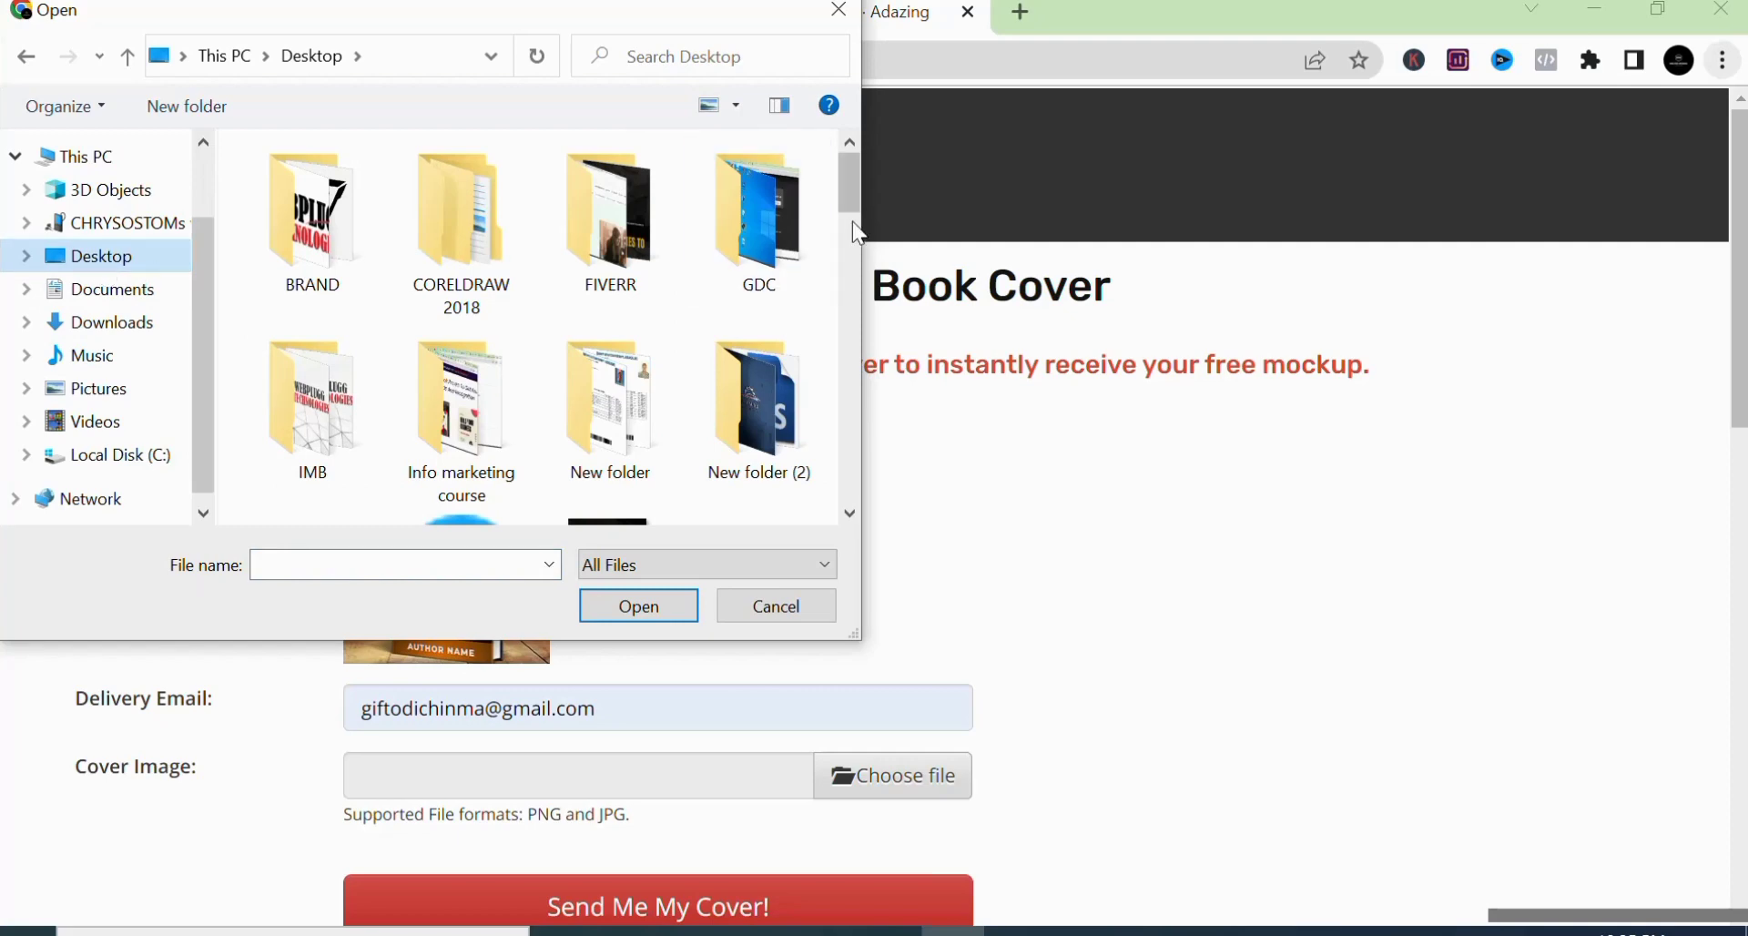
scroll(856, 217, down, 2)
scroll(852, 273, up, 6)
drag(848, 204, 850, 238)
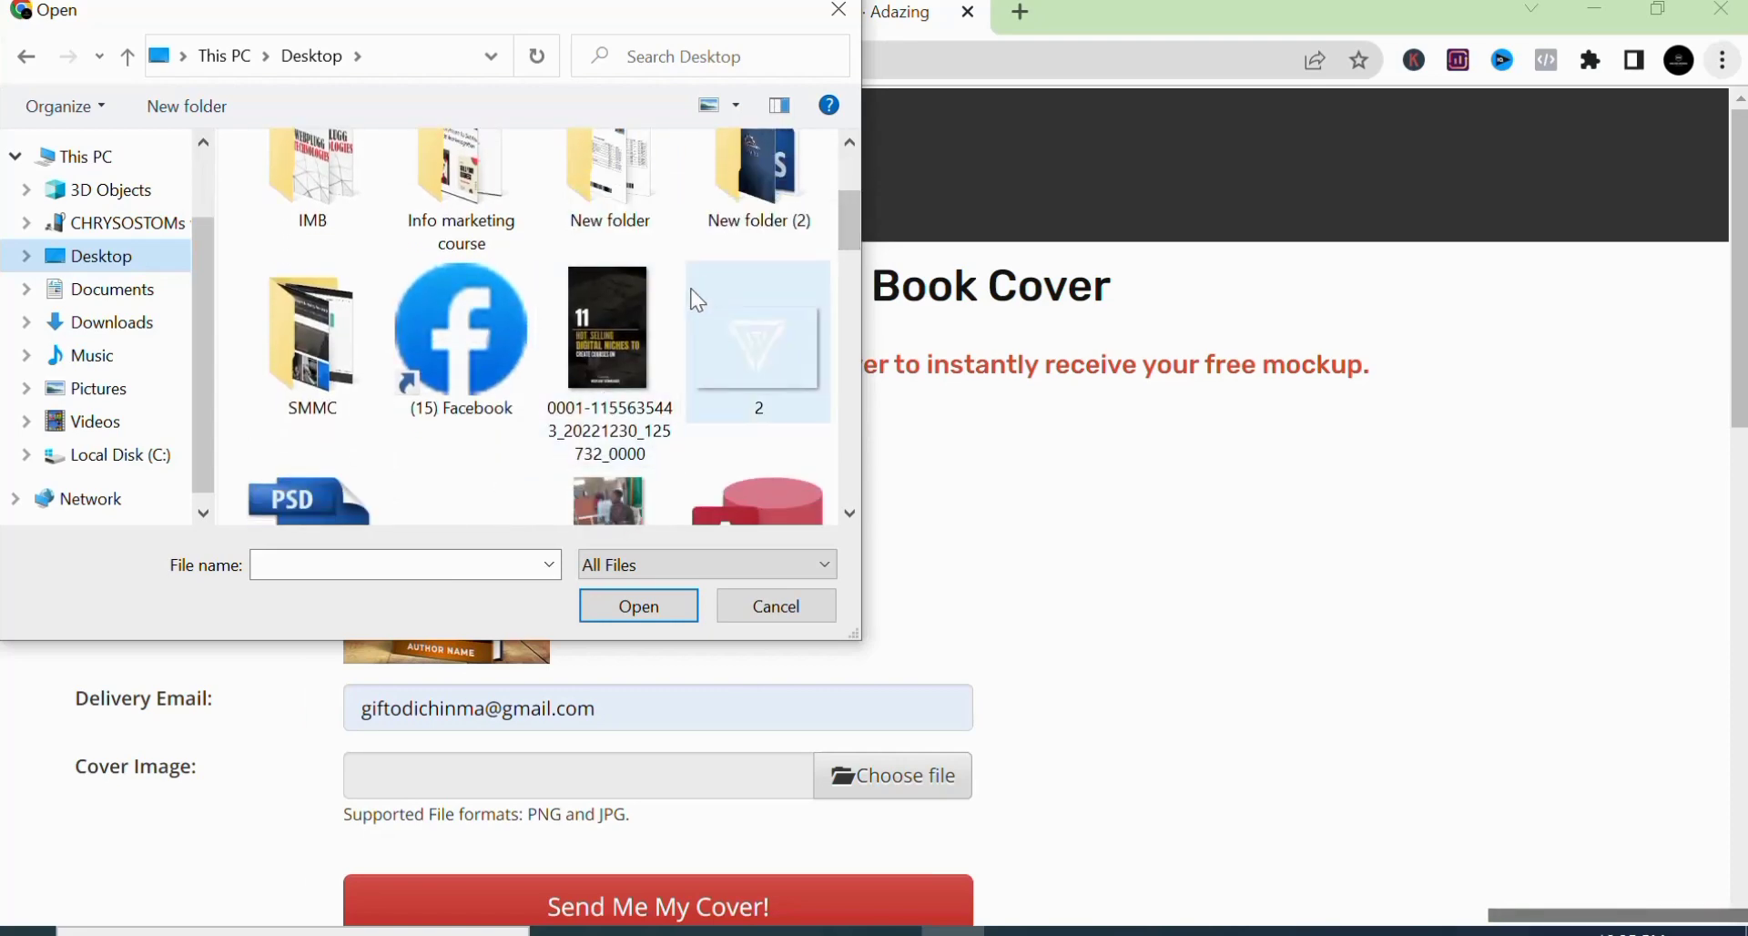
double_click(608, 322)
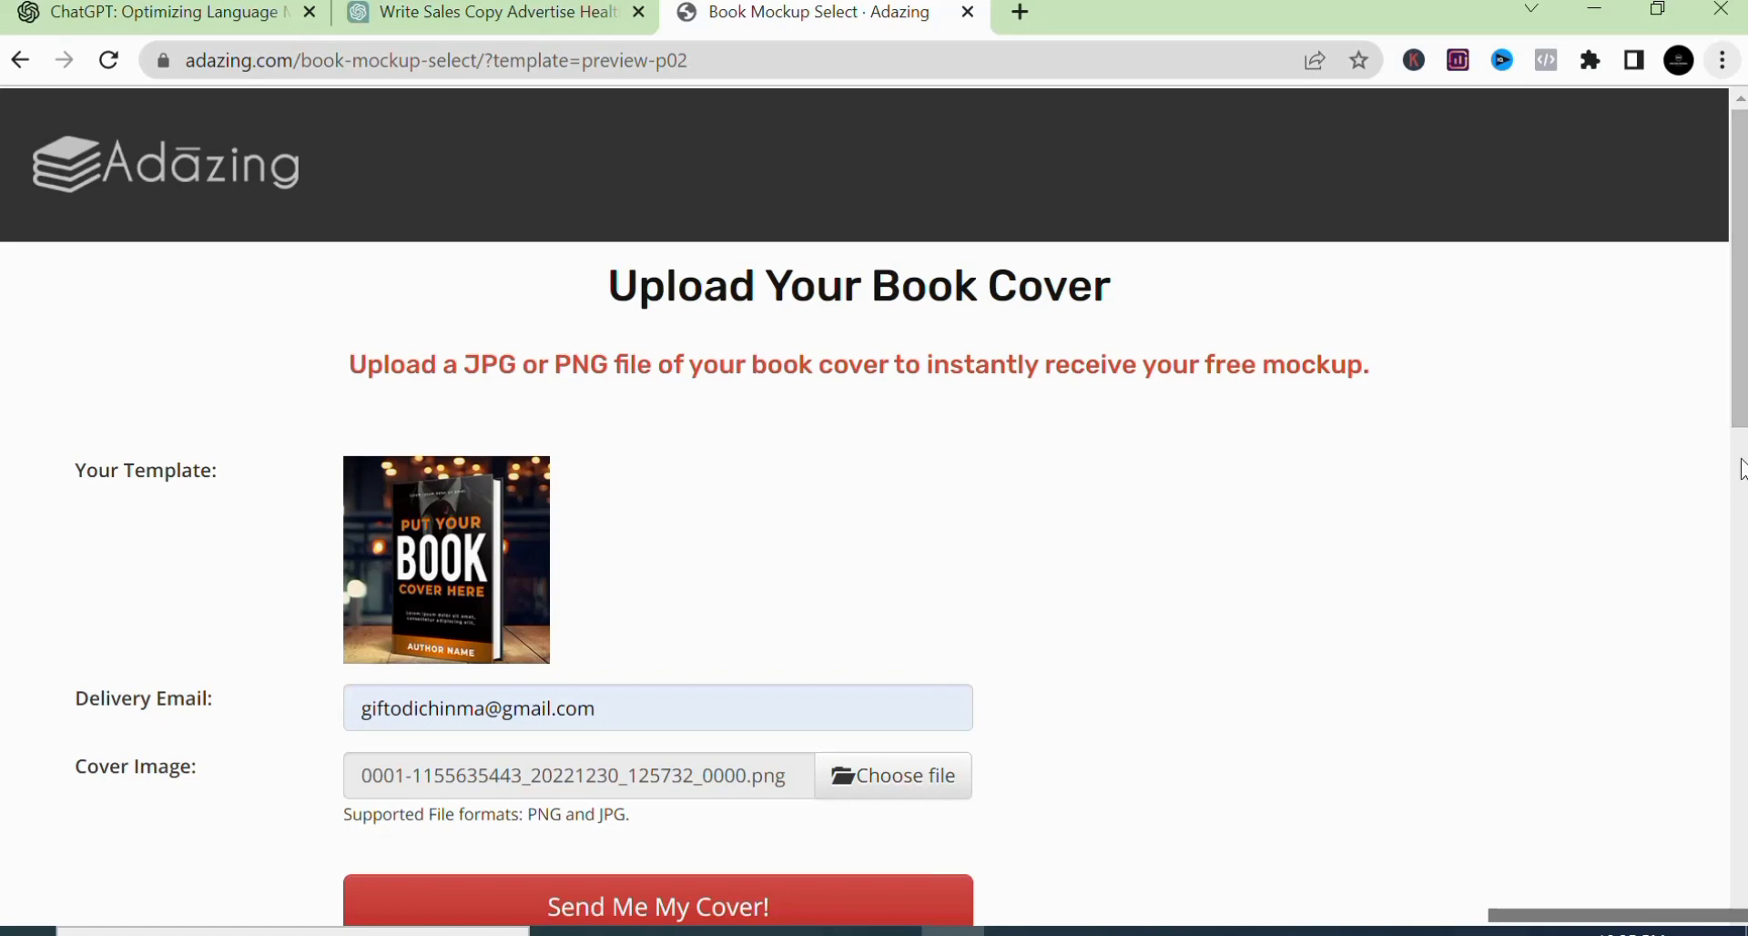
drag(1739, 410, 1739, 558)
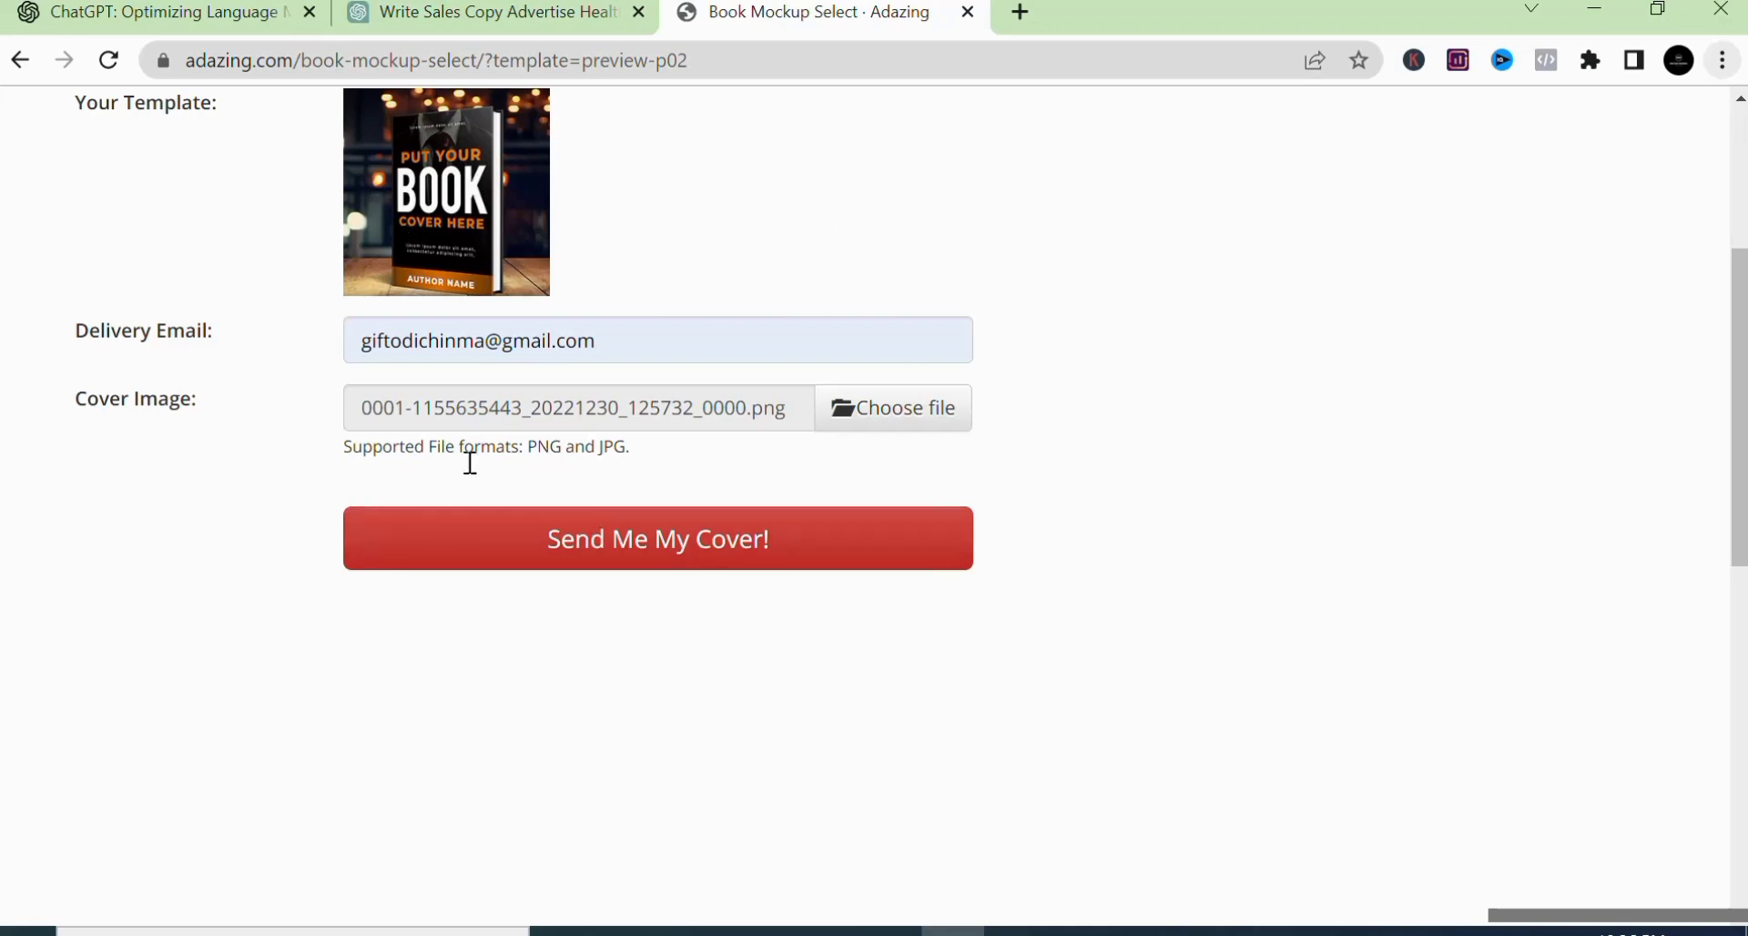
click(678, 559)
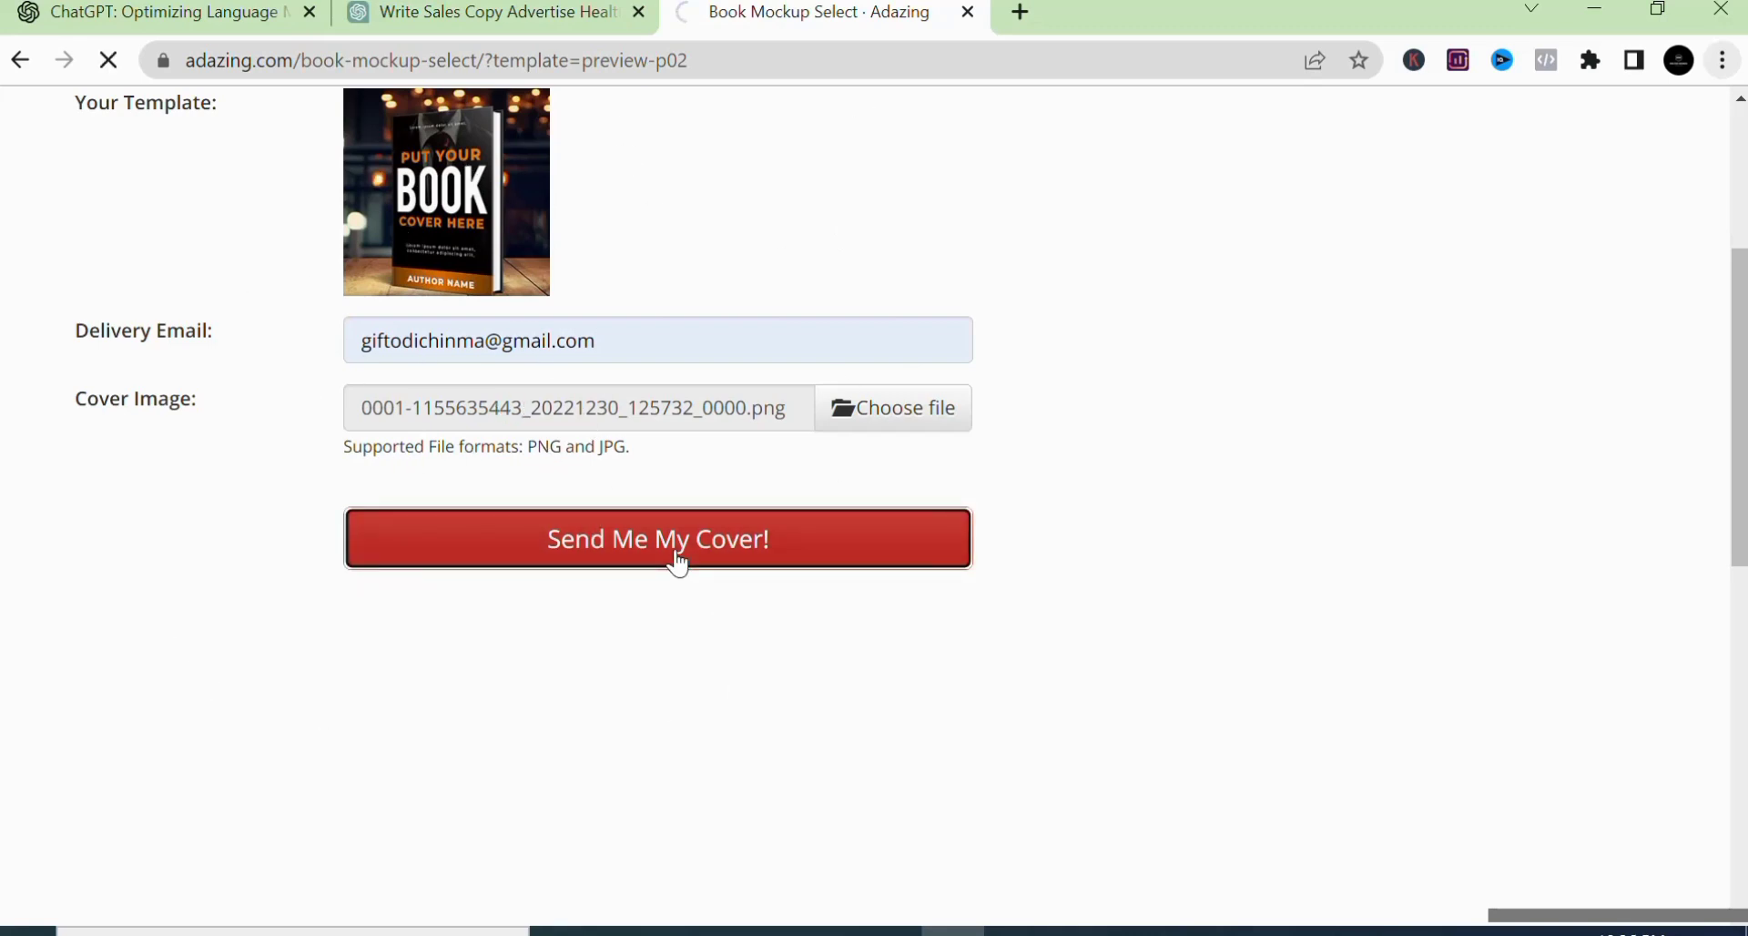
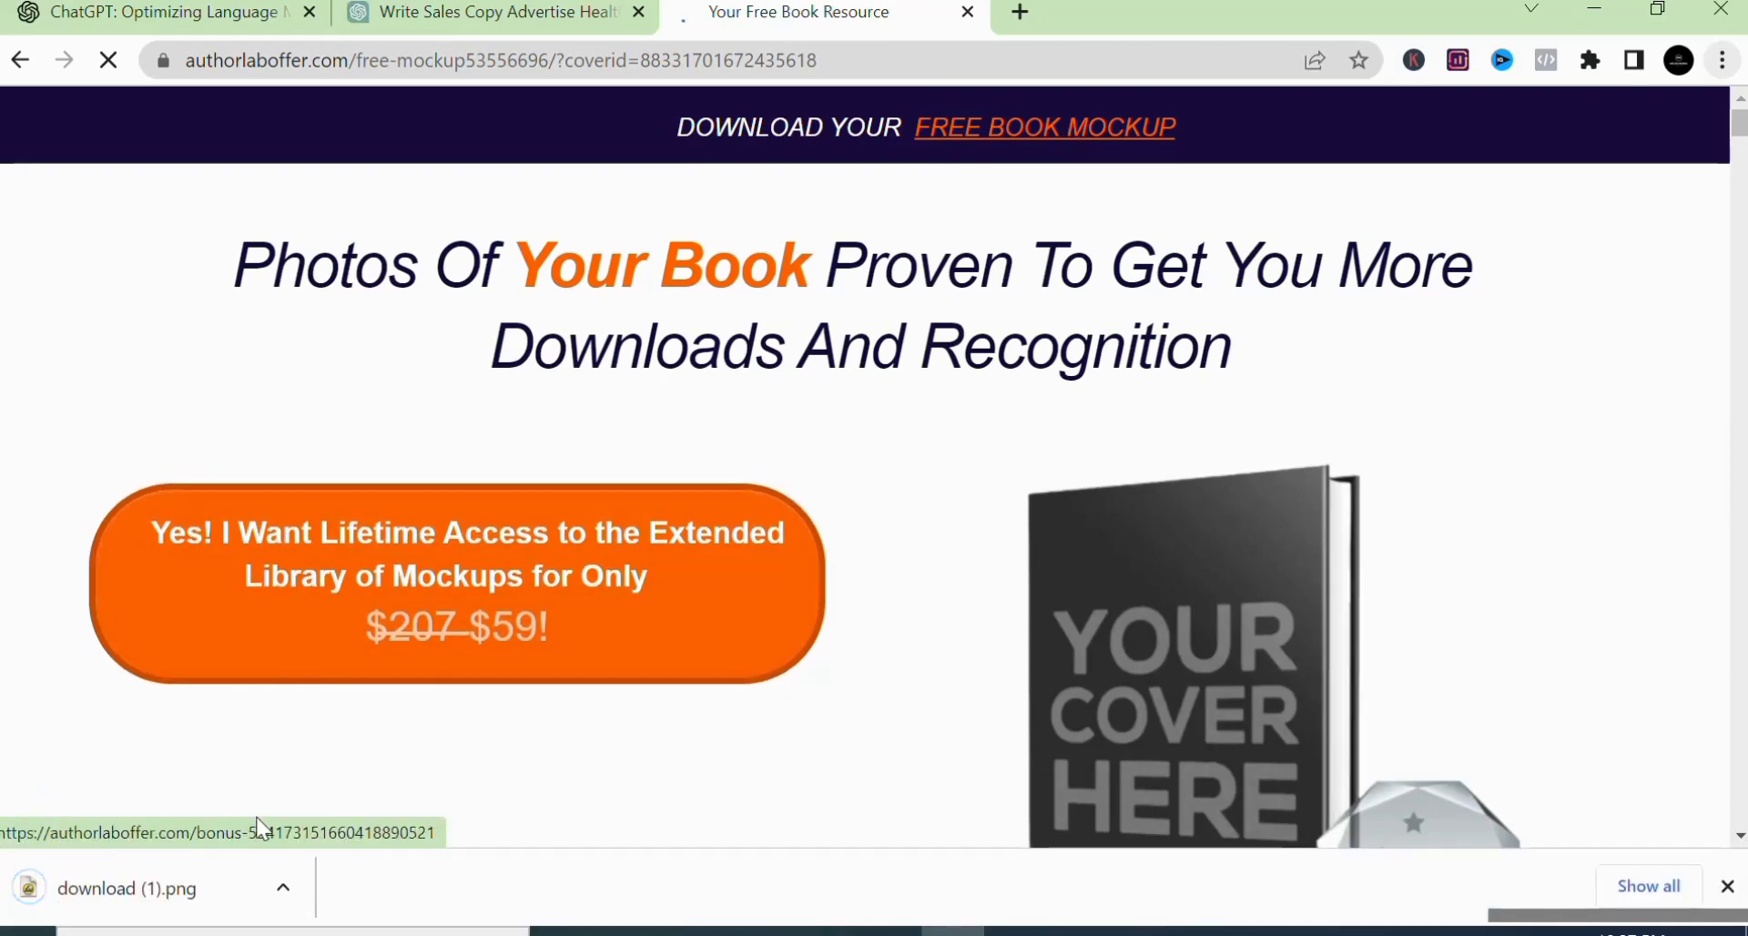
Step: View the downloaded mockup download (1).png from its folder in Photos, and close the viewer and the folder window
click(281, 893)
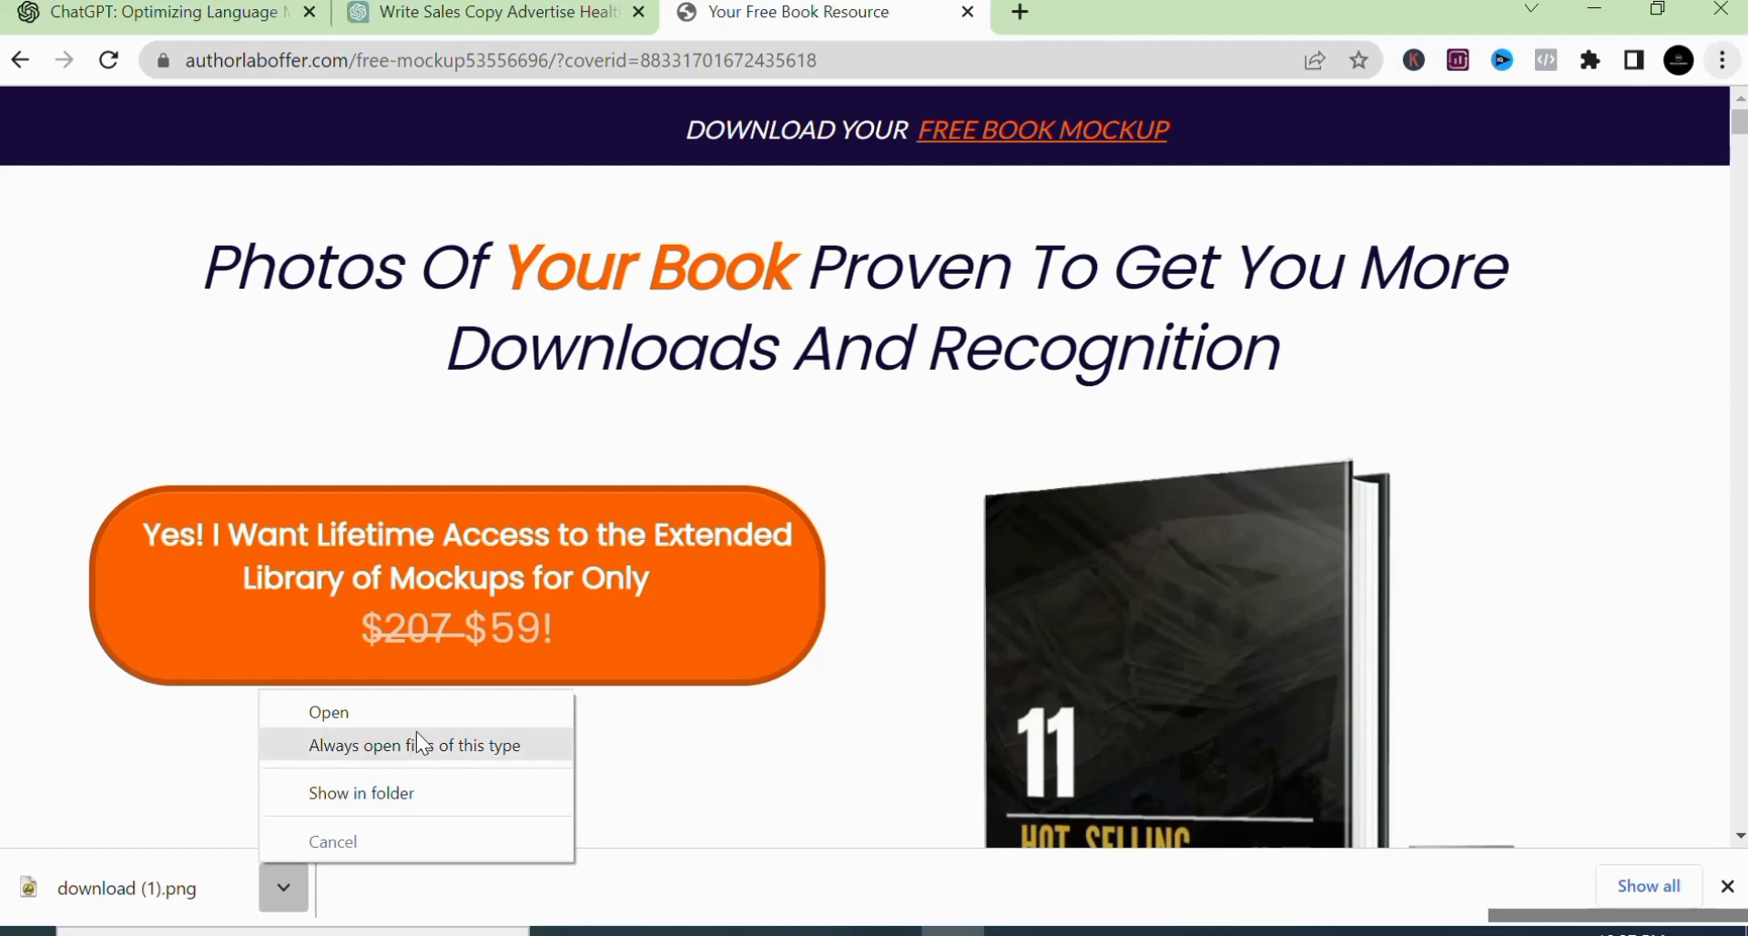
click(410, 790)
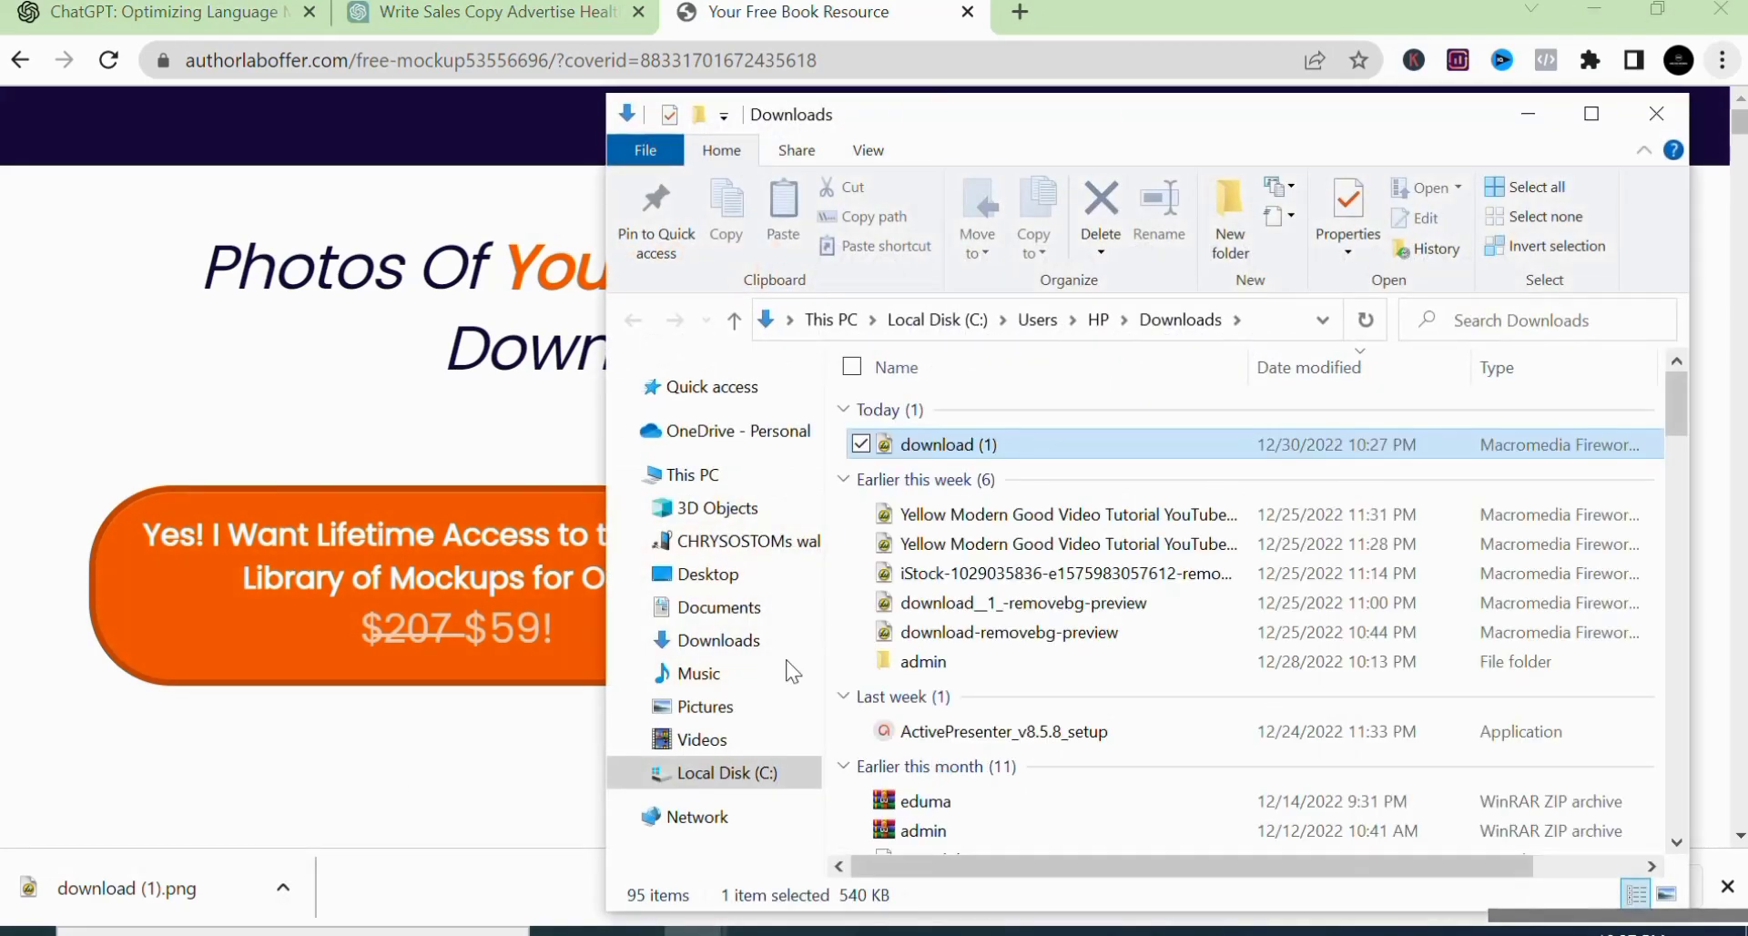
right_click(1452, 446)
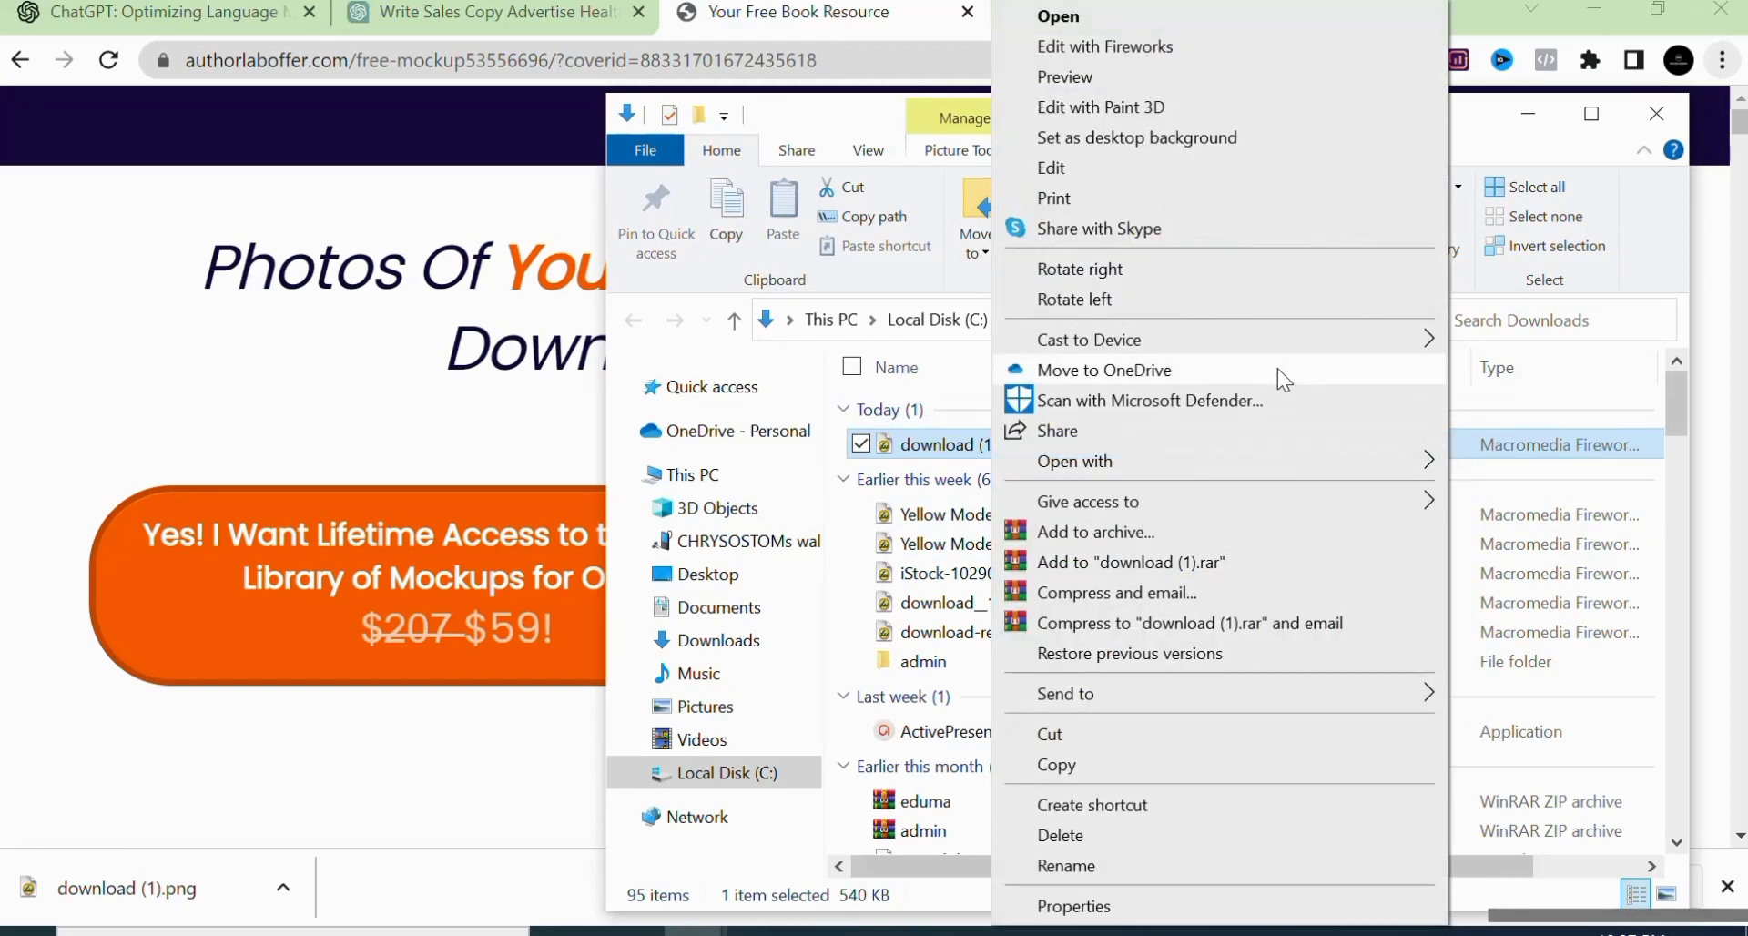
mouse_move(1426, 469)
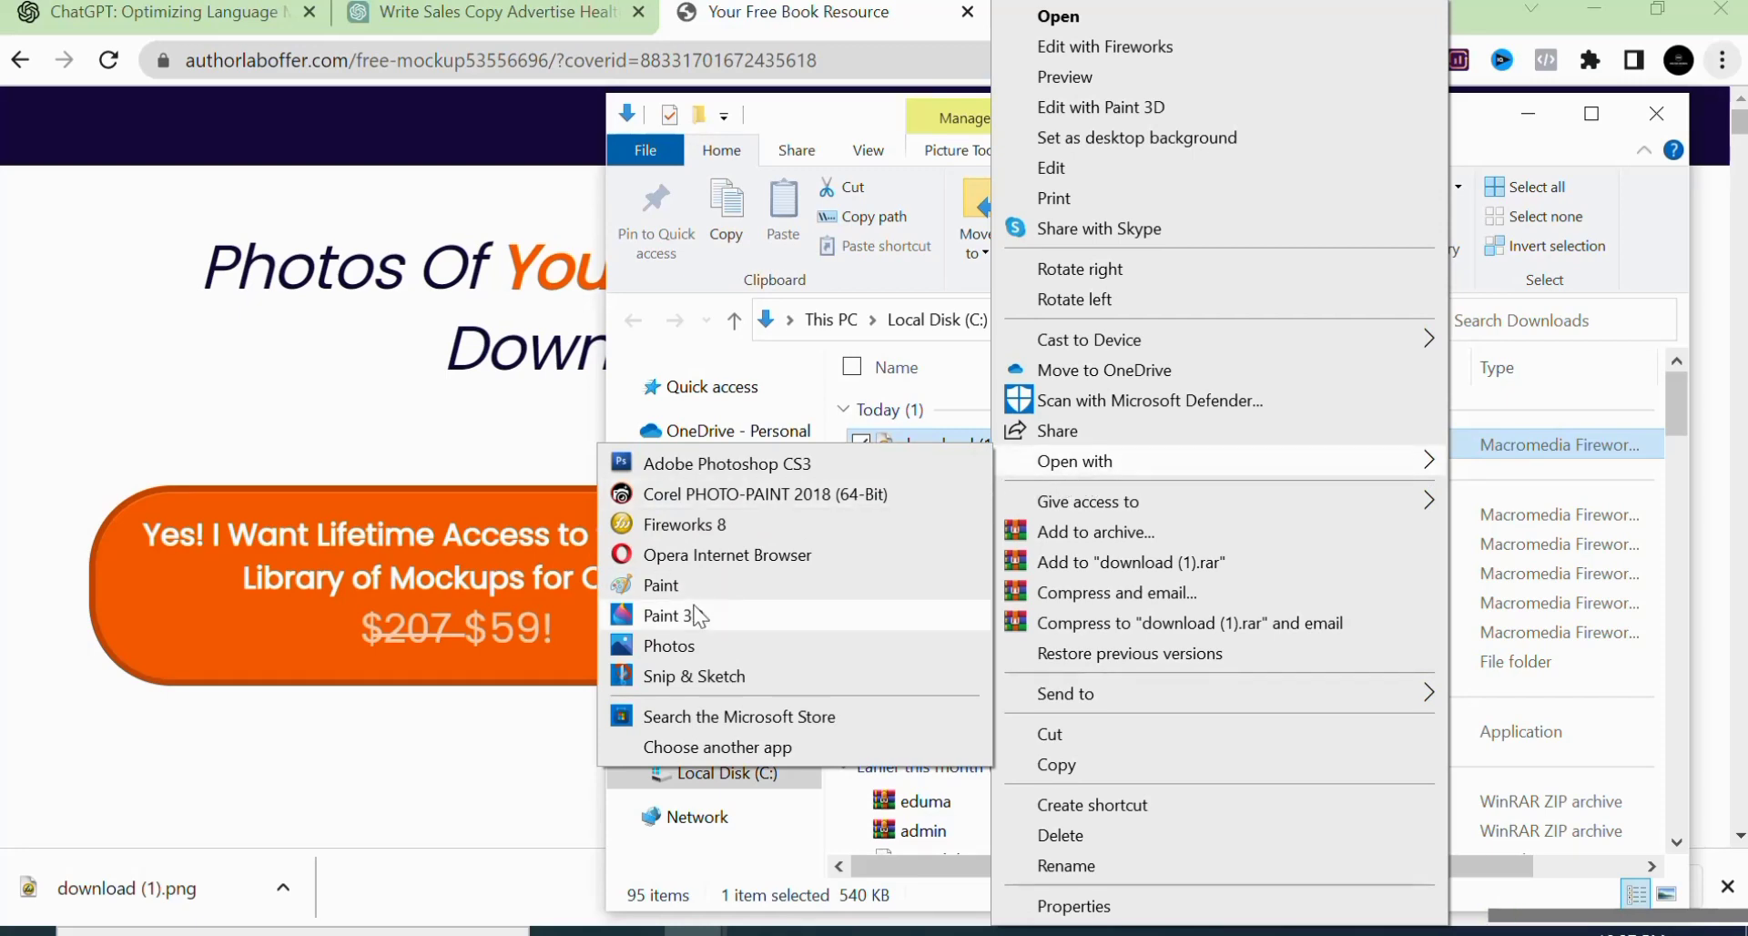
click(699, 653)
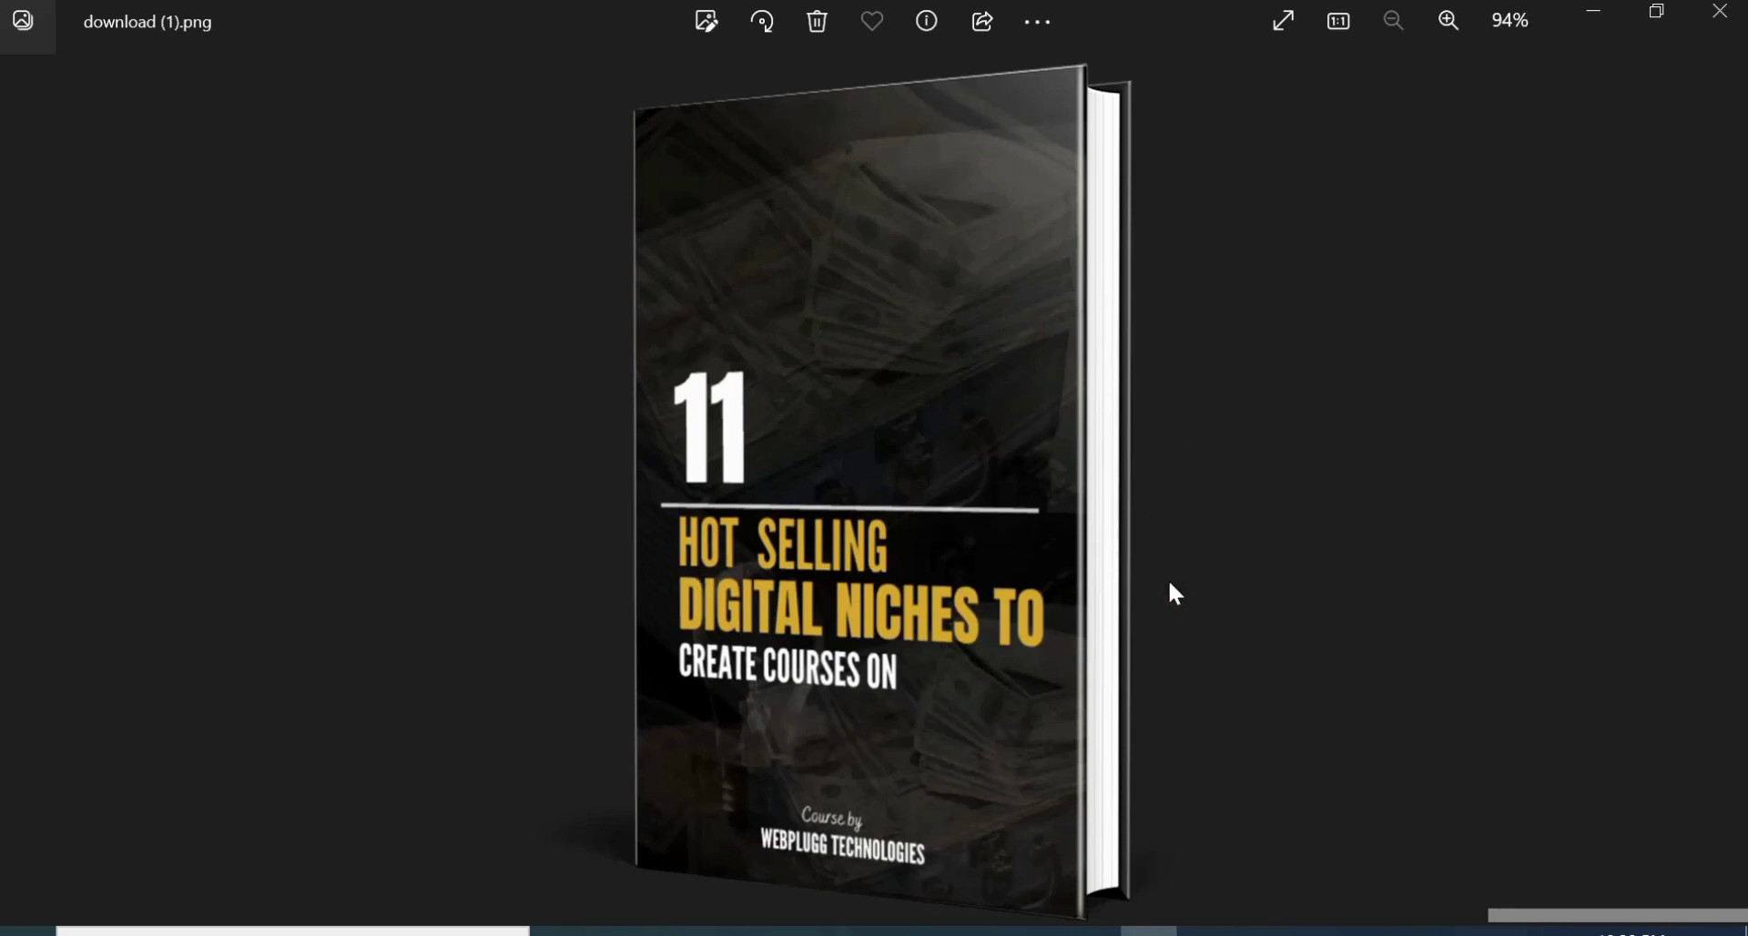
click(1717, 16)
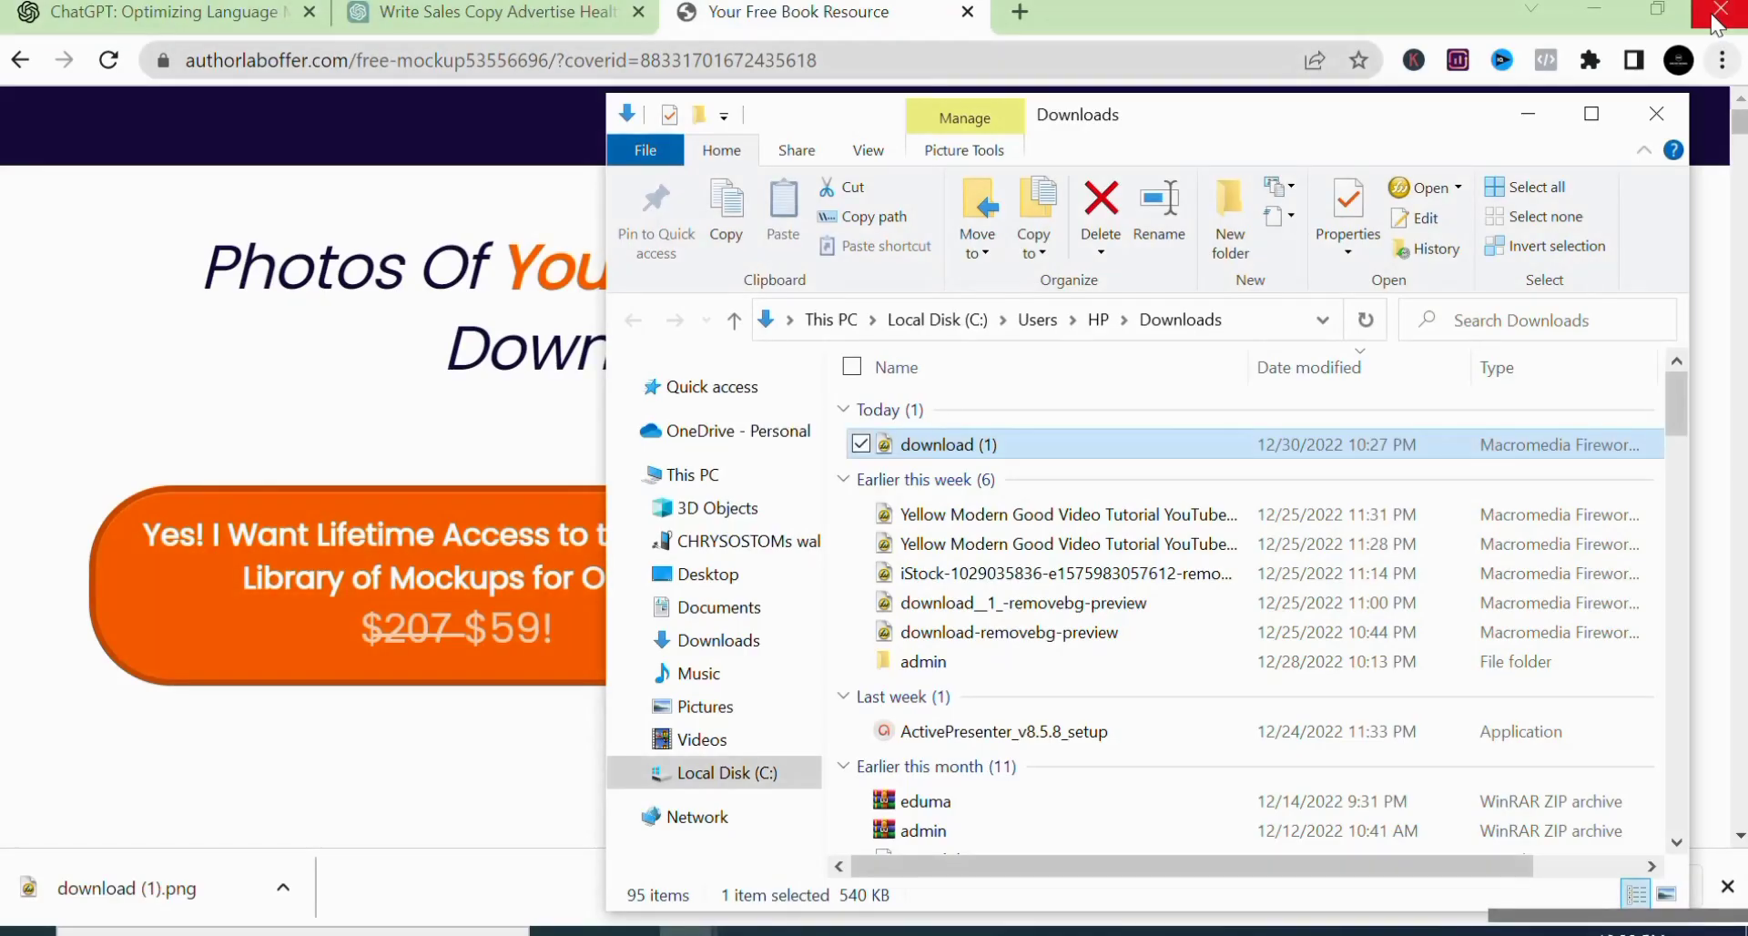
click(1656, 113)
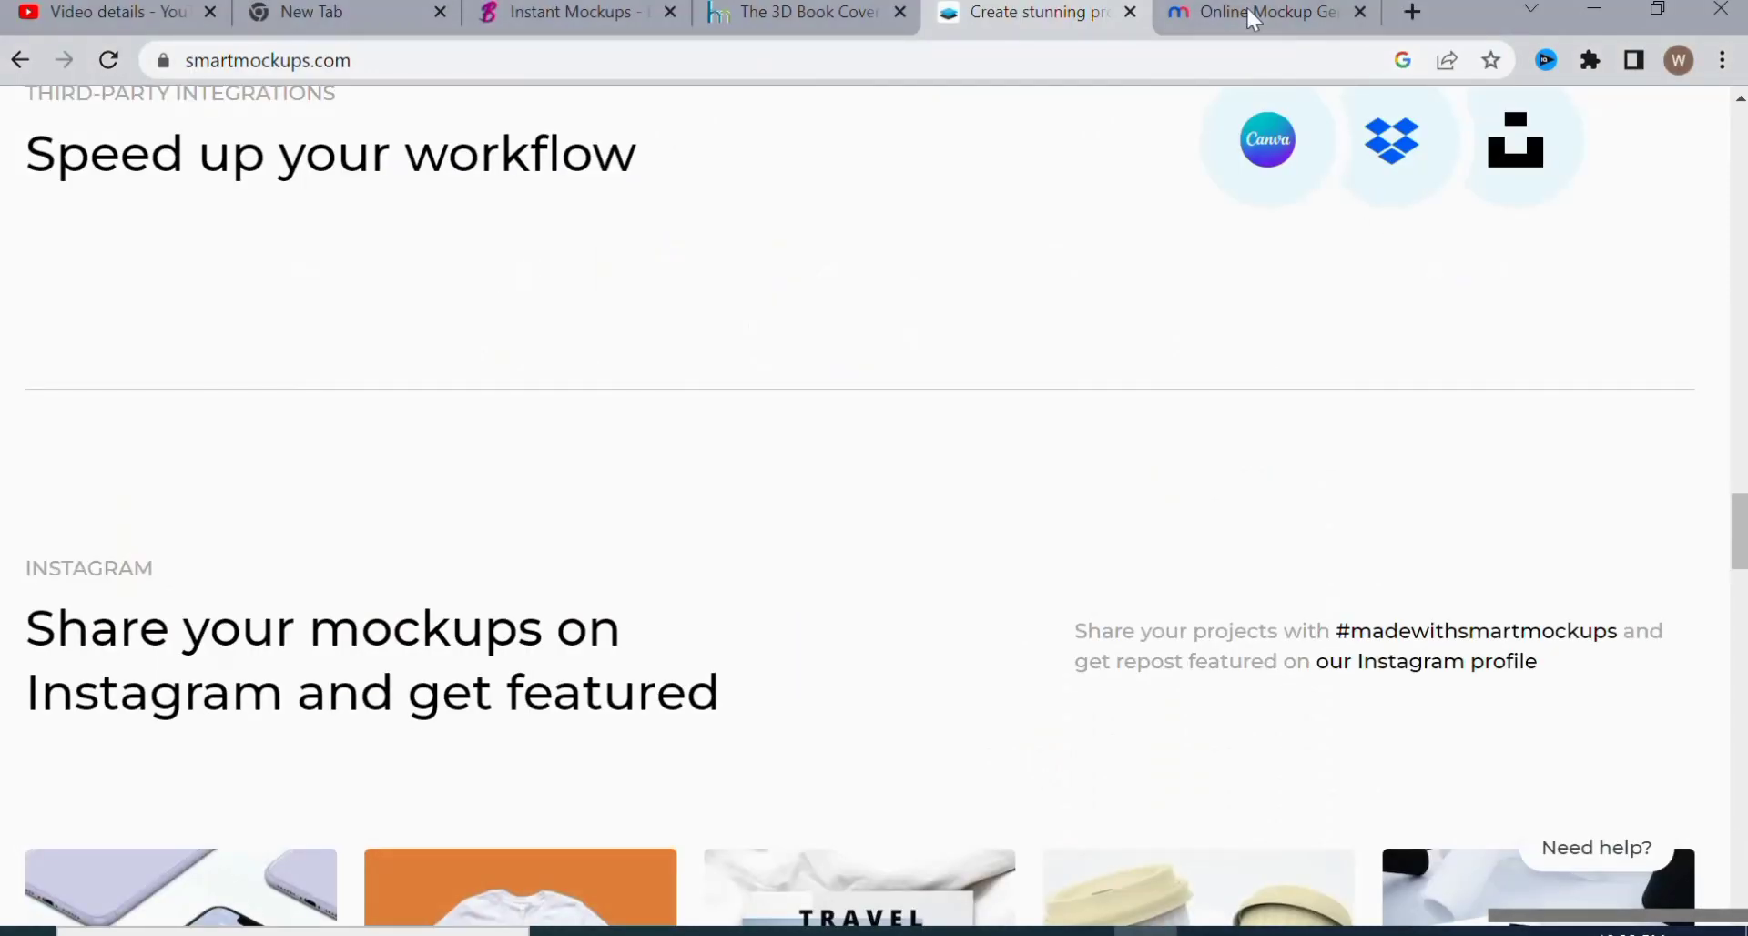
Step: Examine the Mediamodifier homepage, including its web address, device mockups and the featured mockups such as the book cover template
click(1251, 16)
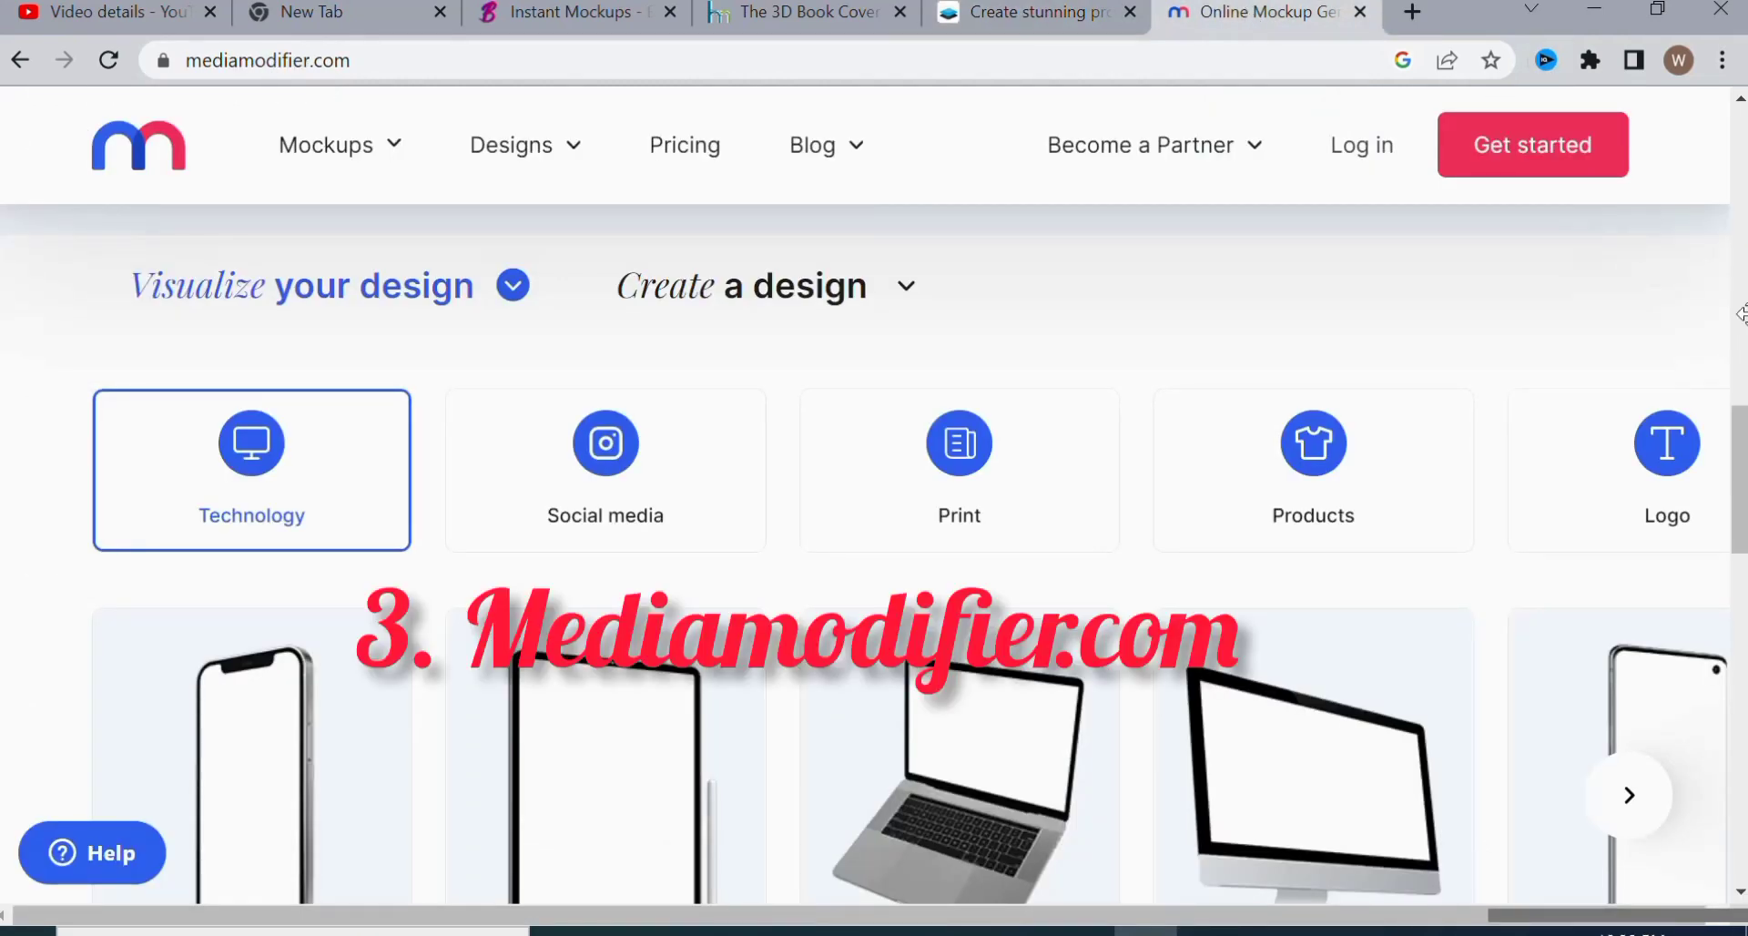
drag(1741, 430, 1741, 136)
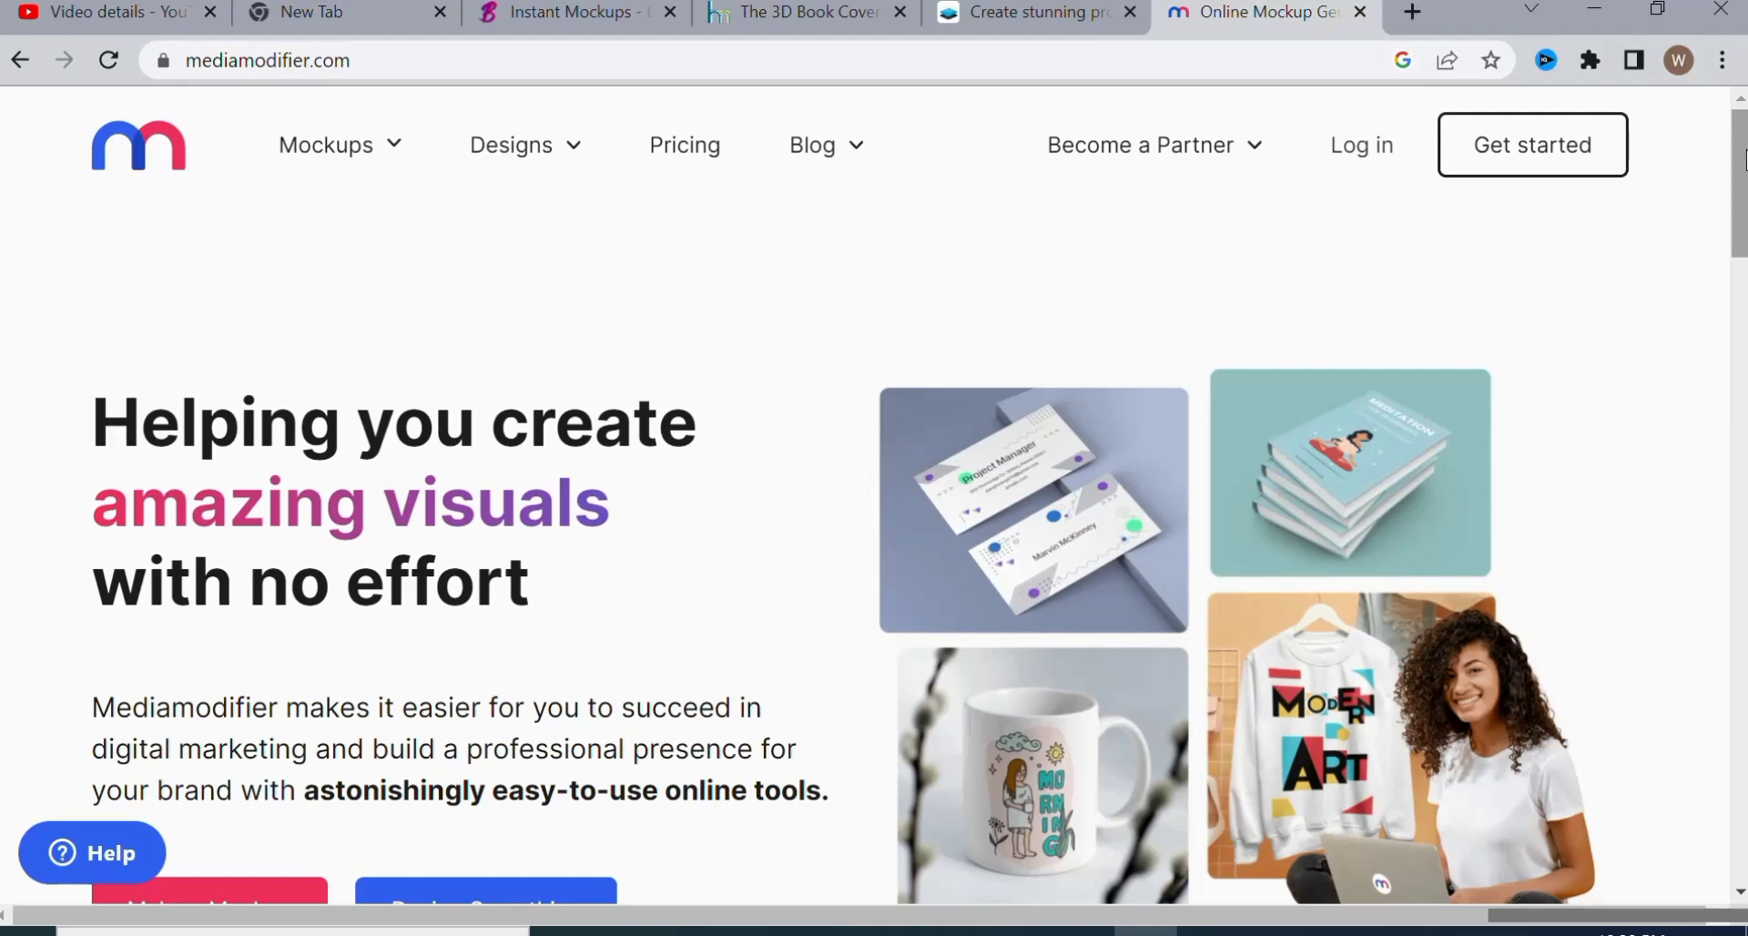
drag(1740, 161, 1741, 216)
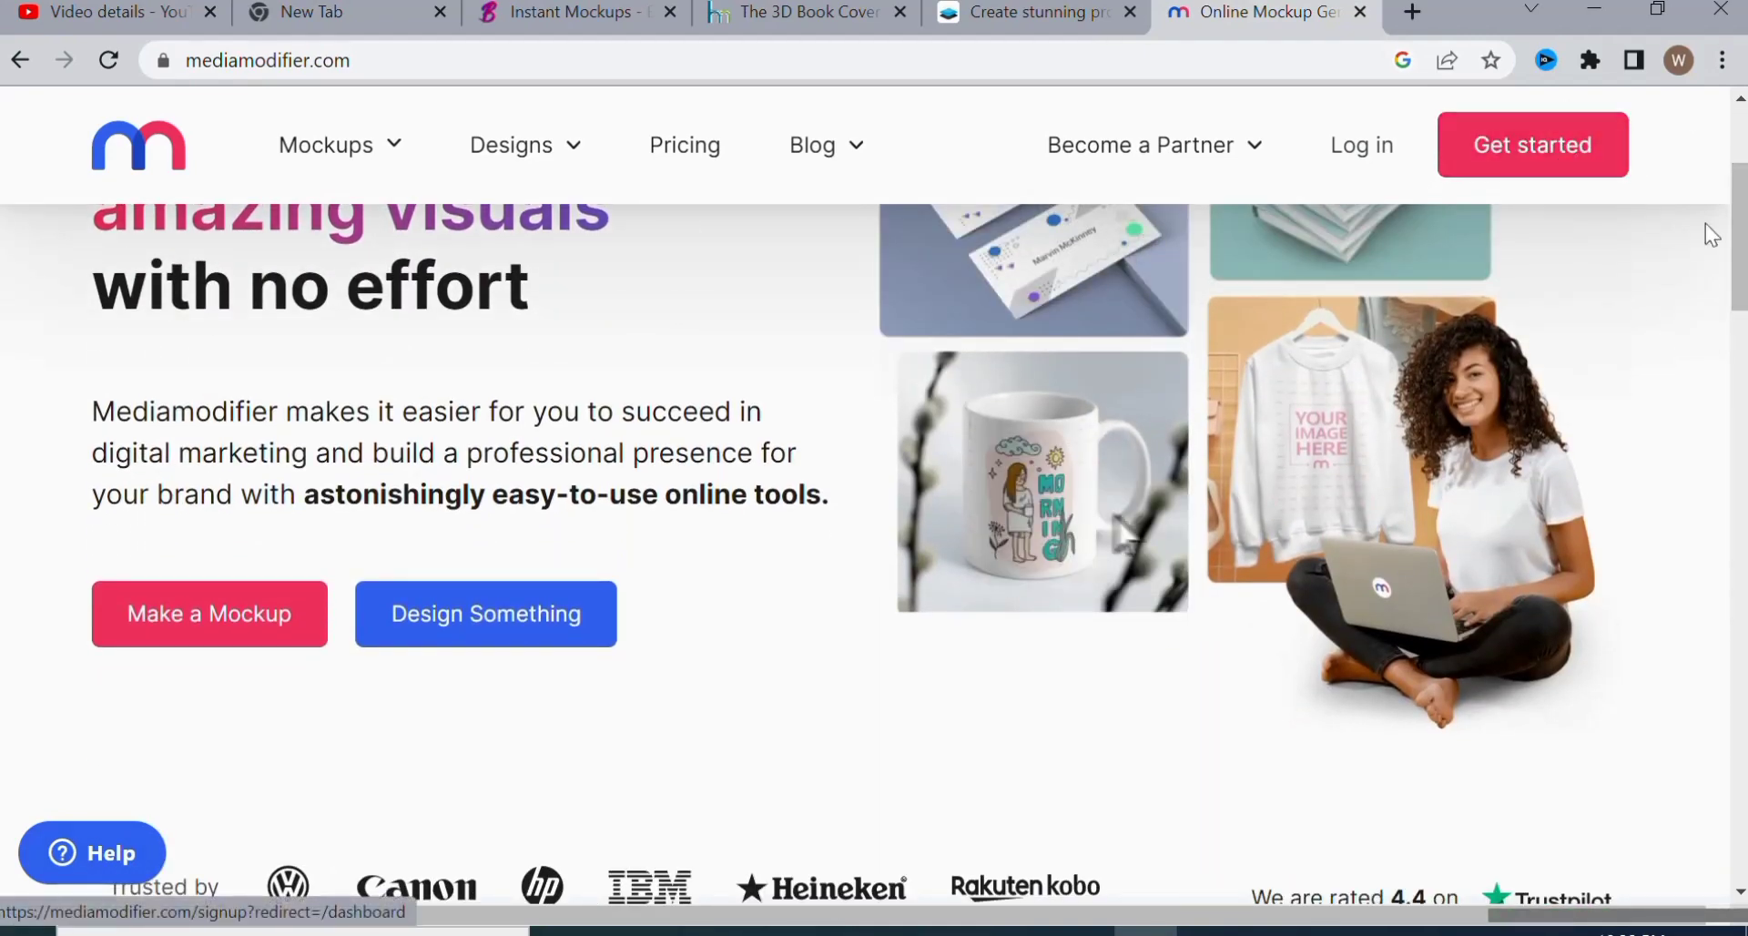
drag(1741, 235, 1741, 541)
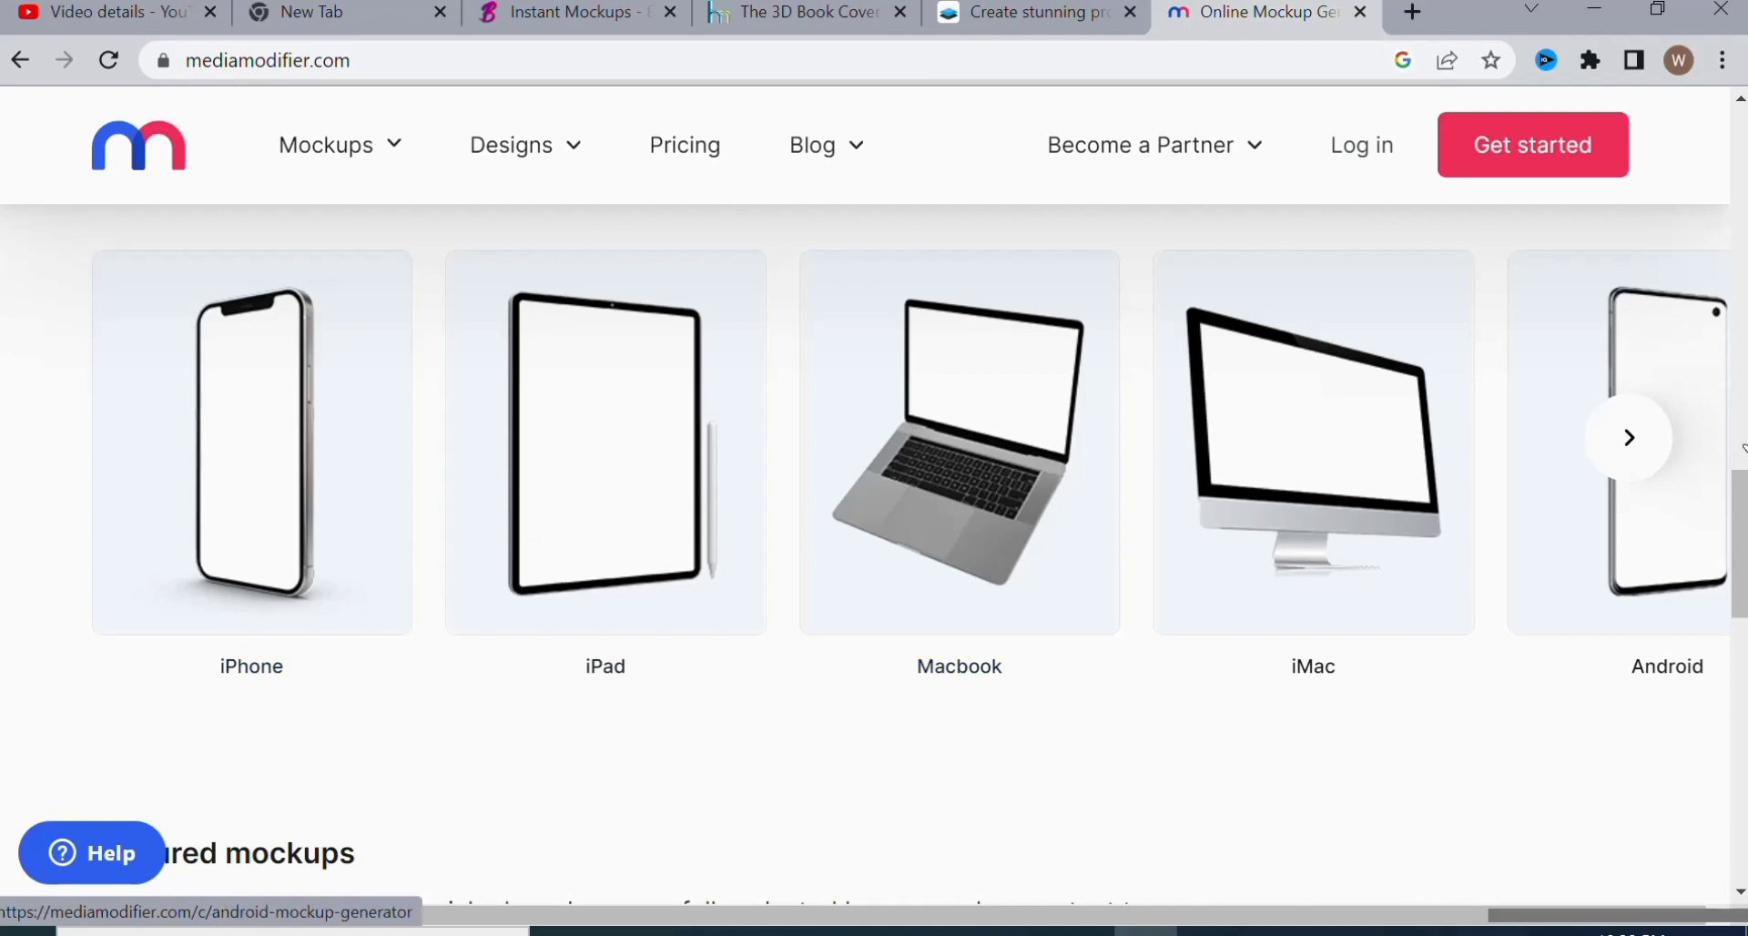
drag(1740, 514, 1740, 622)
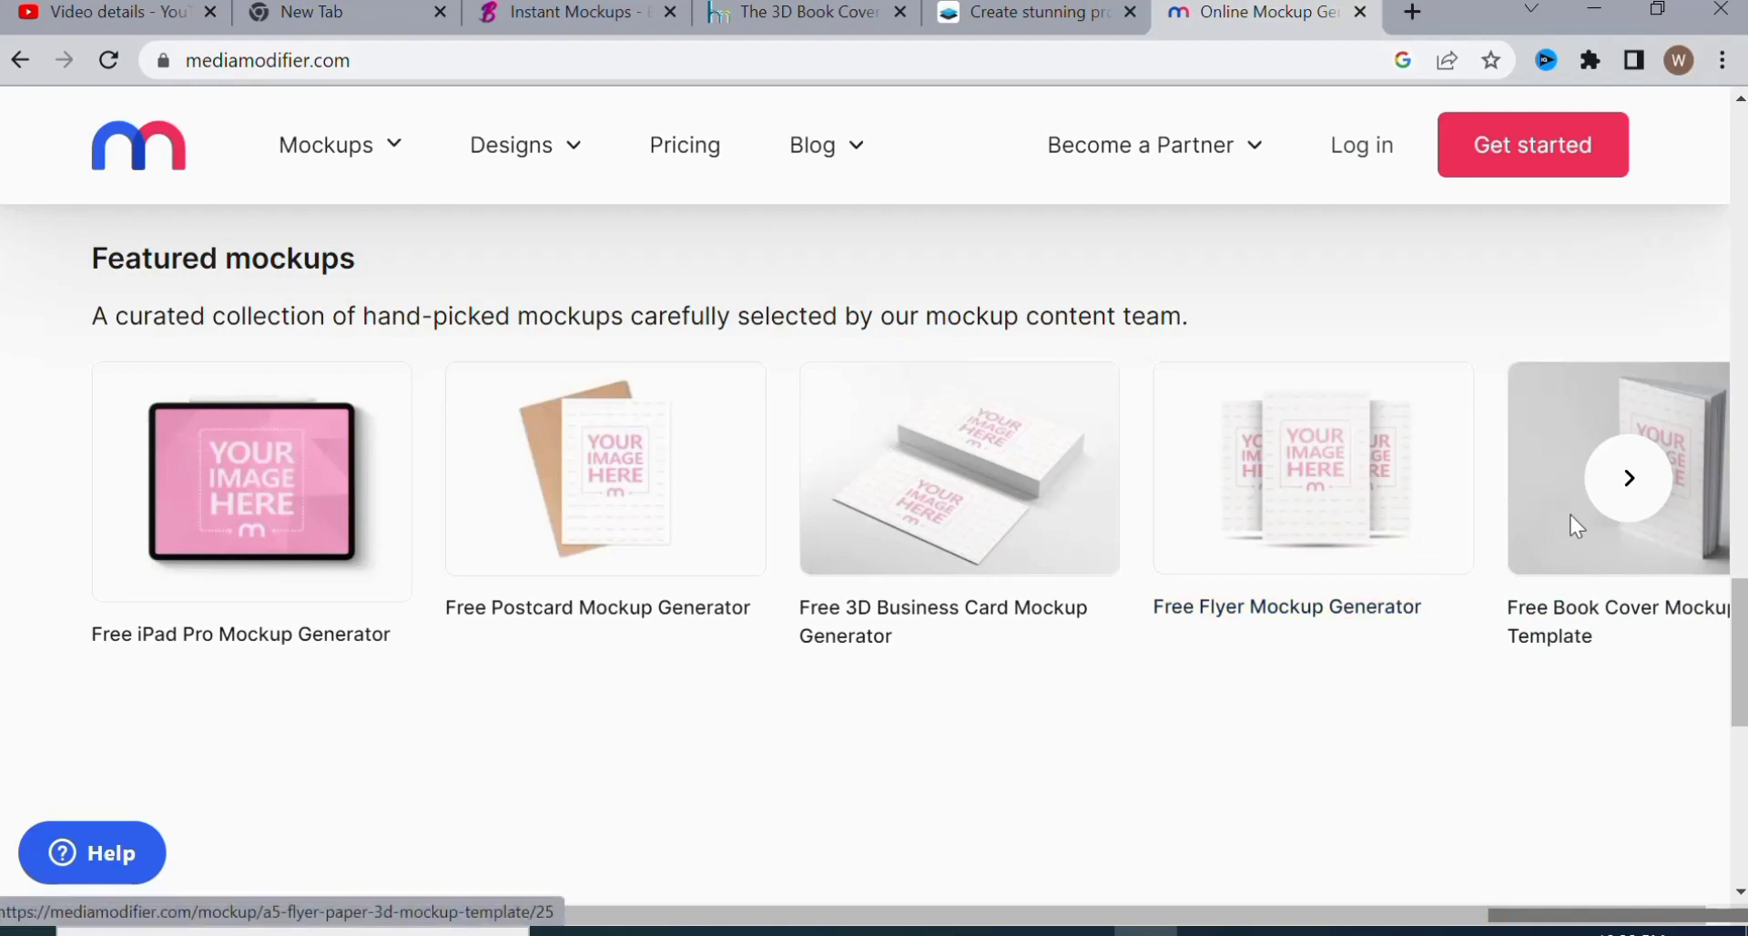
click(1655, 487)
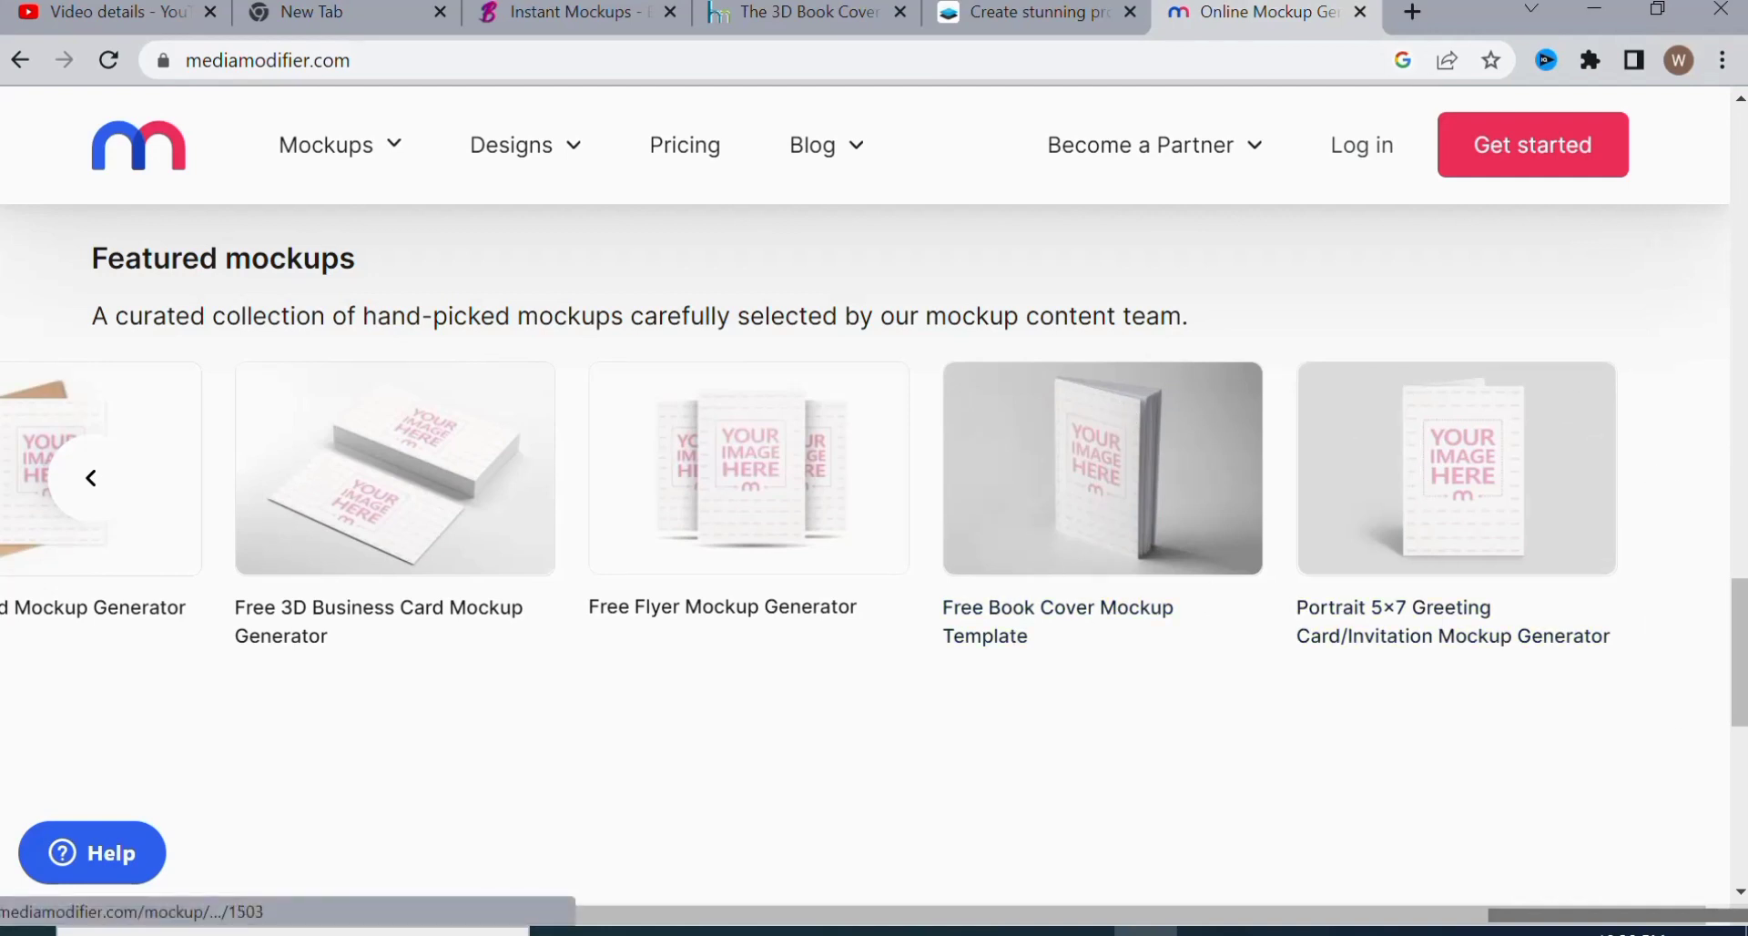
drag(1739, 596, 1734, 221)
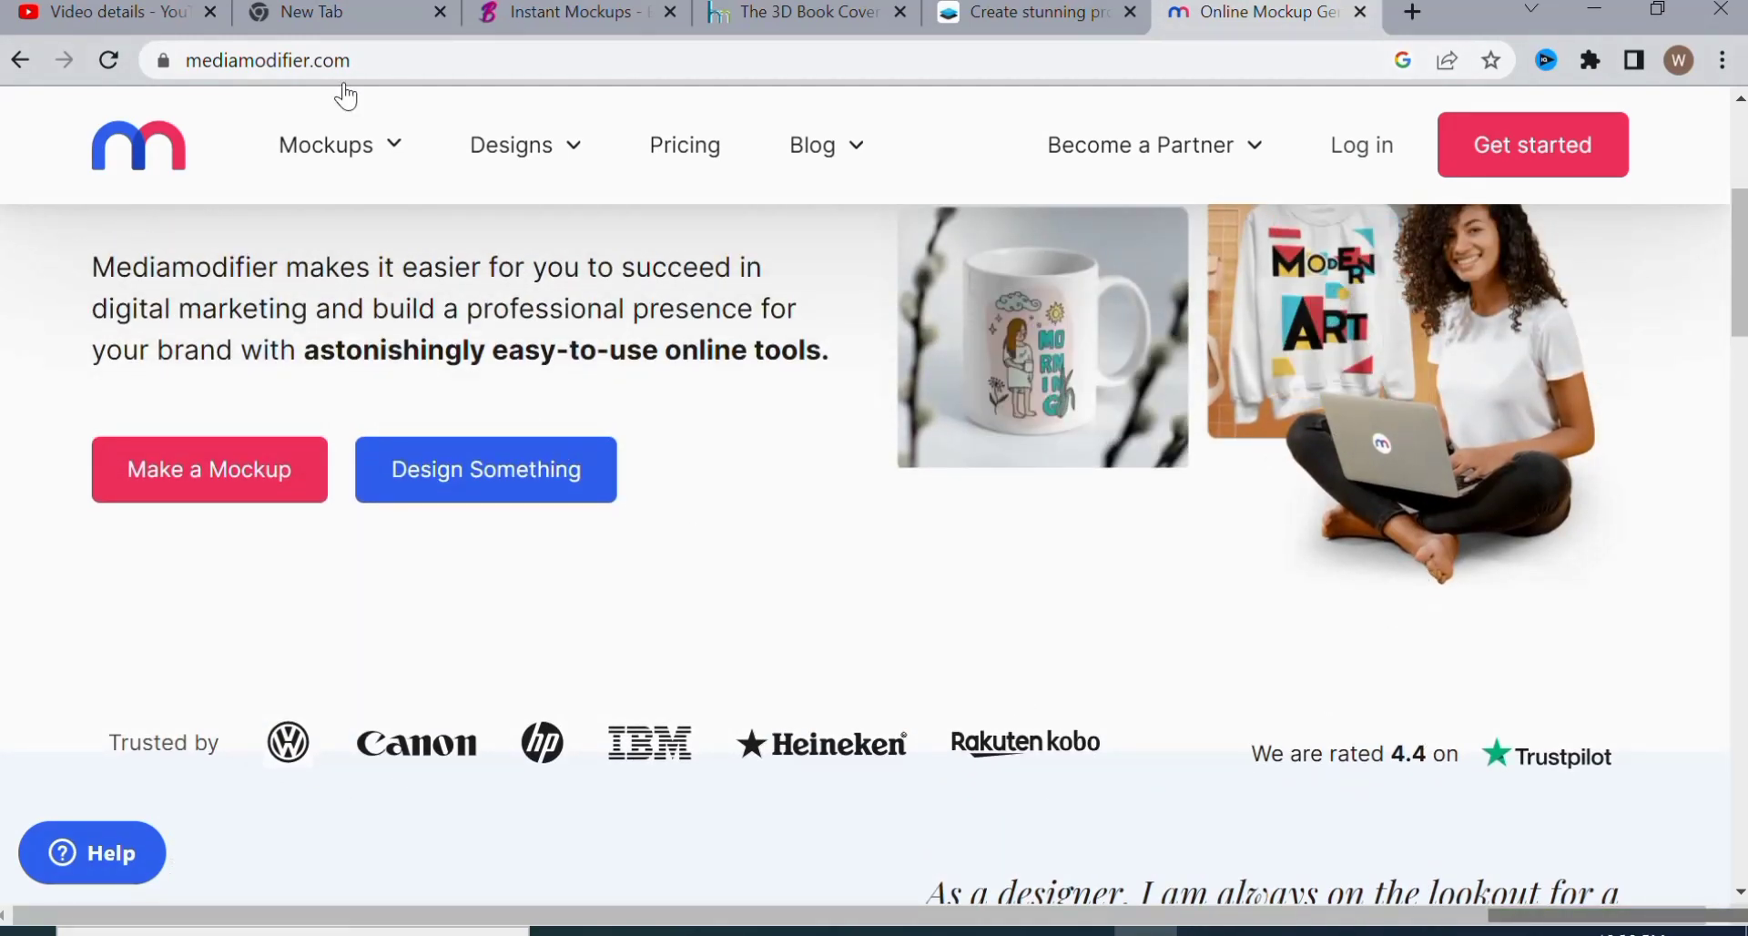
click(384, 56)
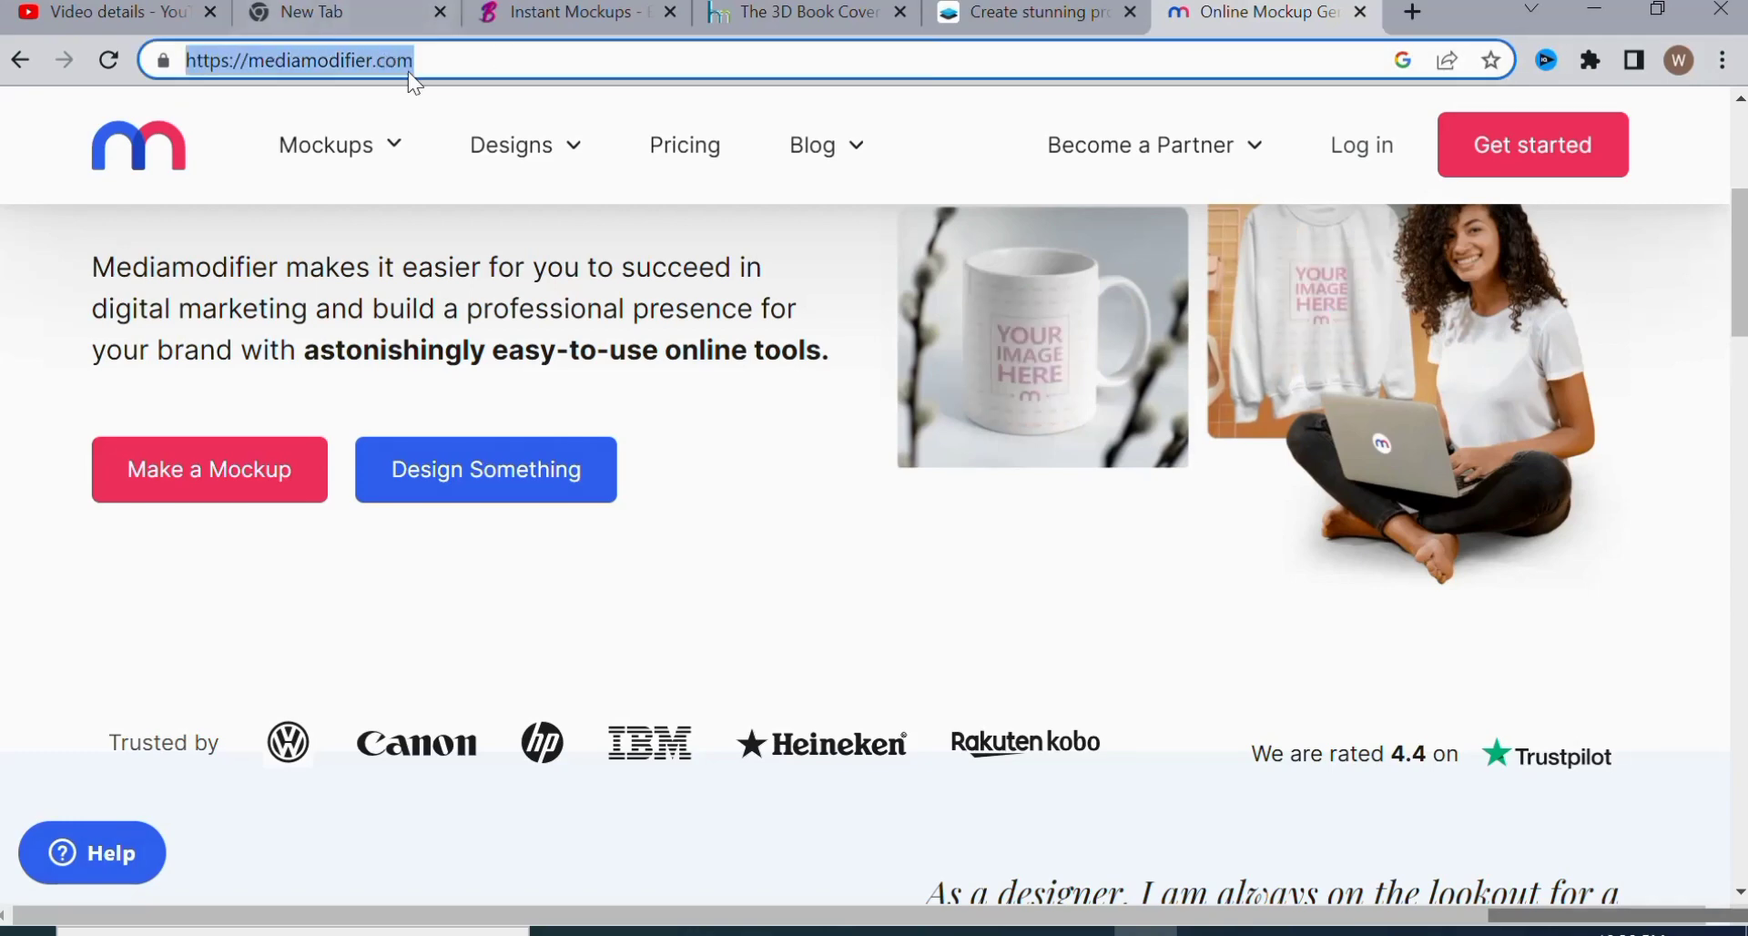
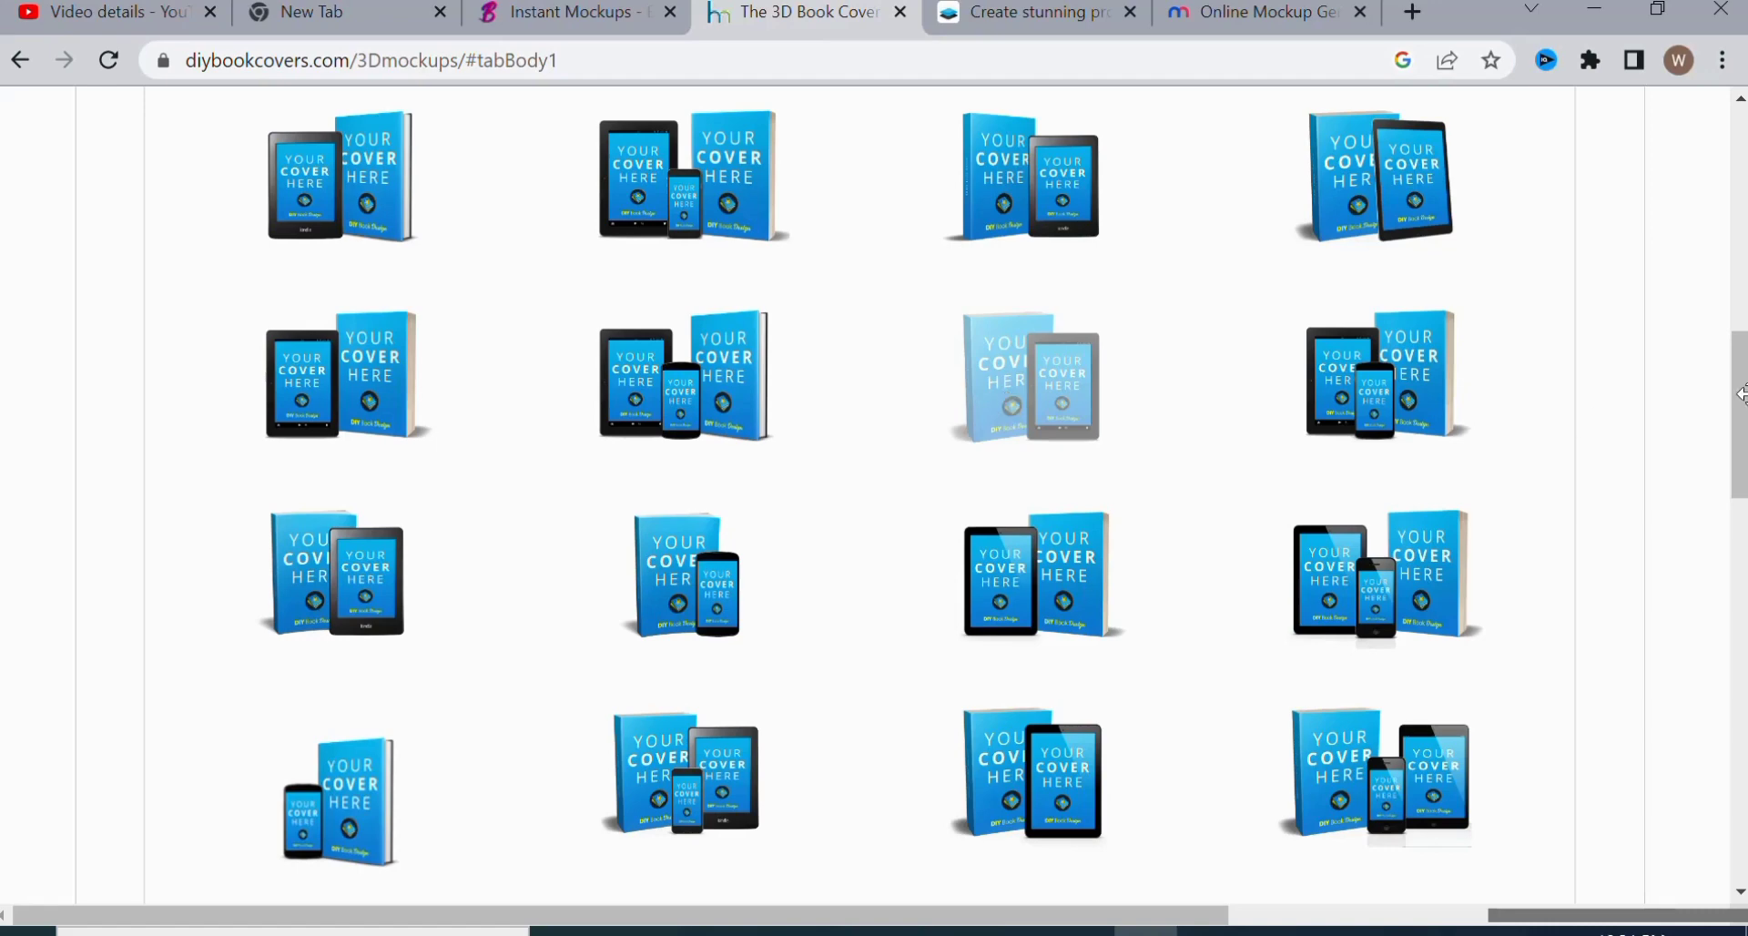
drag(1739, 401, 1741, 260)
click(1500, 479)
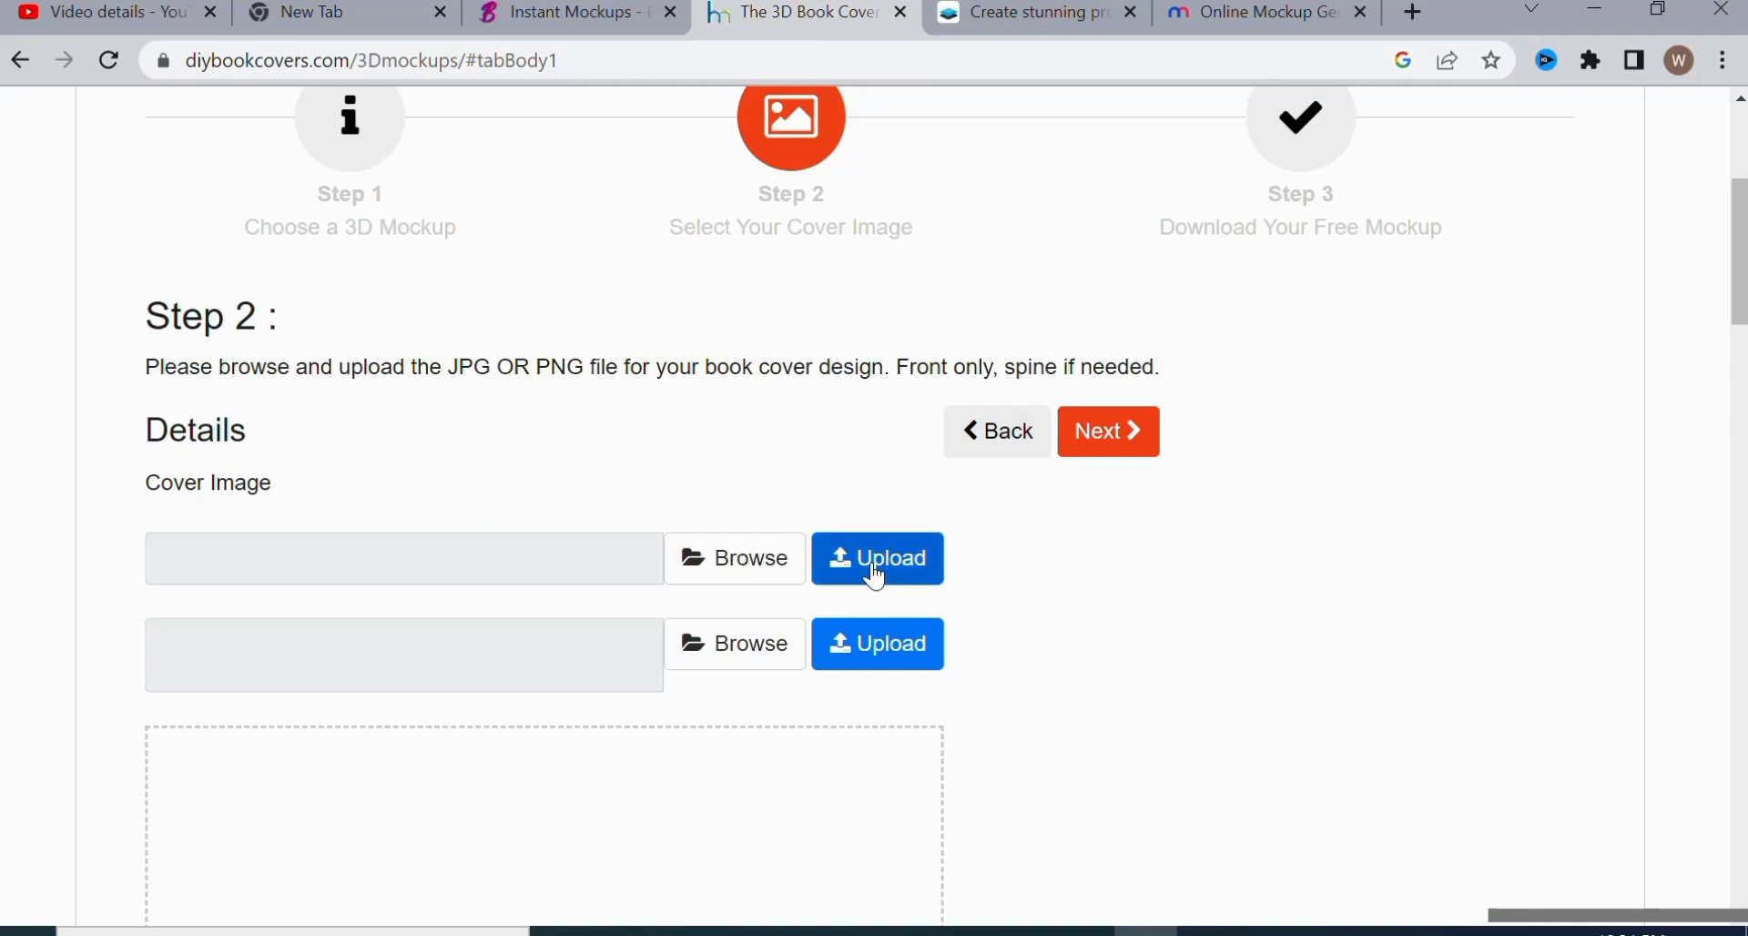
click(756, 569)
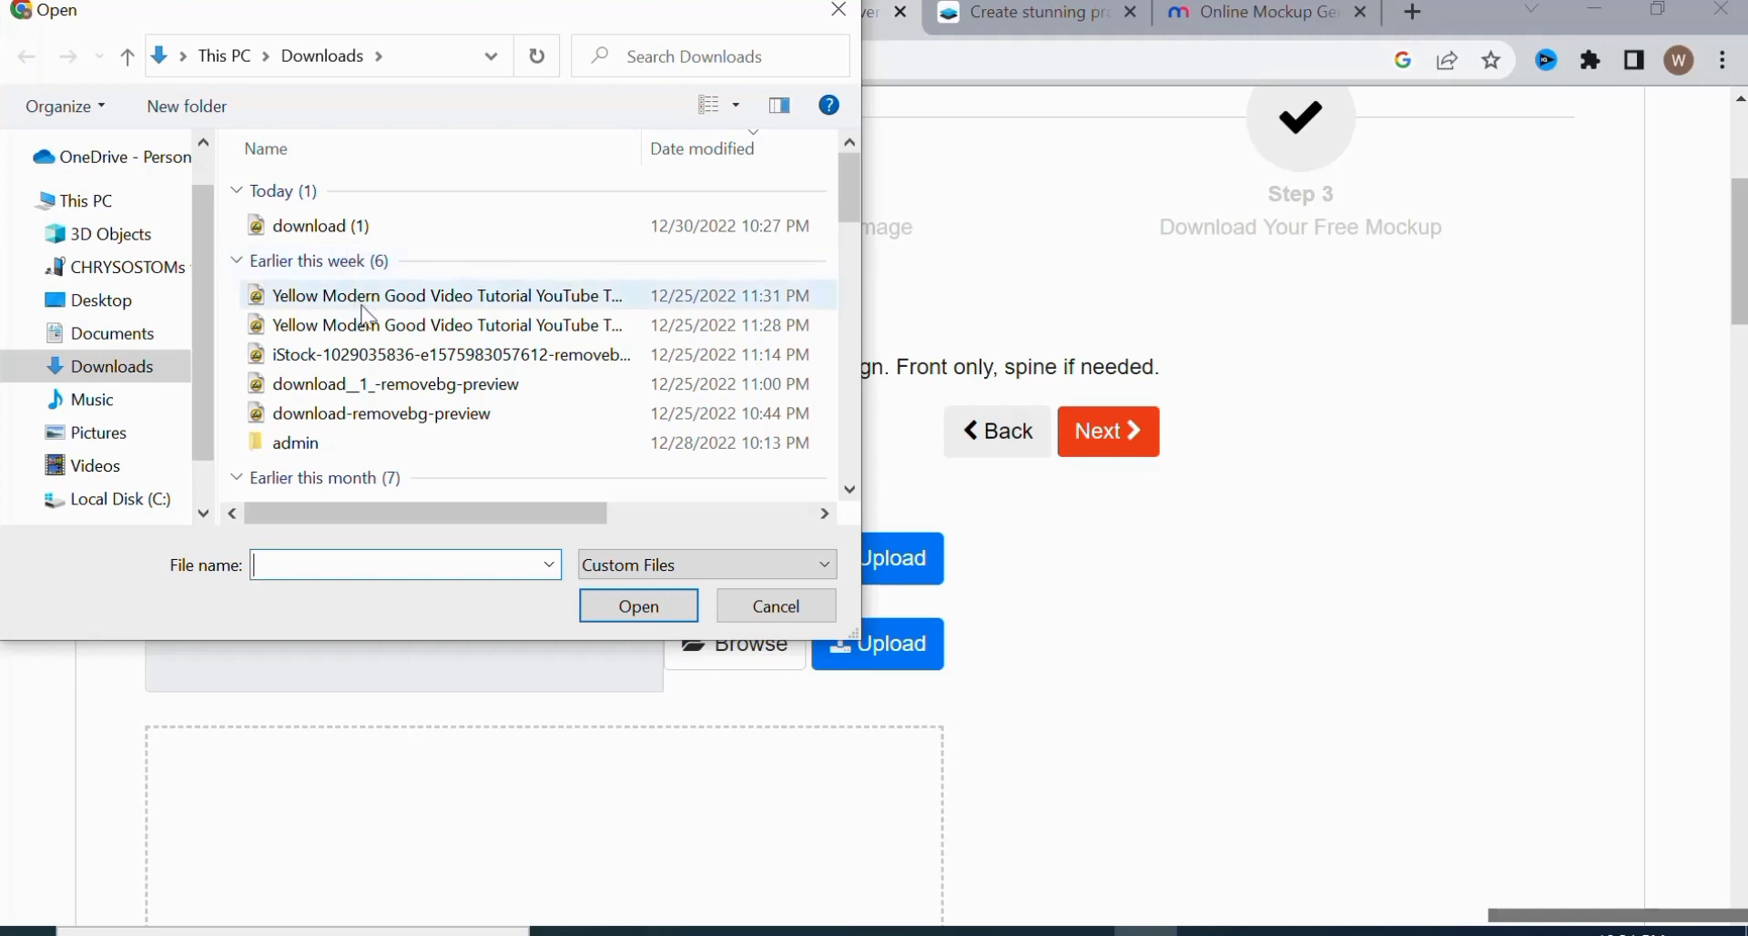
click(106, 313)
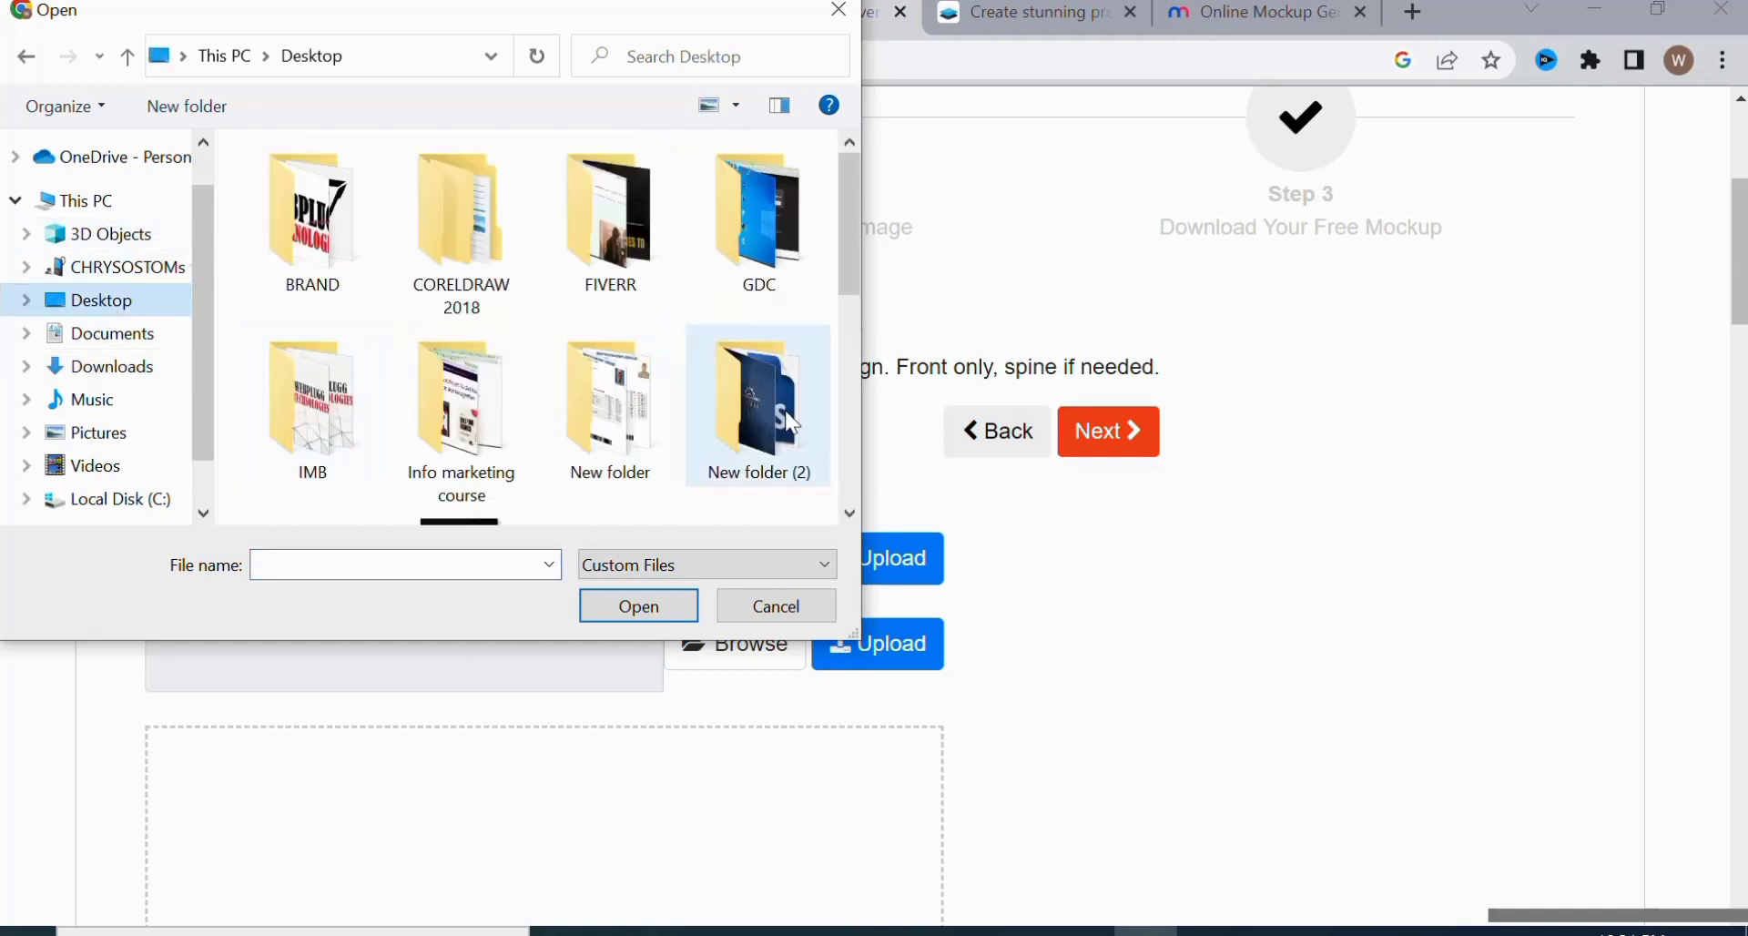
click(845, 456)
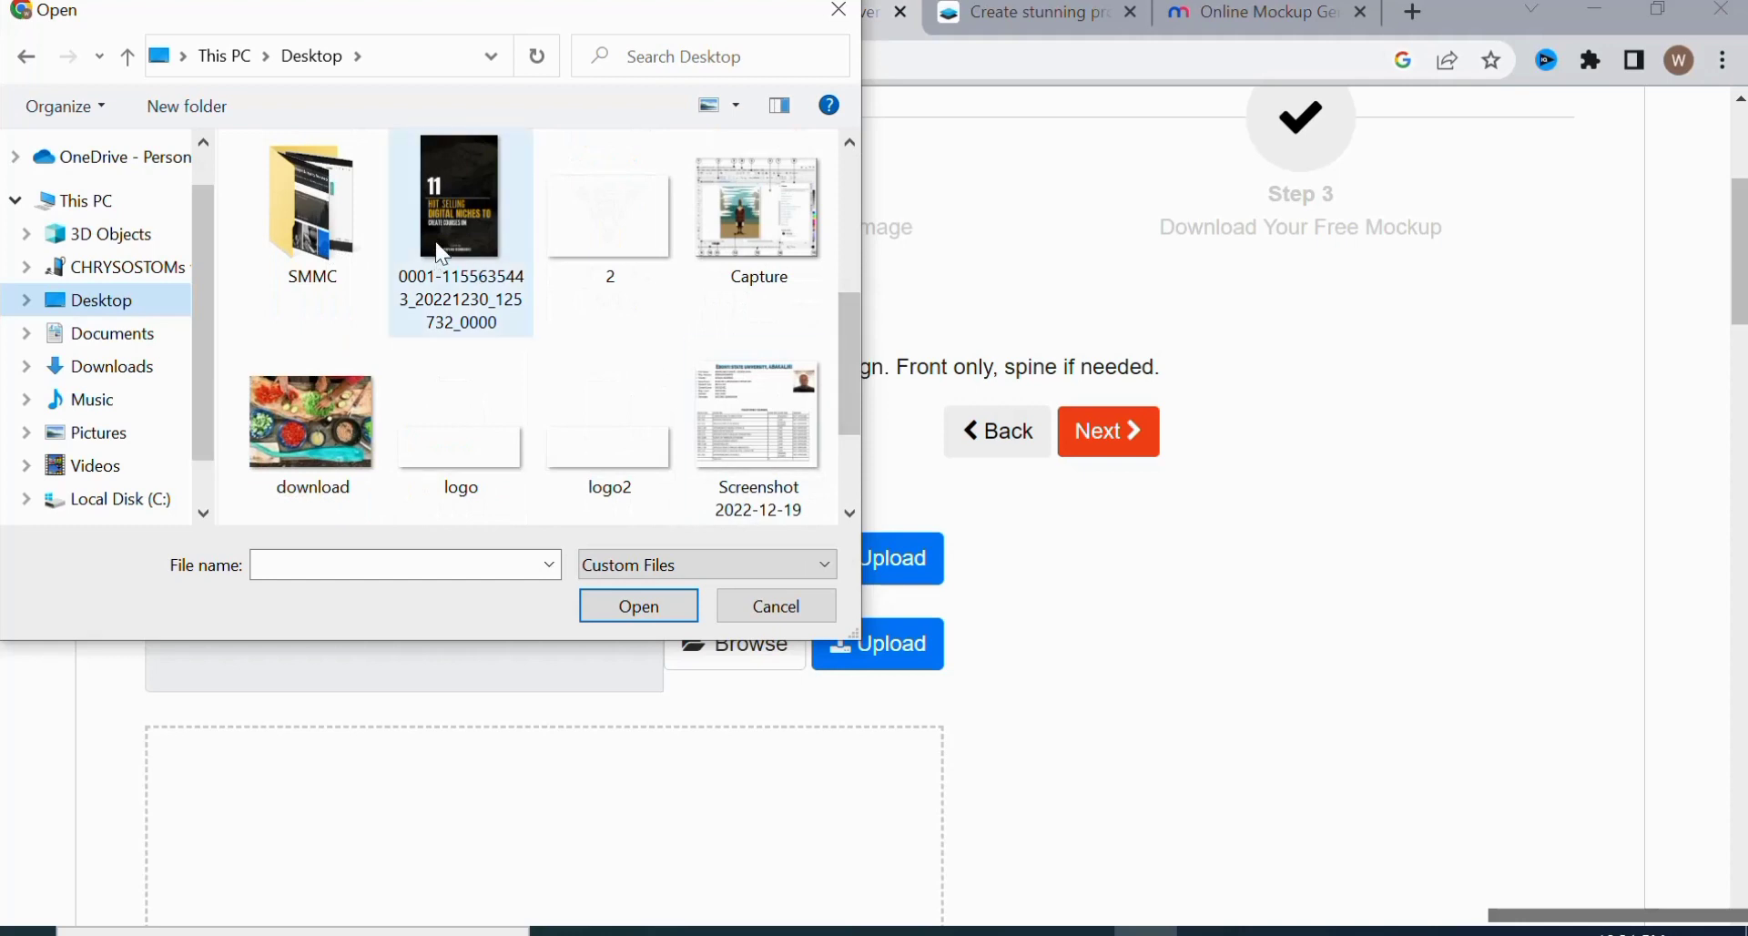
double_click(463, 220)
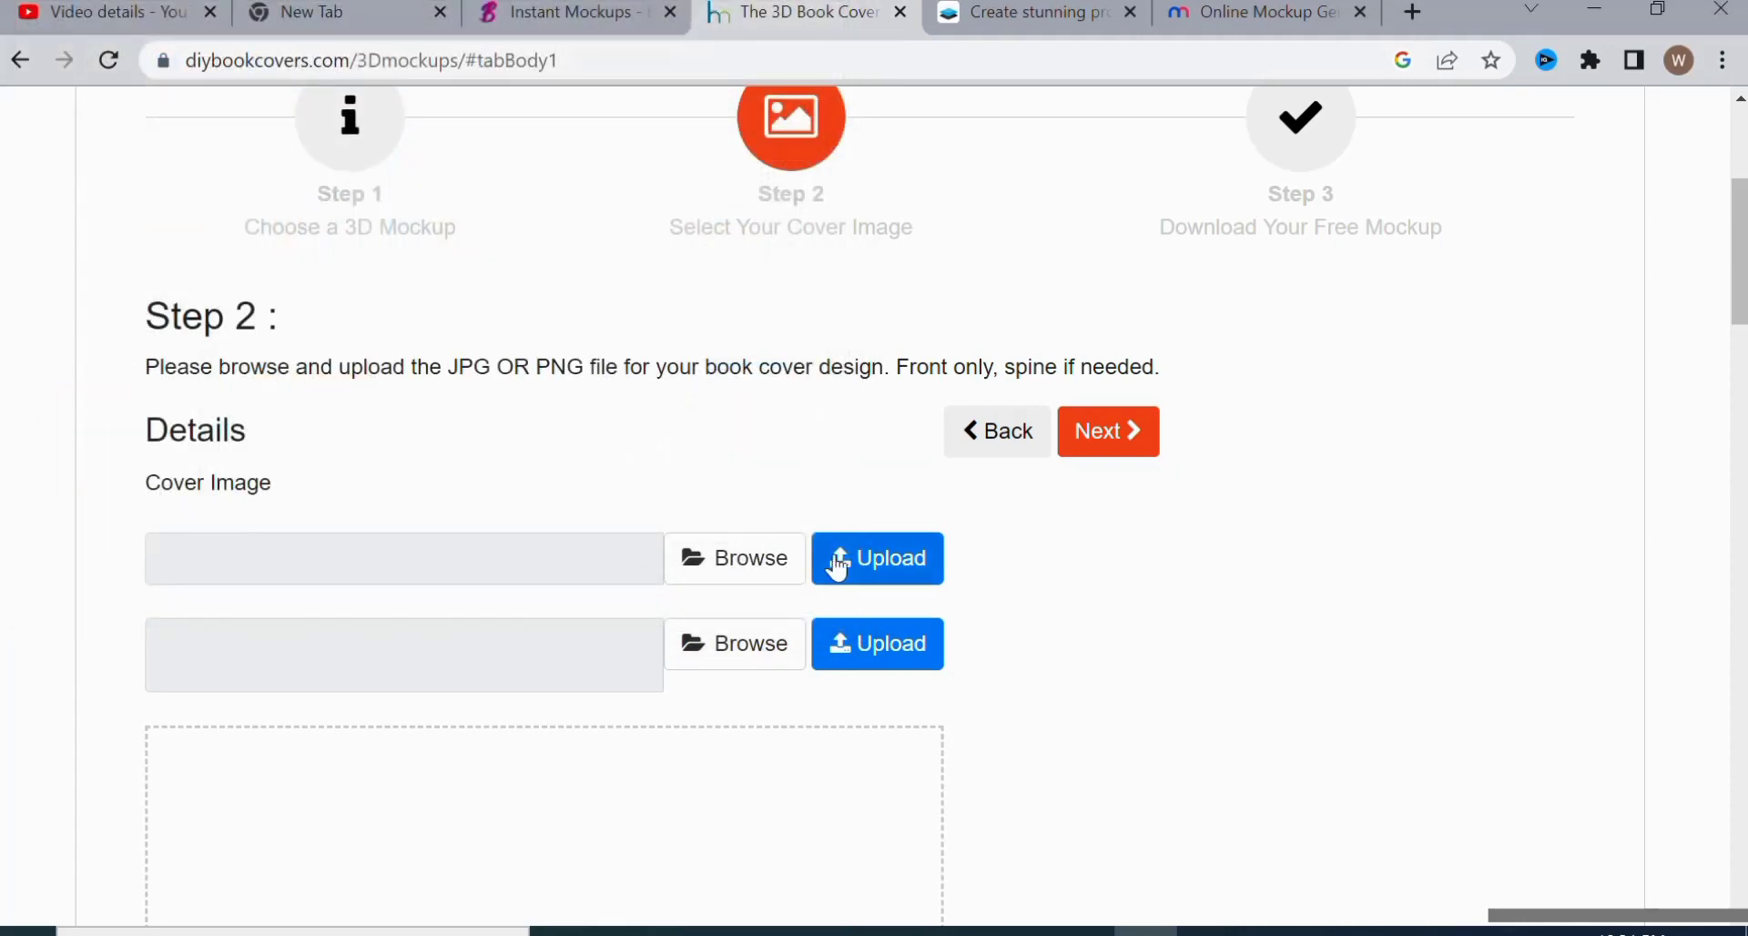
click(879, 569)
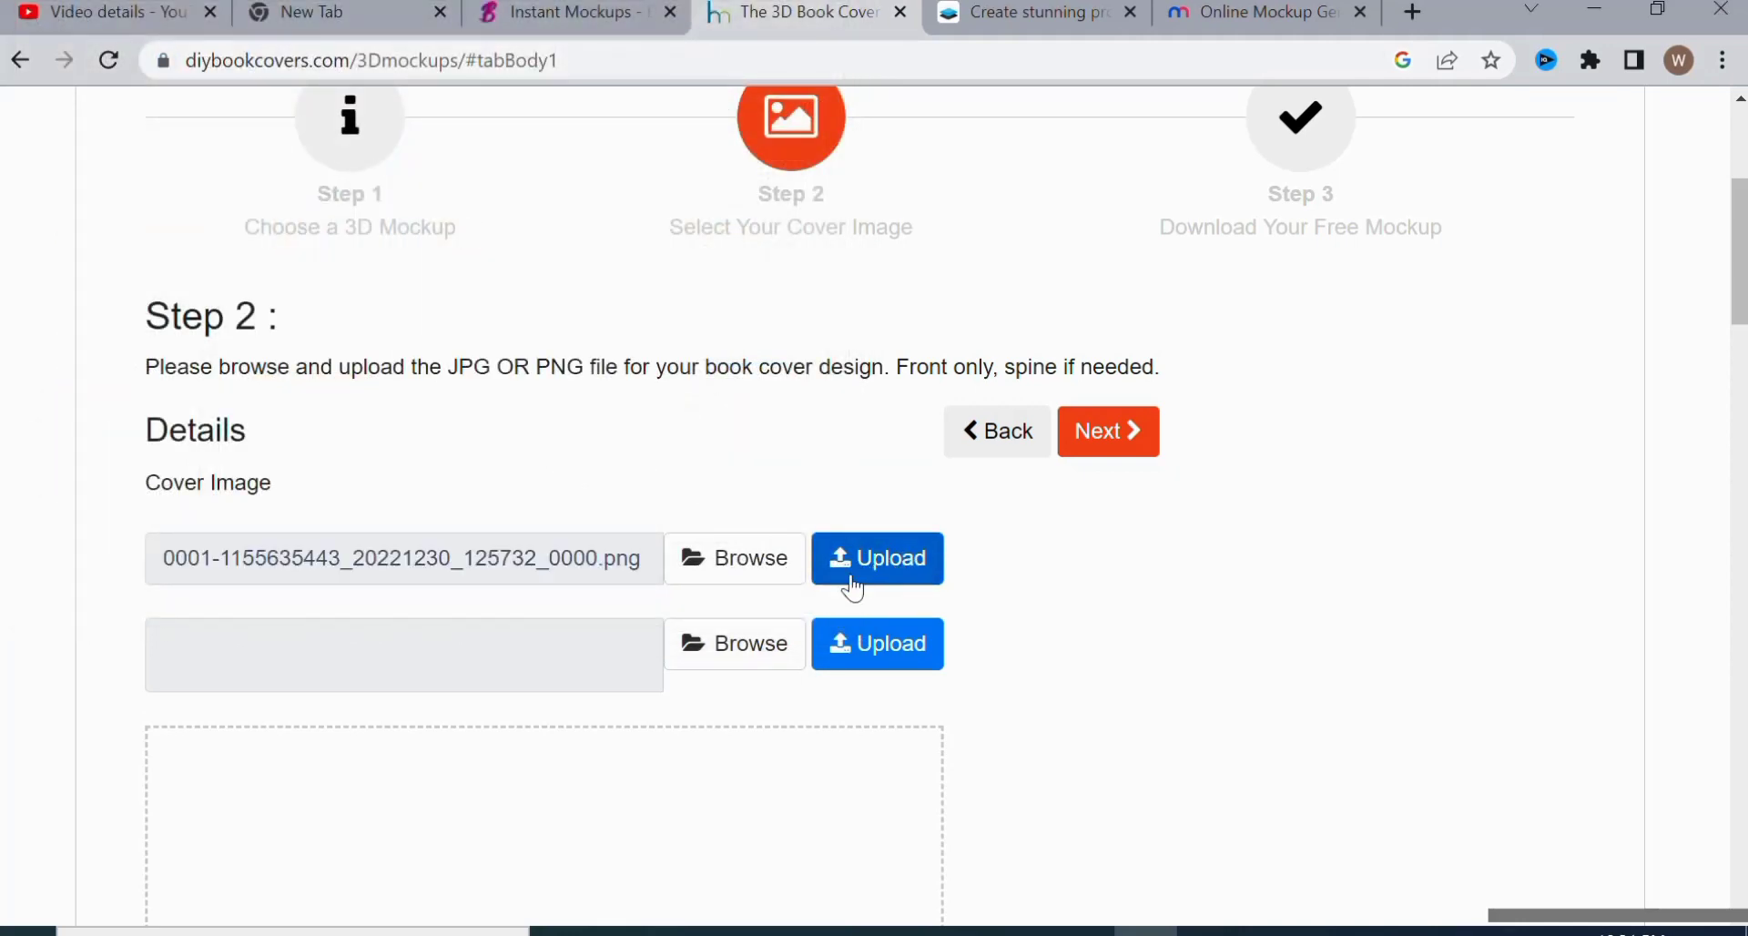
click(736, 652)
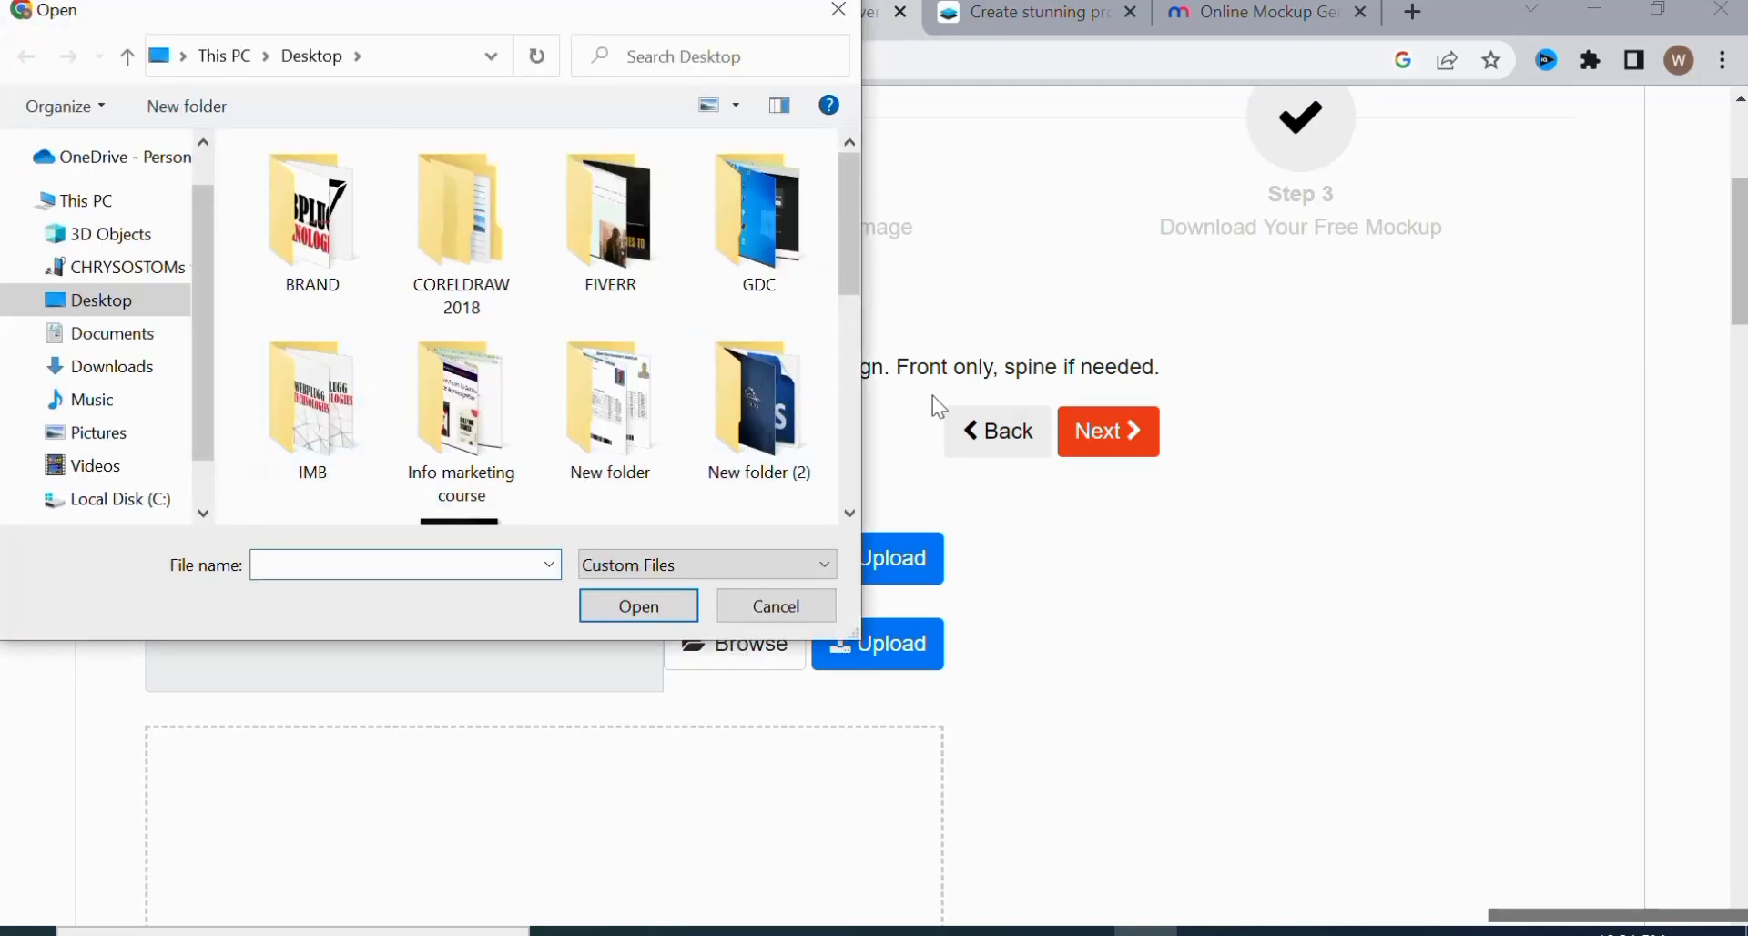
scroll(845, 448, down, 3)
click(479, 226)
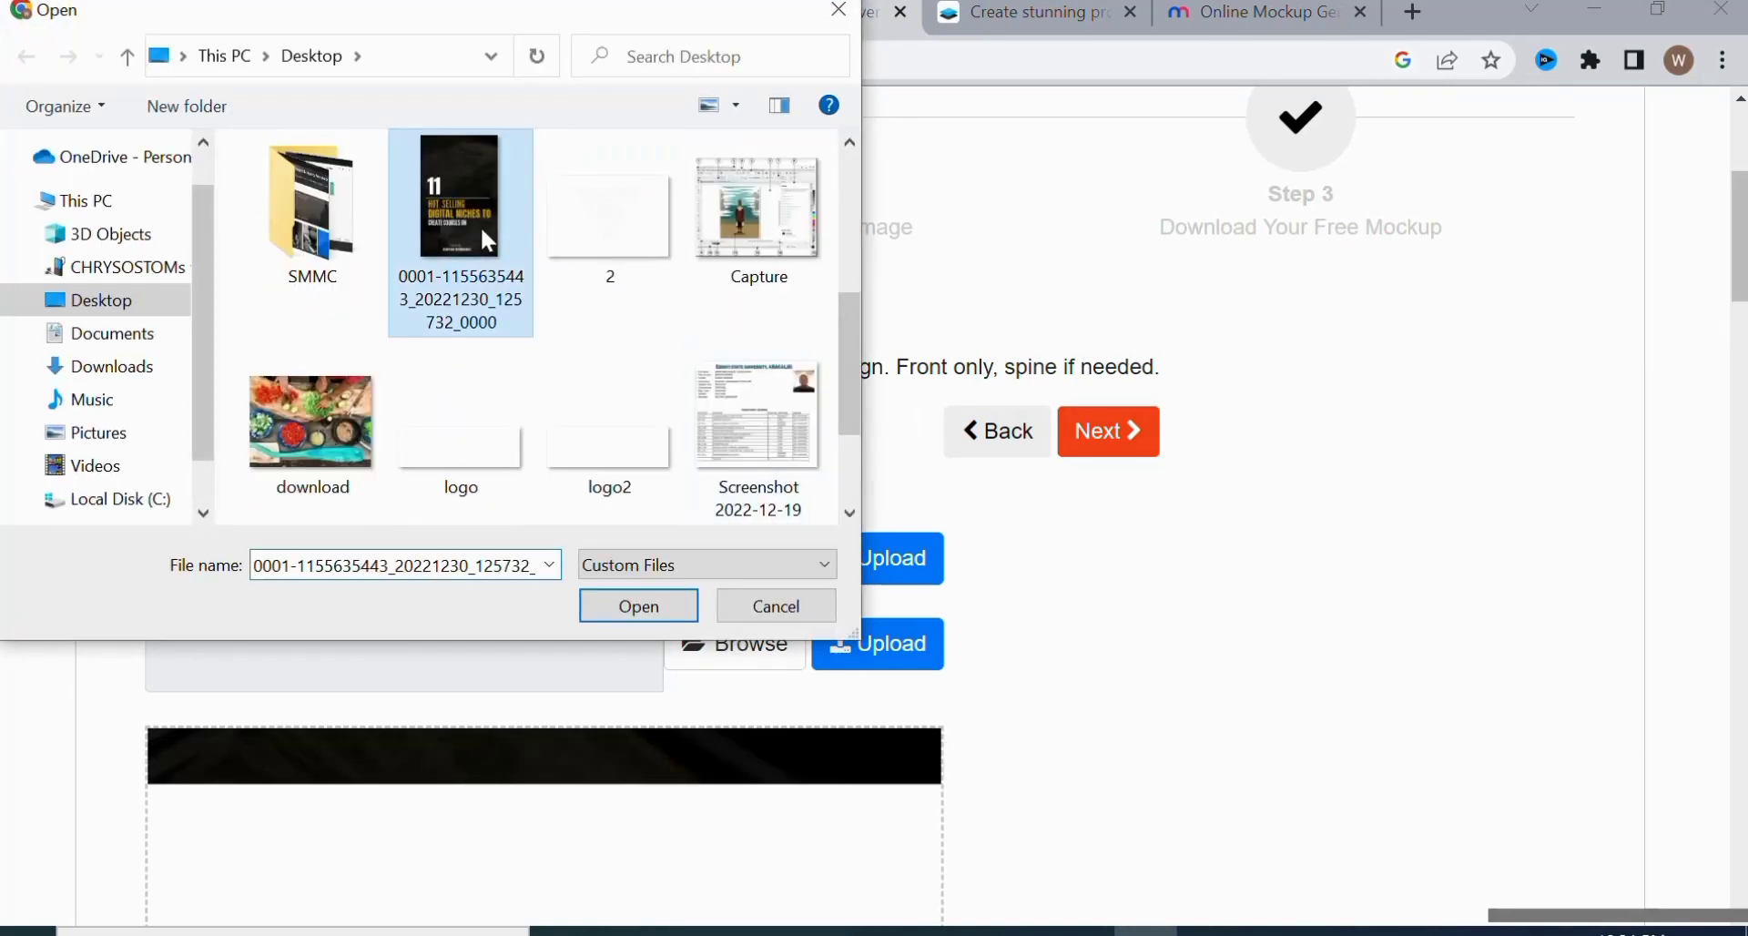
double_click(478, 226)
click(882, 649)
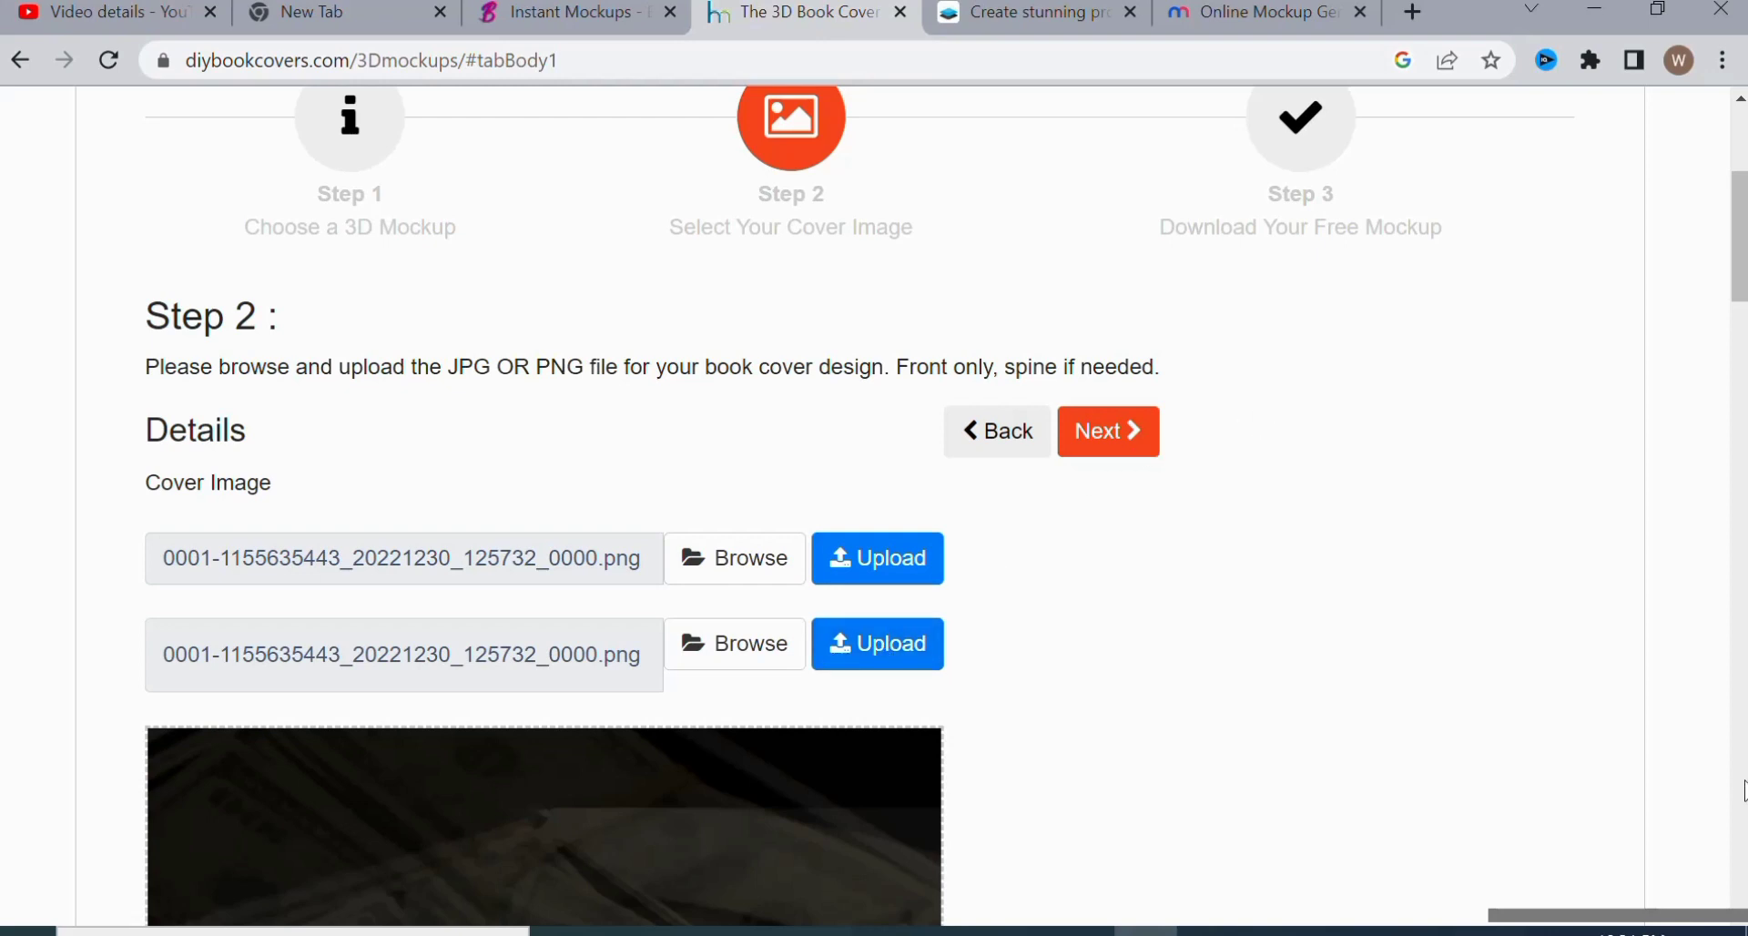
Step: Advance to the download stage of the mockup maker and save the finished 3D mockup as a PNG
click(1111, 433)
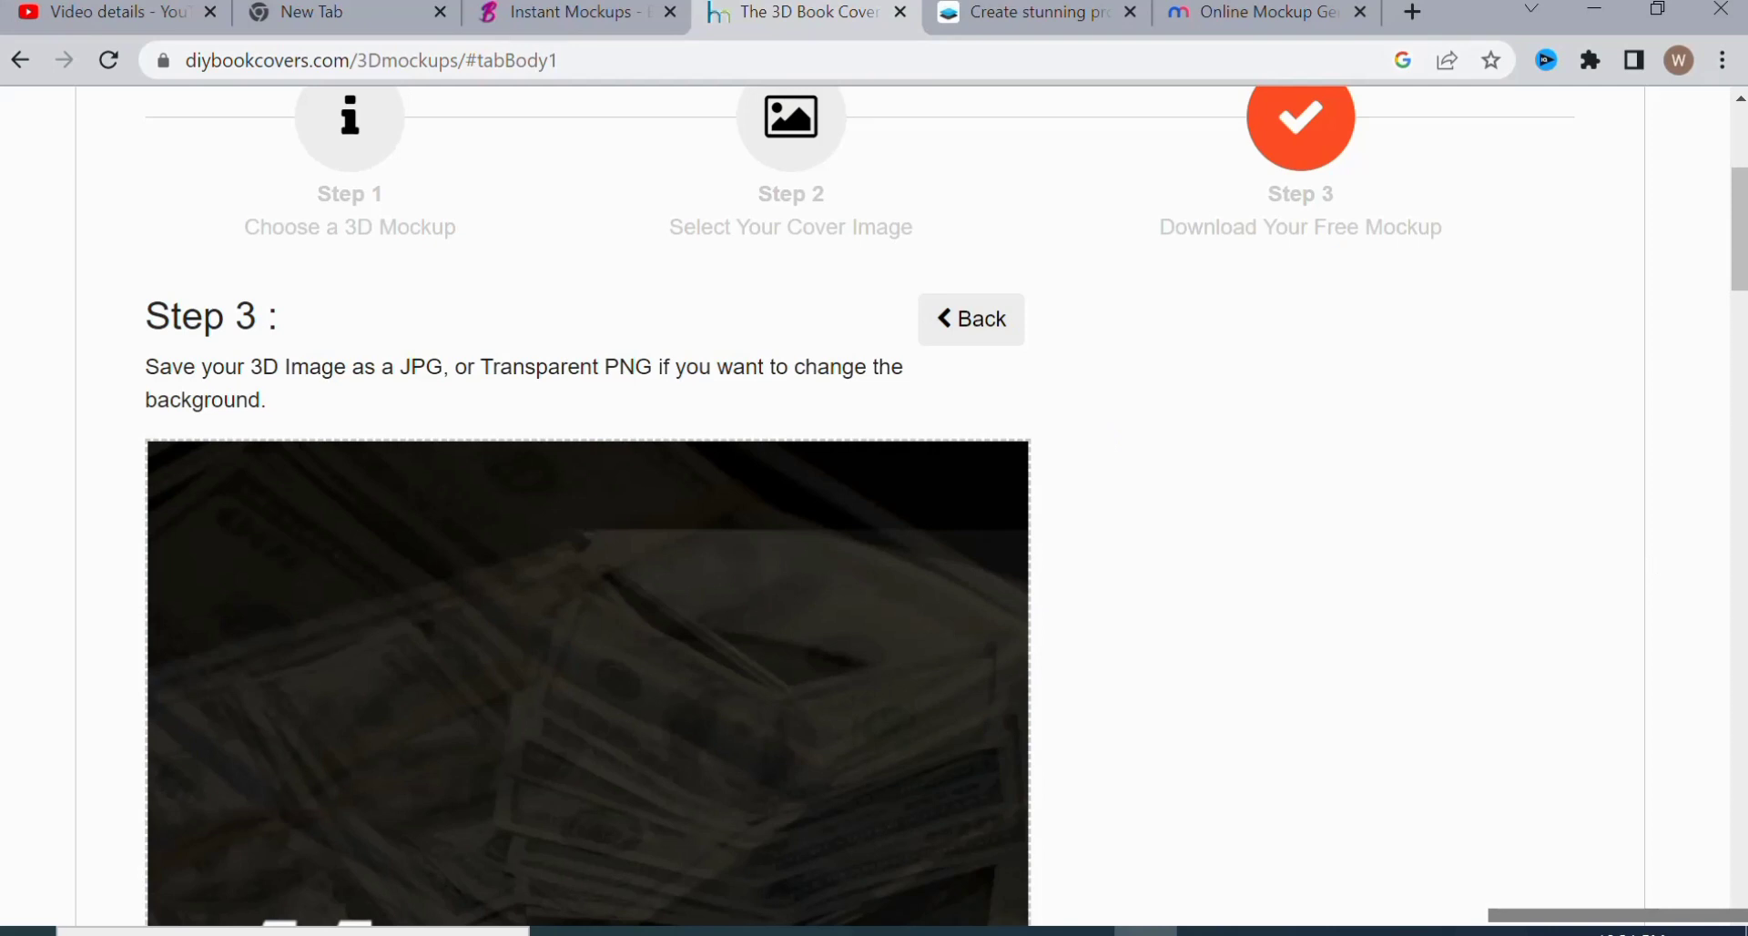
scroll(1738, 692, down, 15)
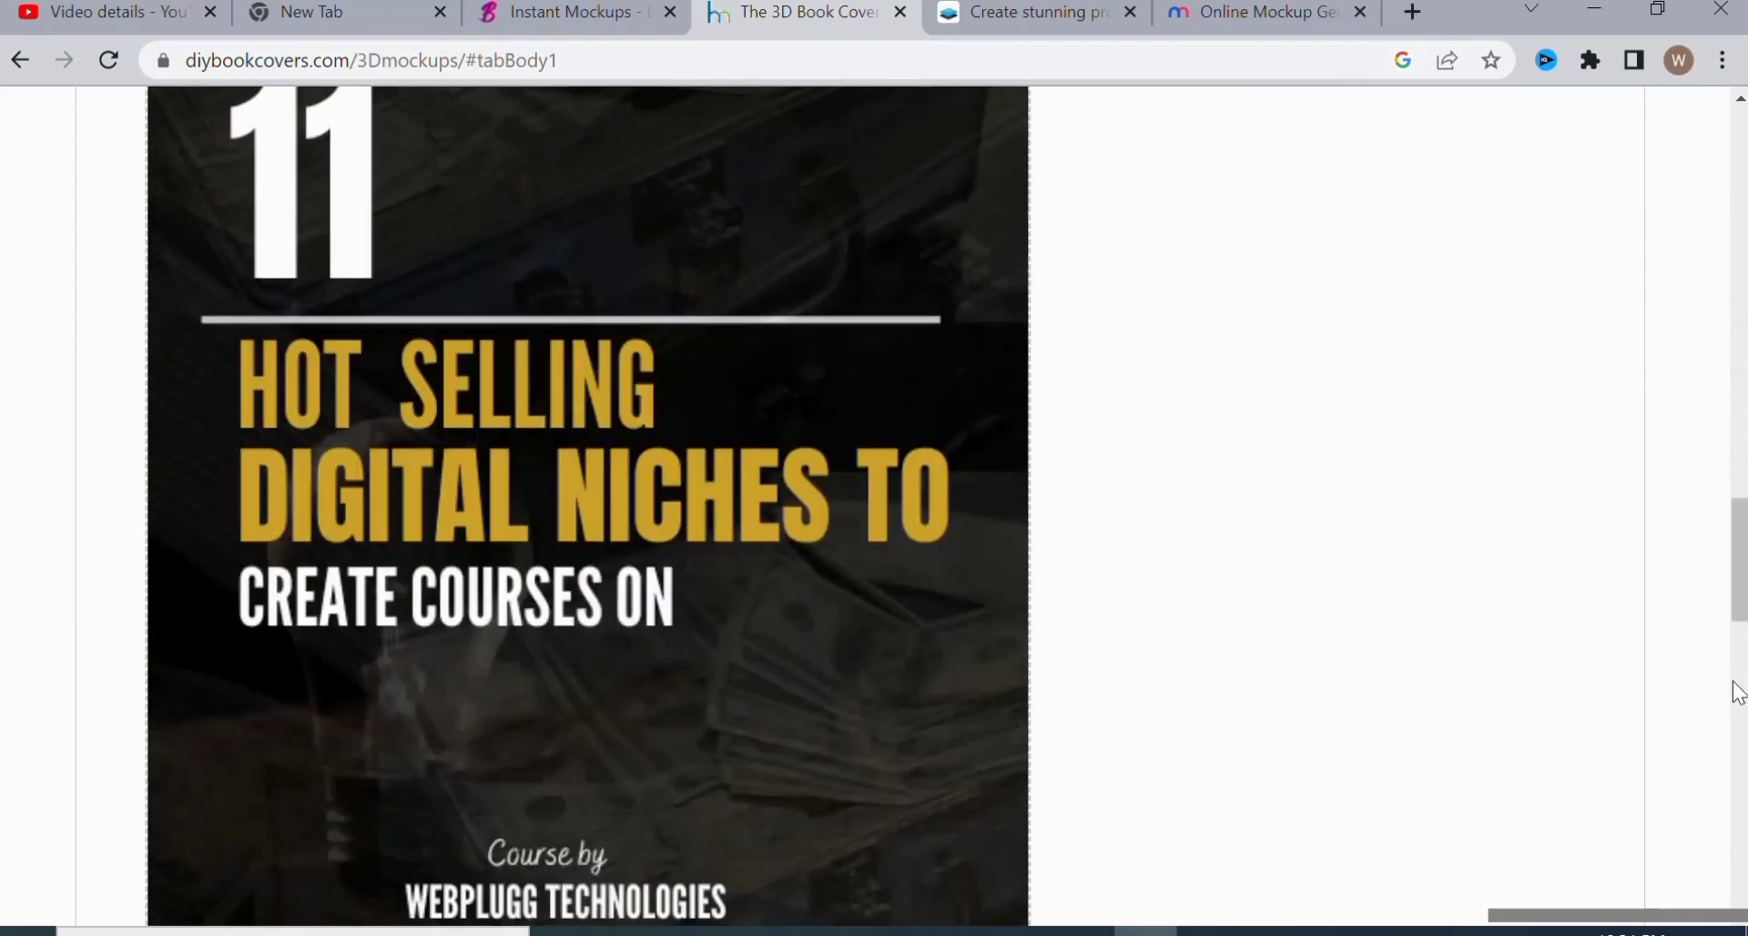
scroll(1737, 692, down, 8)
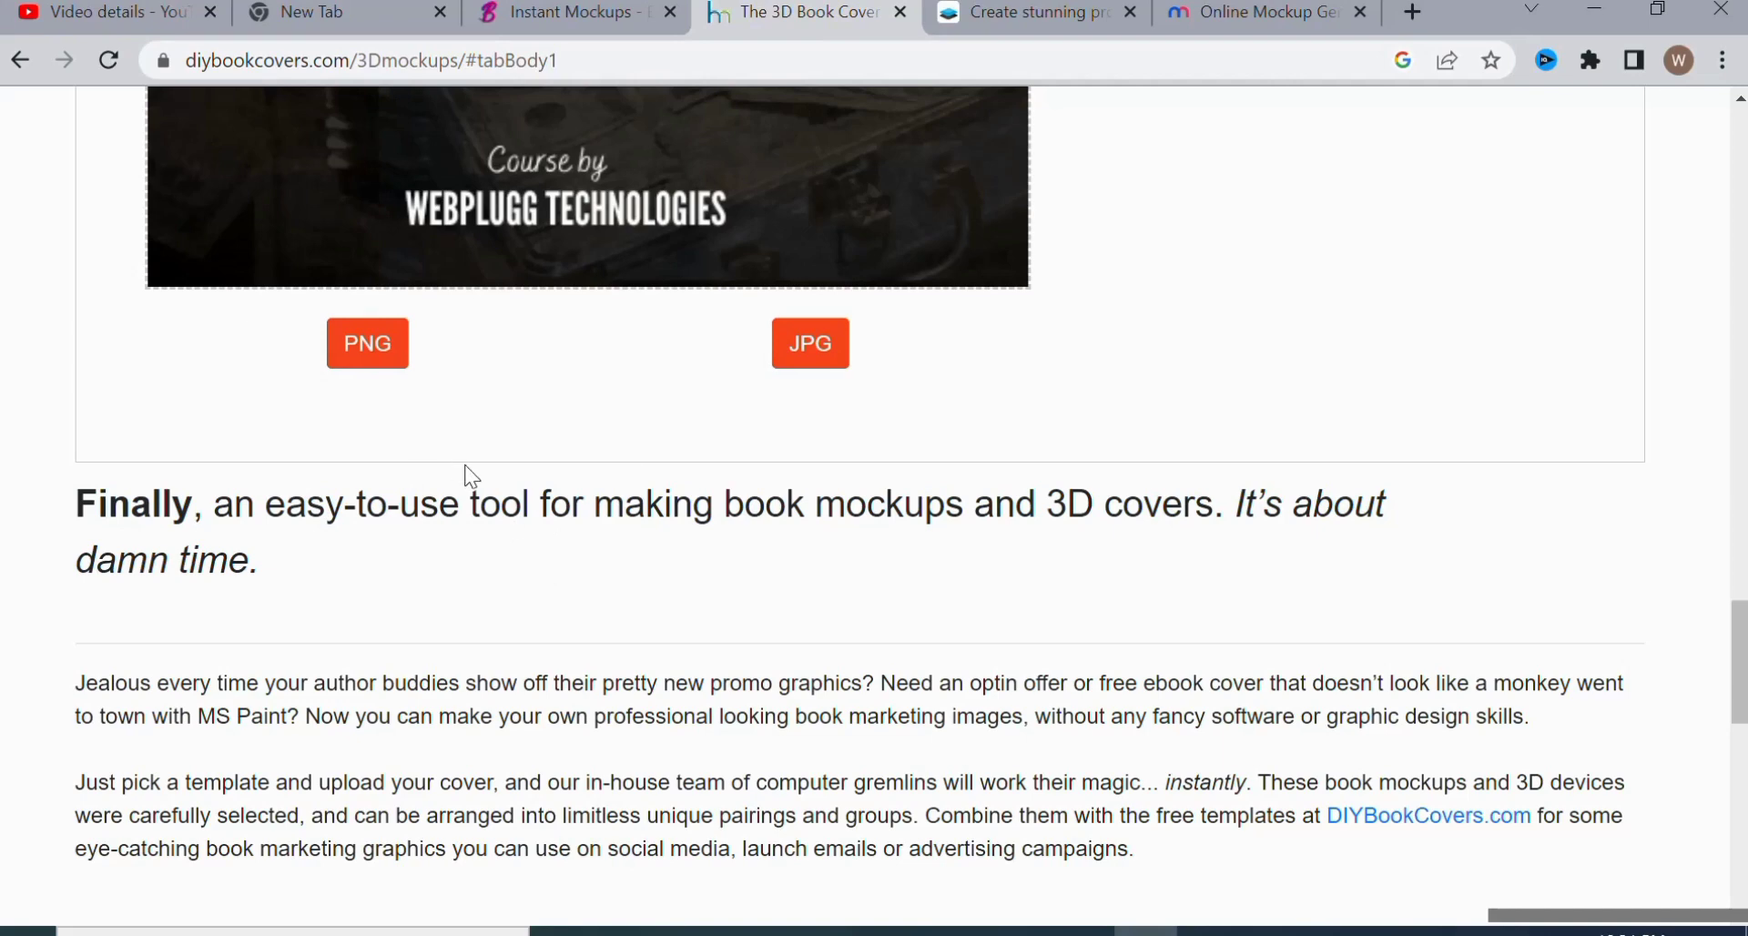
click(368, 343)
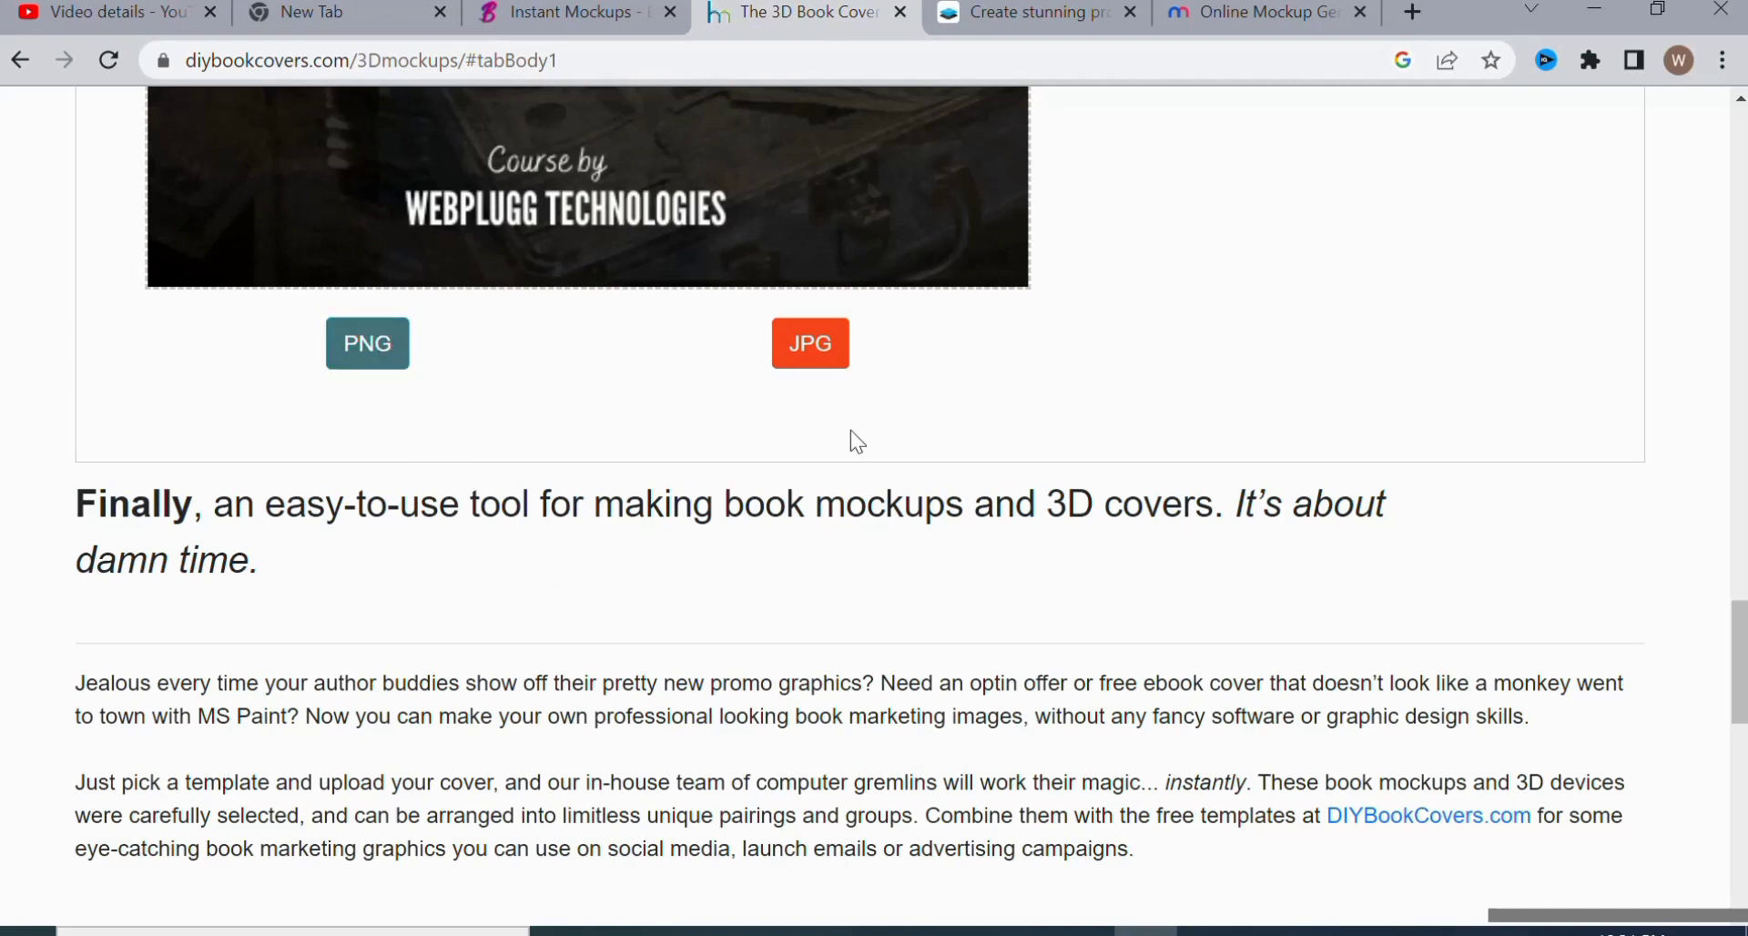
click(365, 363)
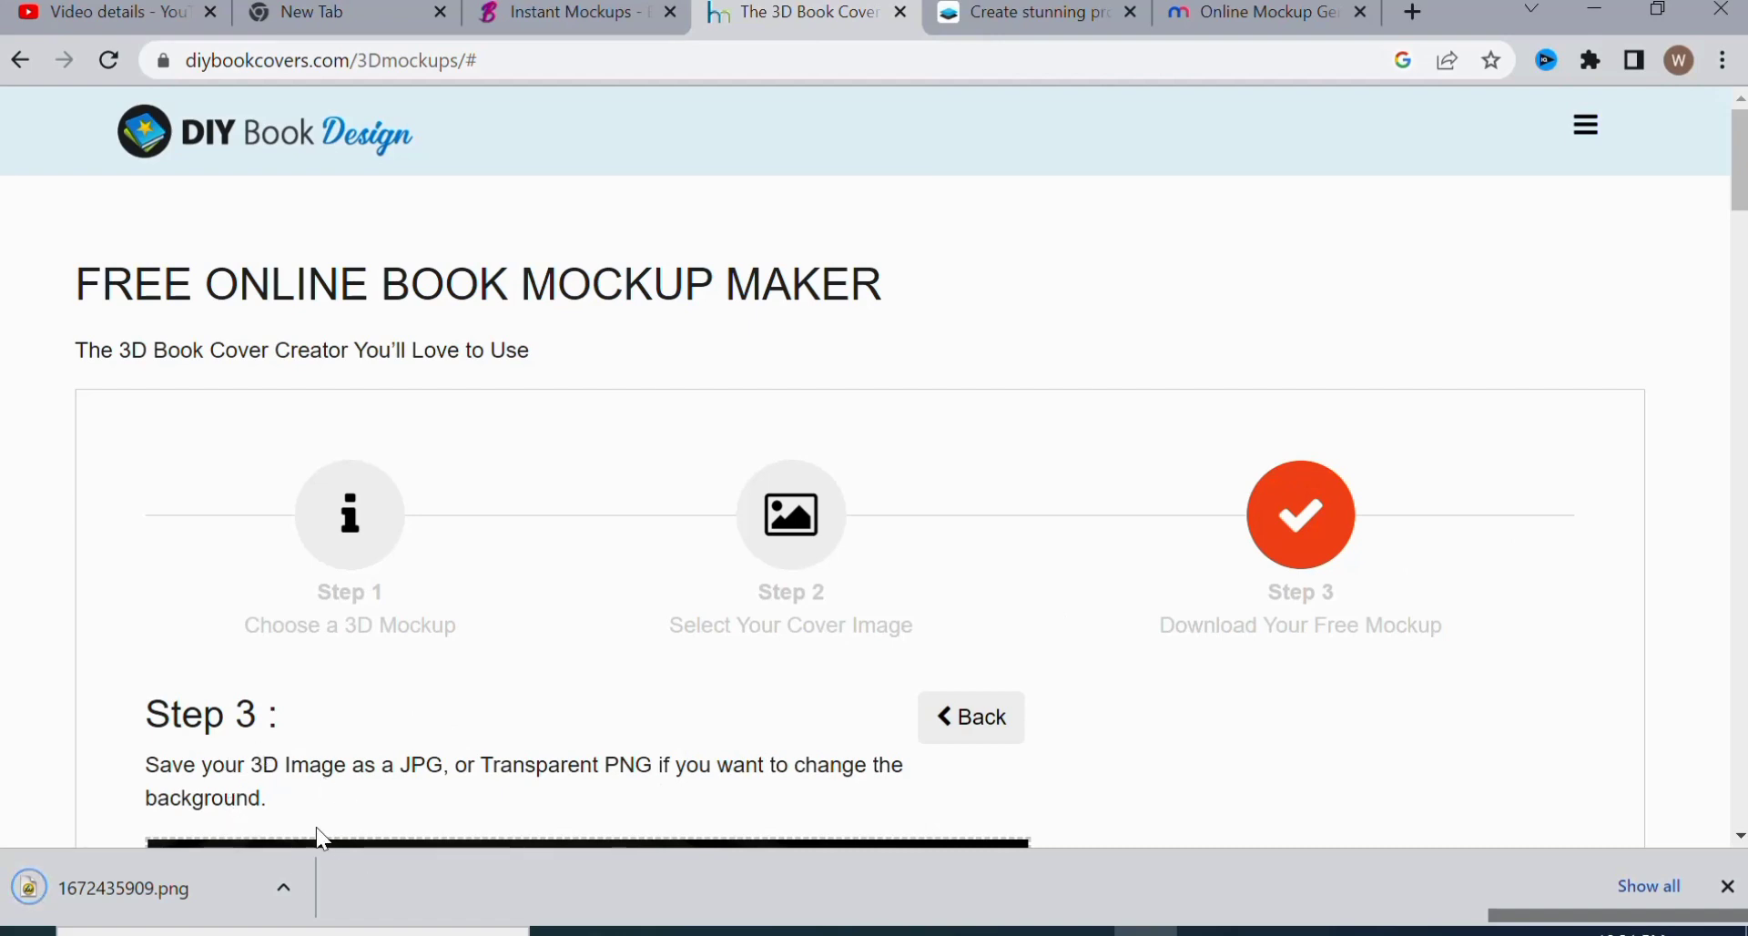
Step: View the downloaded mockup 1672435909.png from its folder in Photos, and close the viewer and the folder window
click(288, 892)
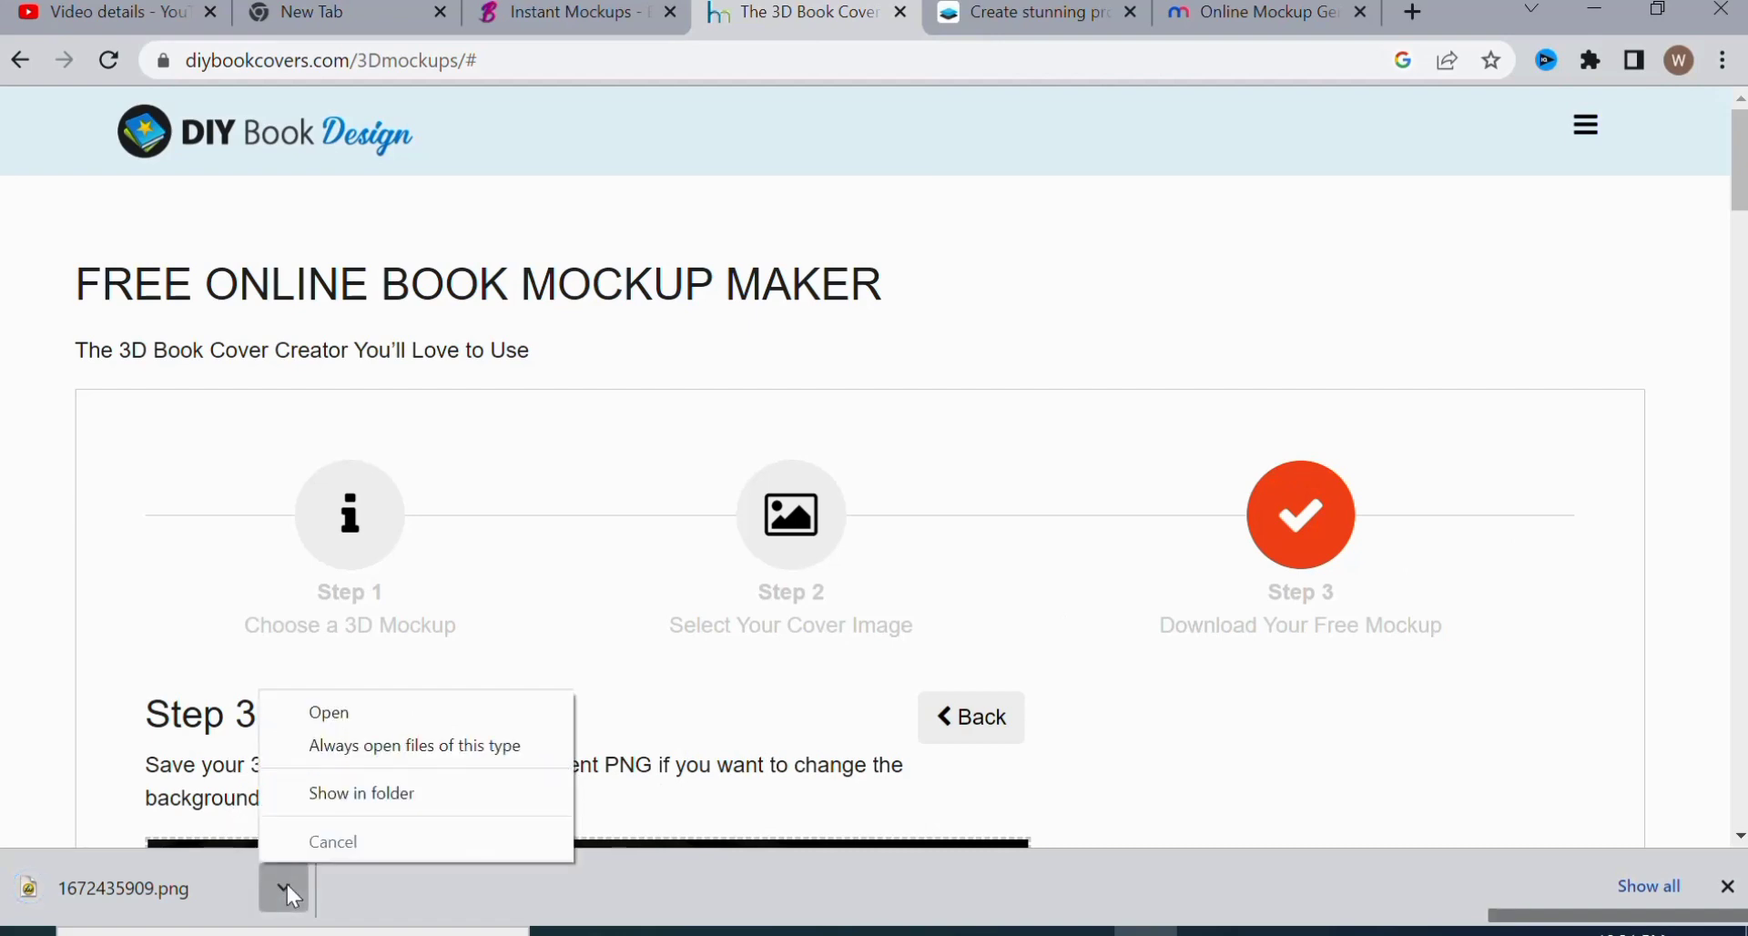
click(428, 803)
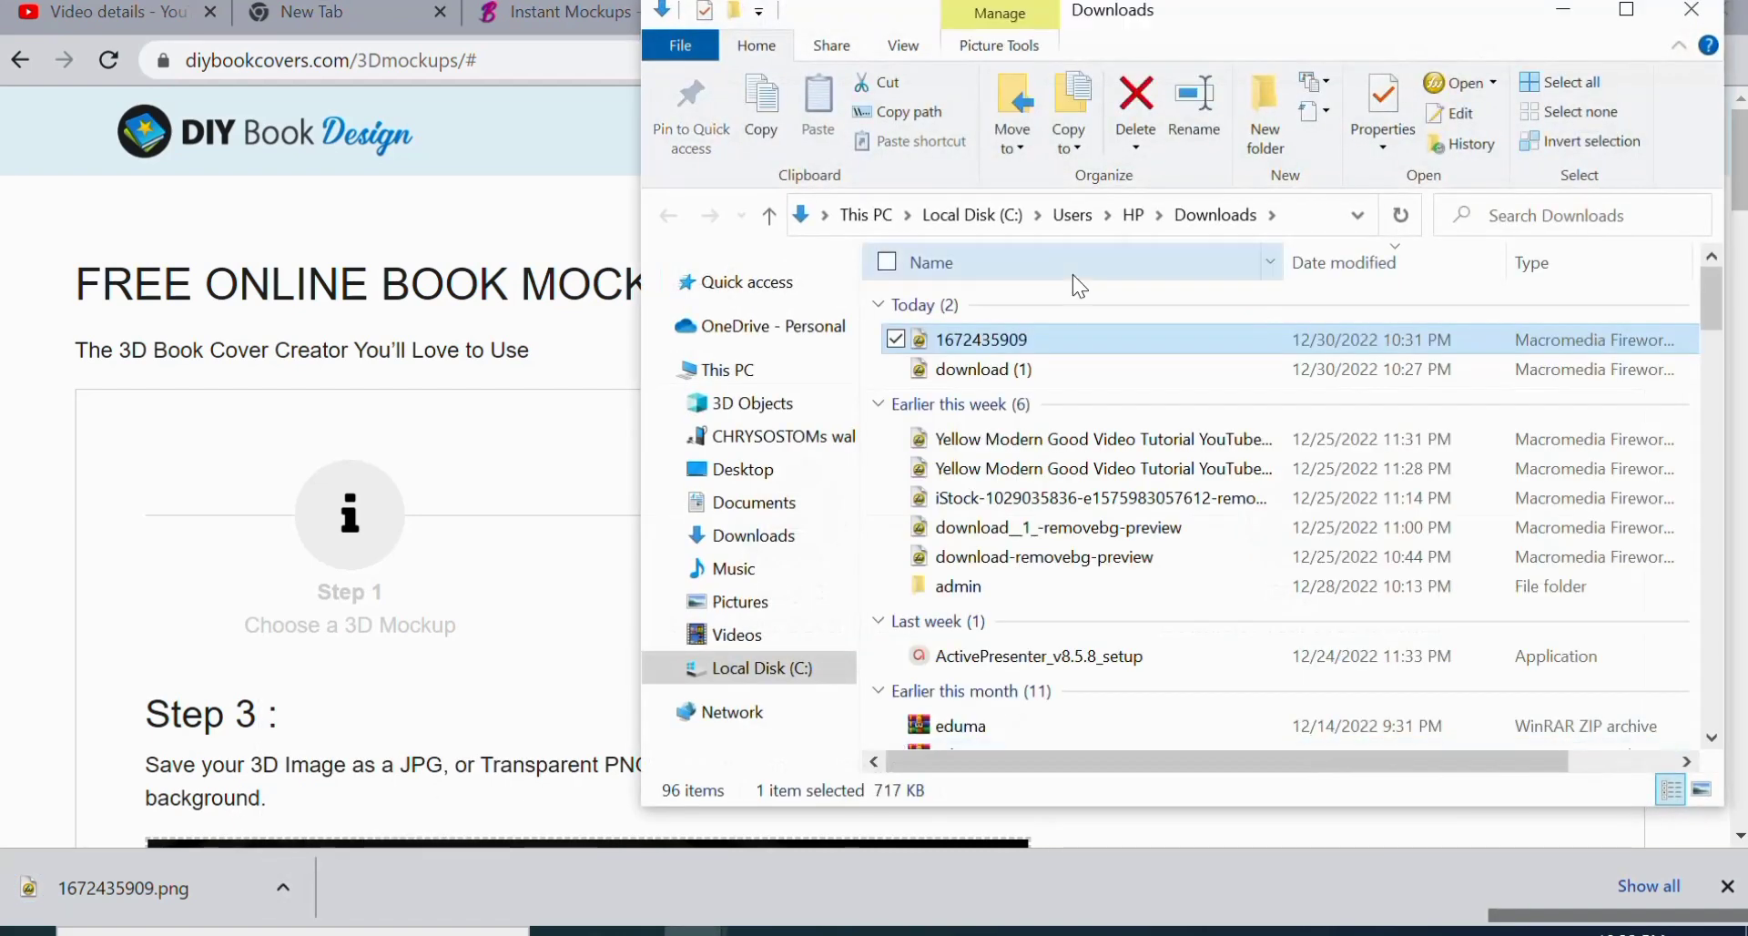
right_click(1065, 355)
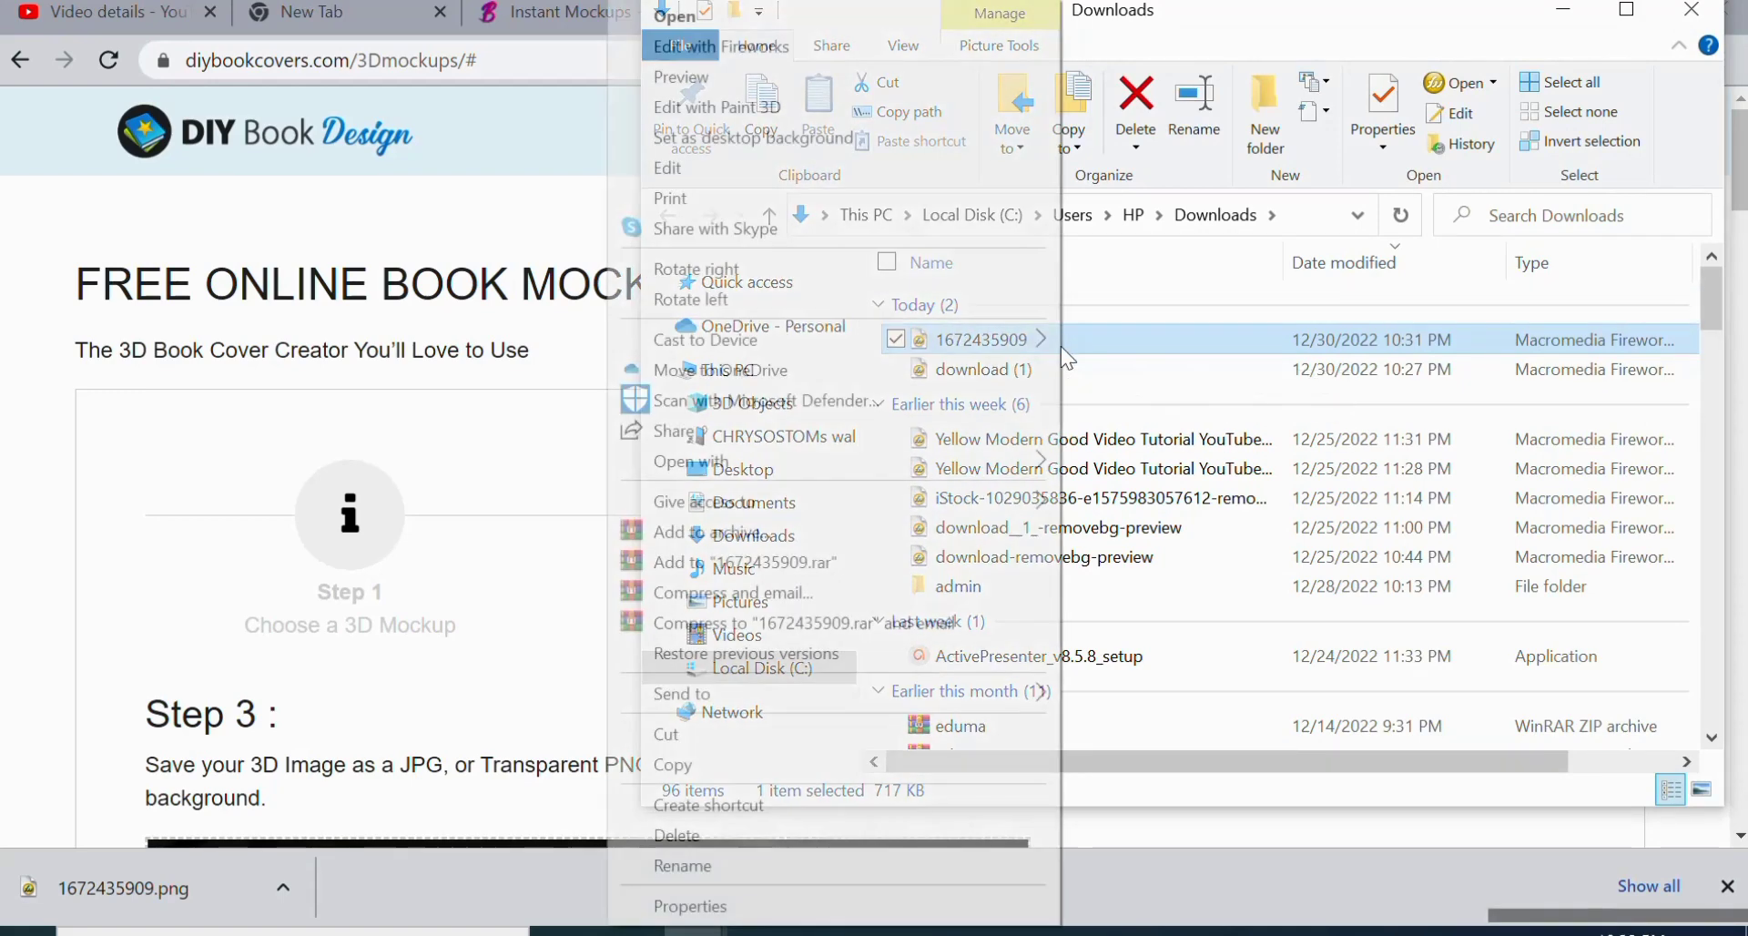
mouse_move(1022, 470)
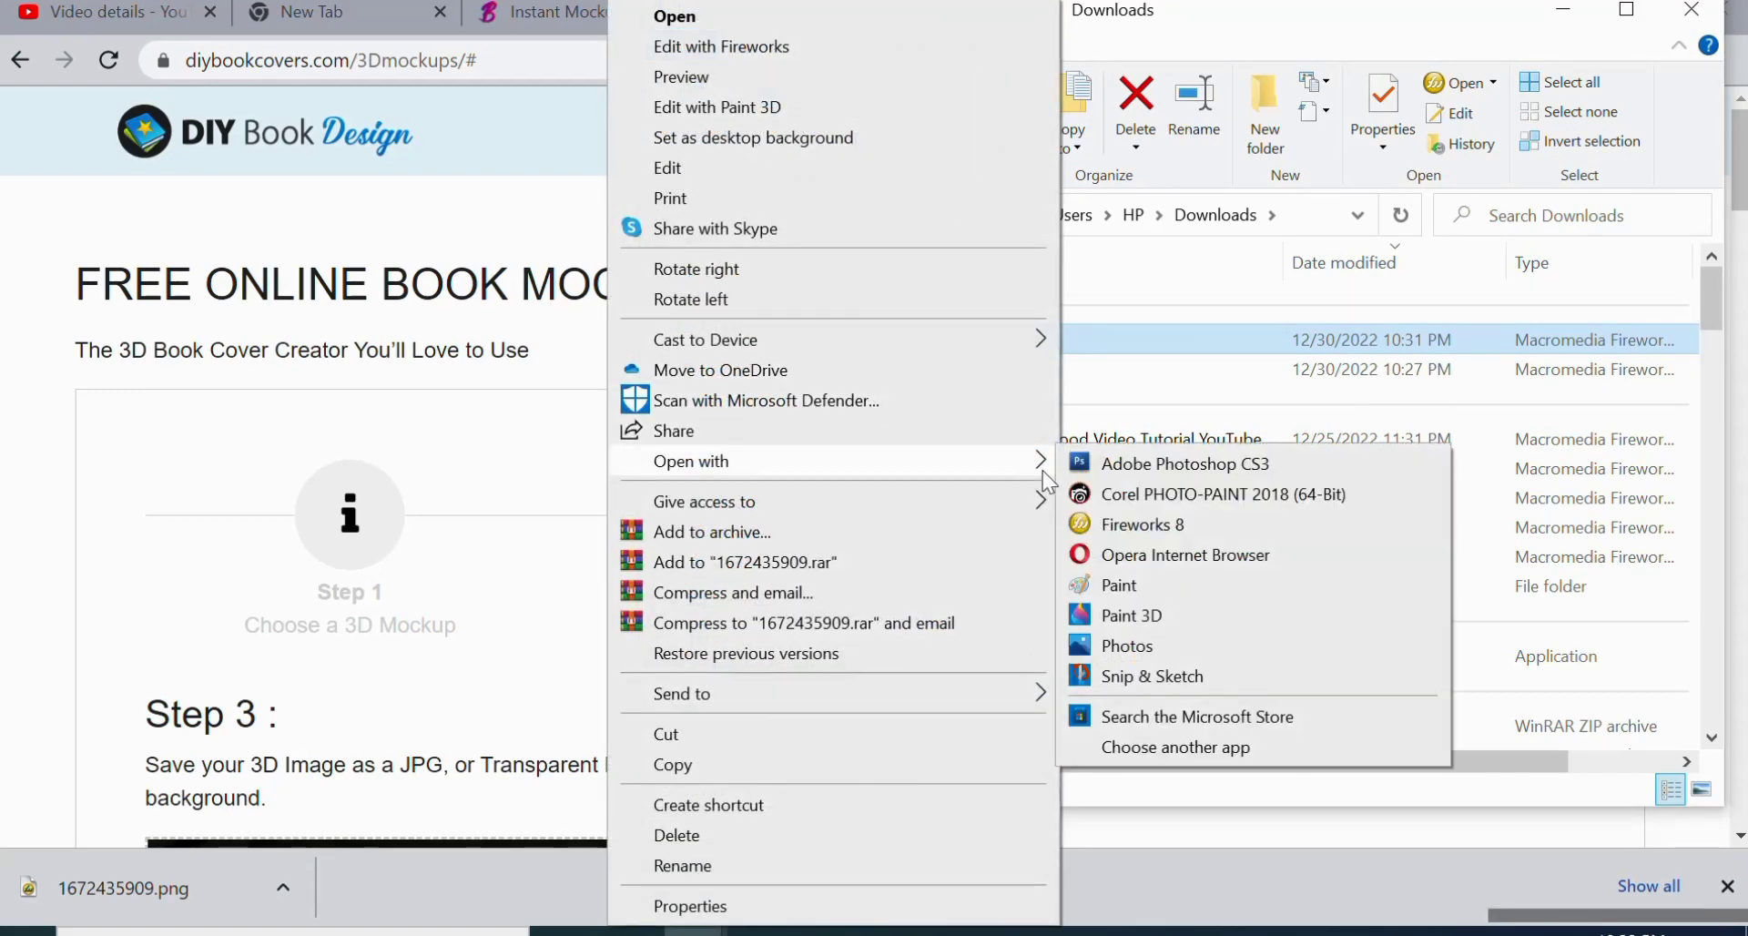
click(1129, 648)
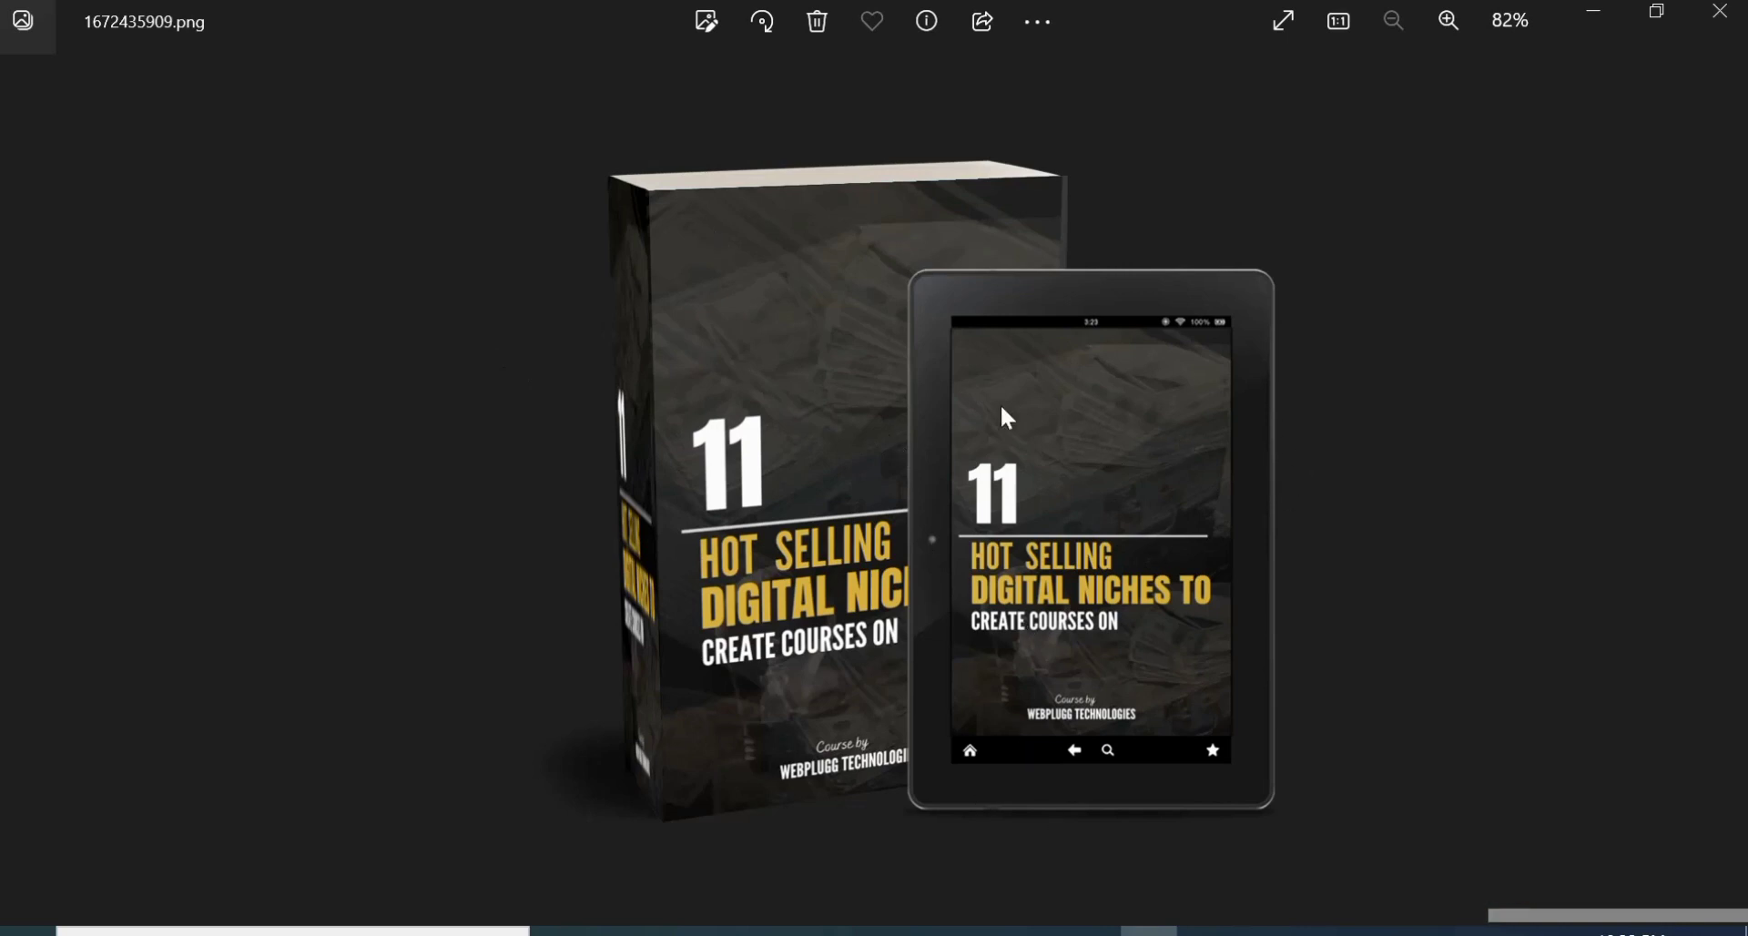
click(1721, 13)
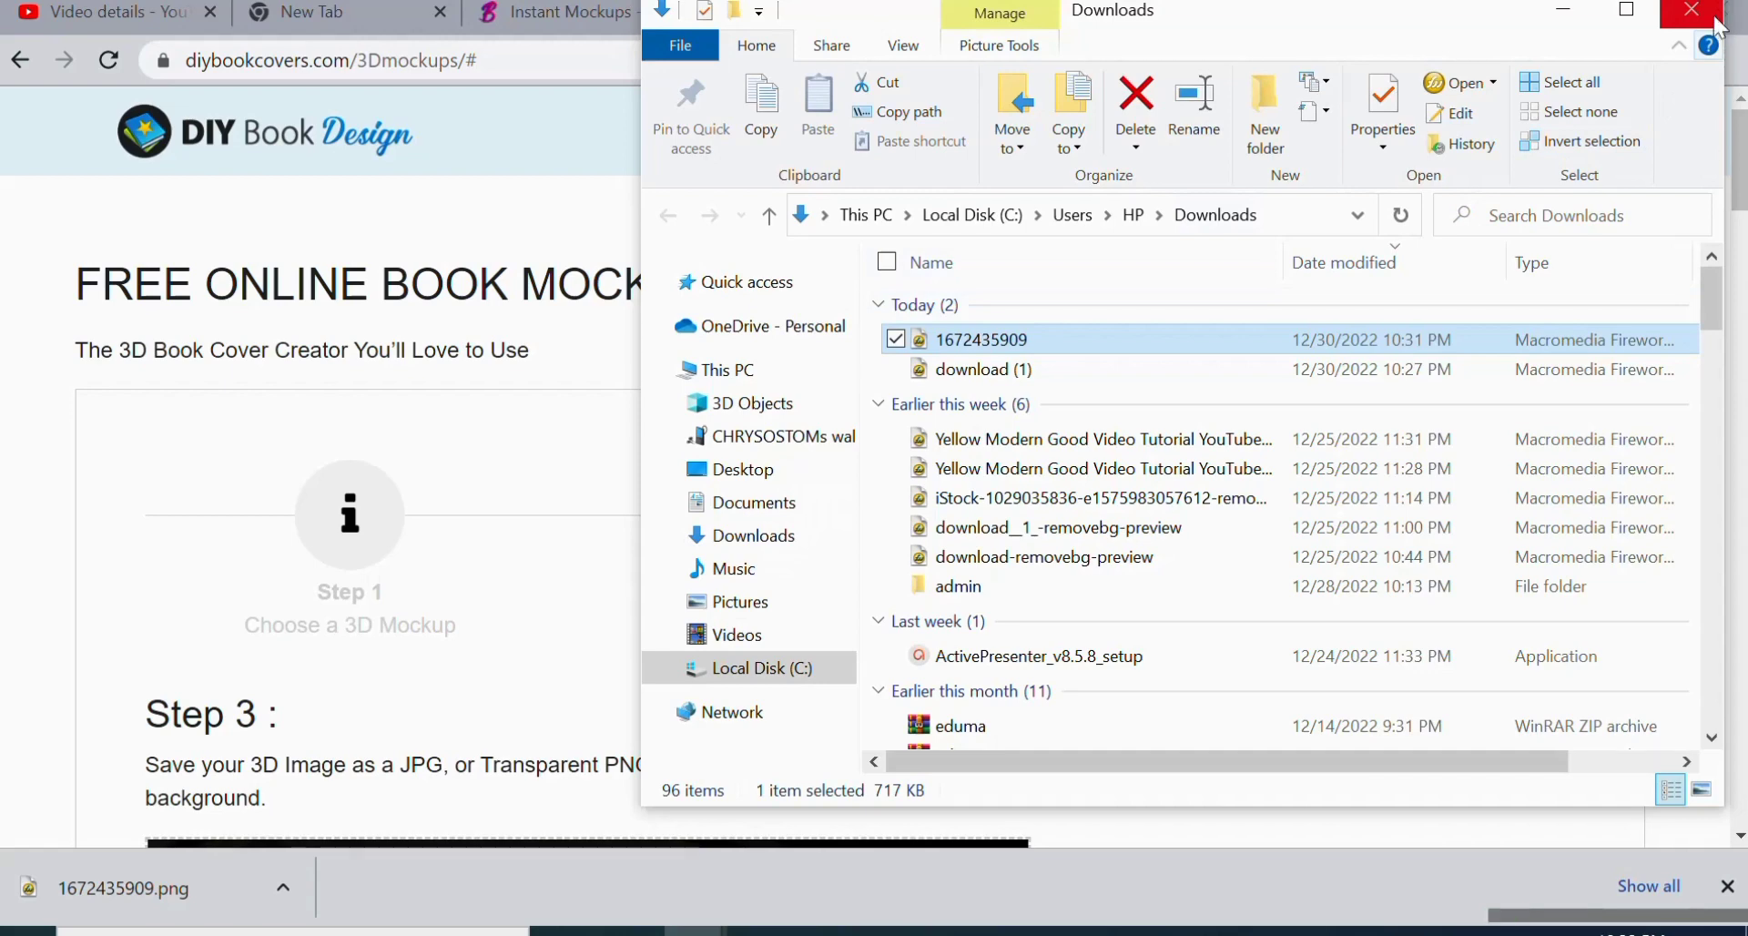
click(1715, 13)
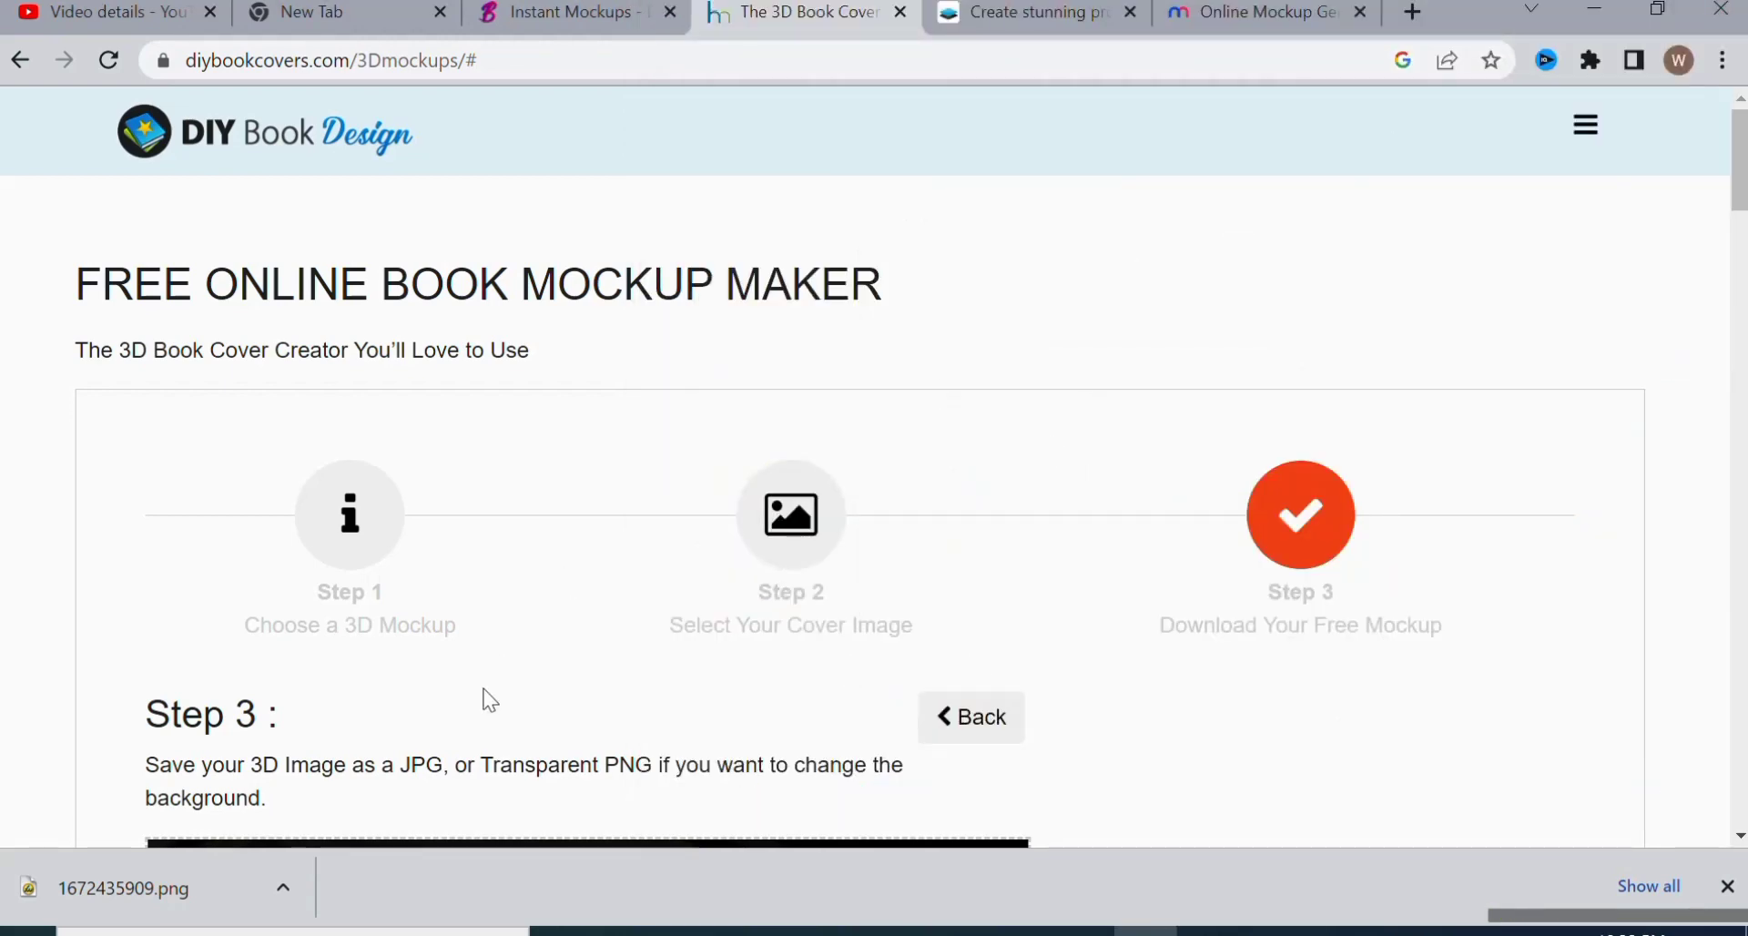
Step: Dismiss the sign-up offer on Book Brush's Instant Mockups page and examine the gallery of blank book, phone and tablet scenes
click(613, 29)
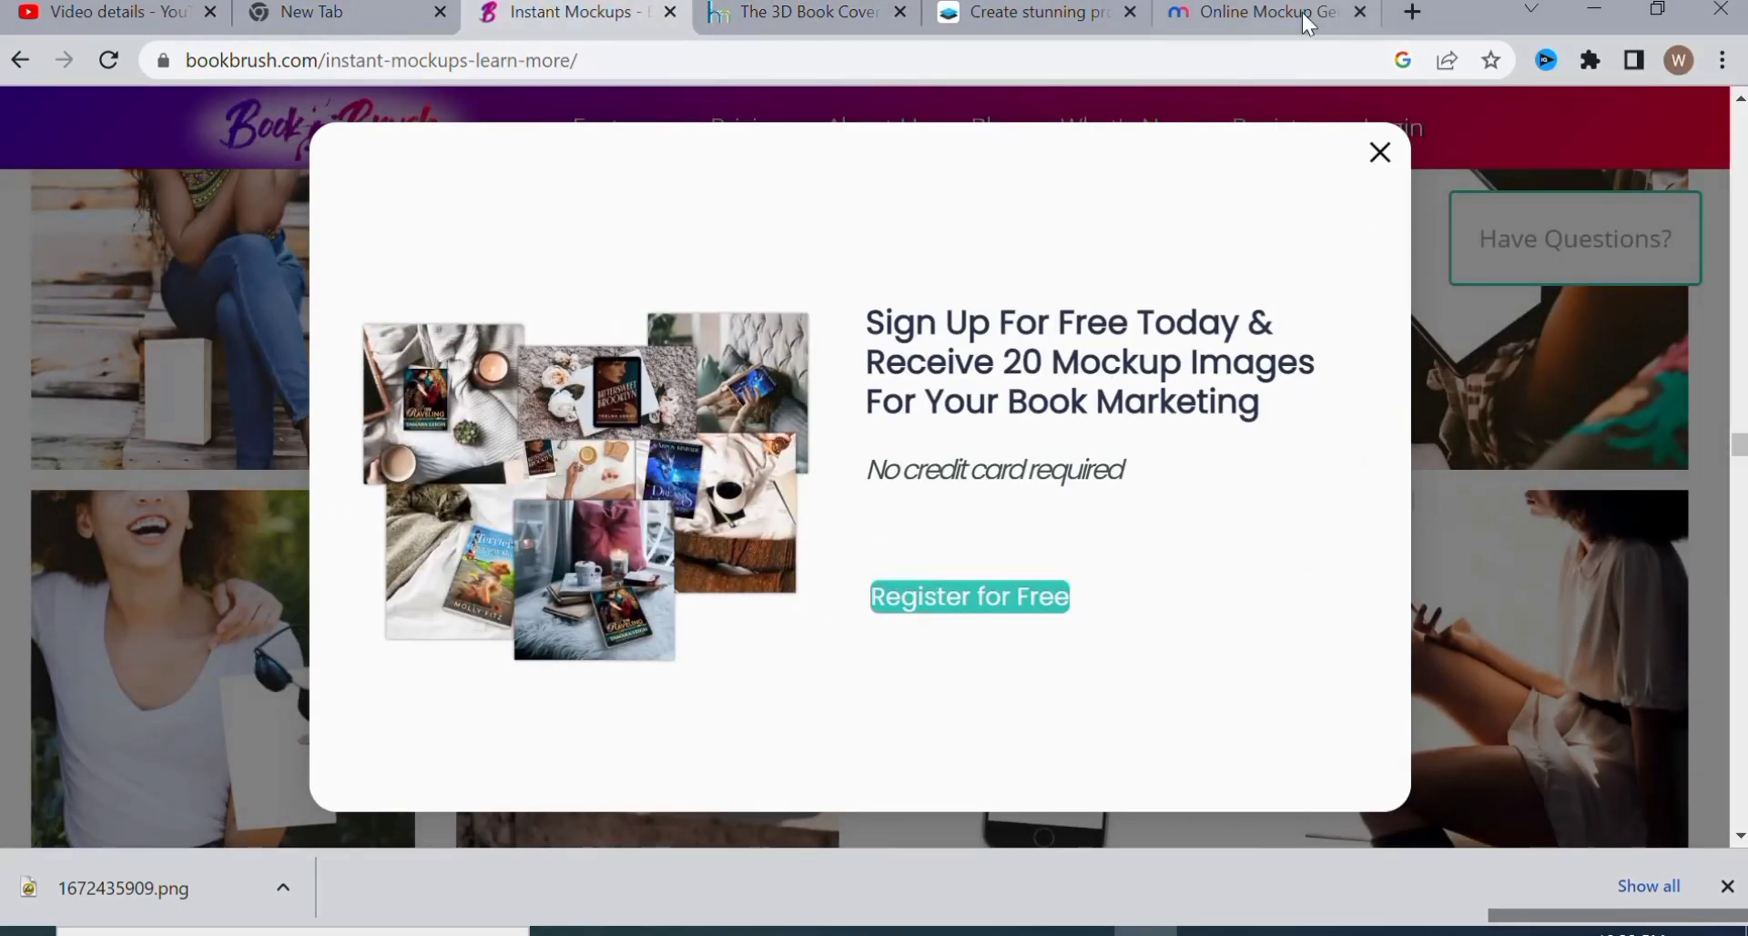
mouse_move(1302, 15)
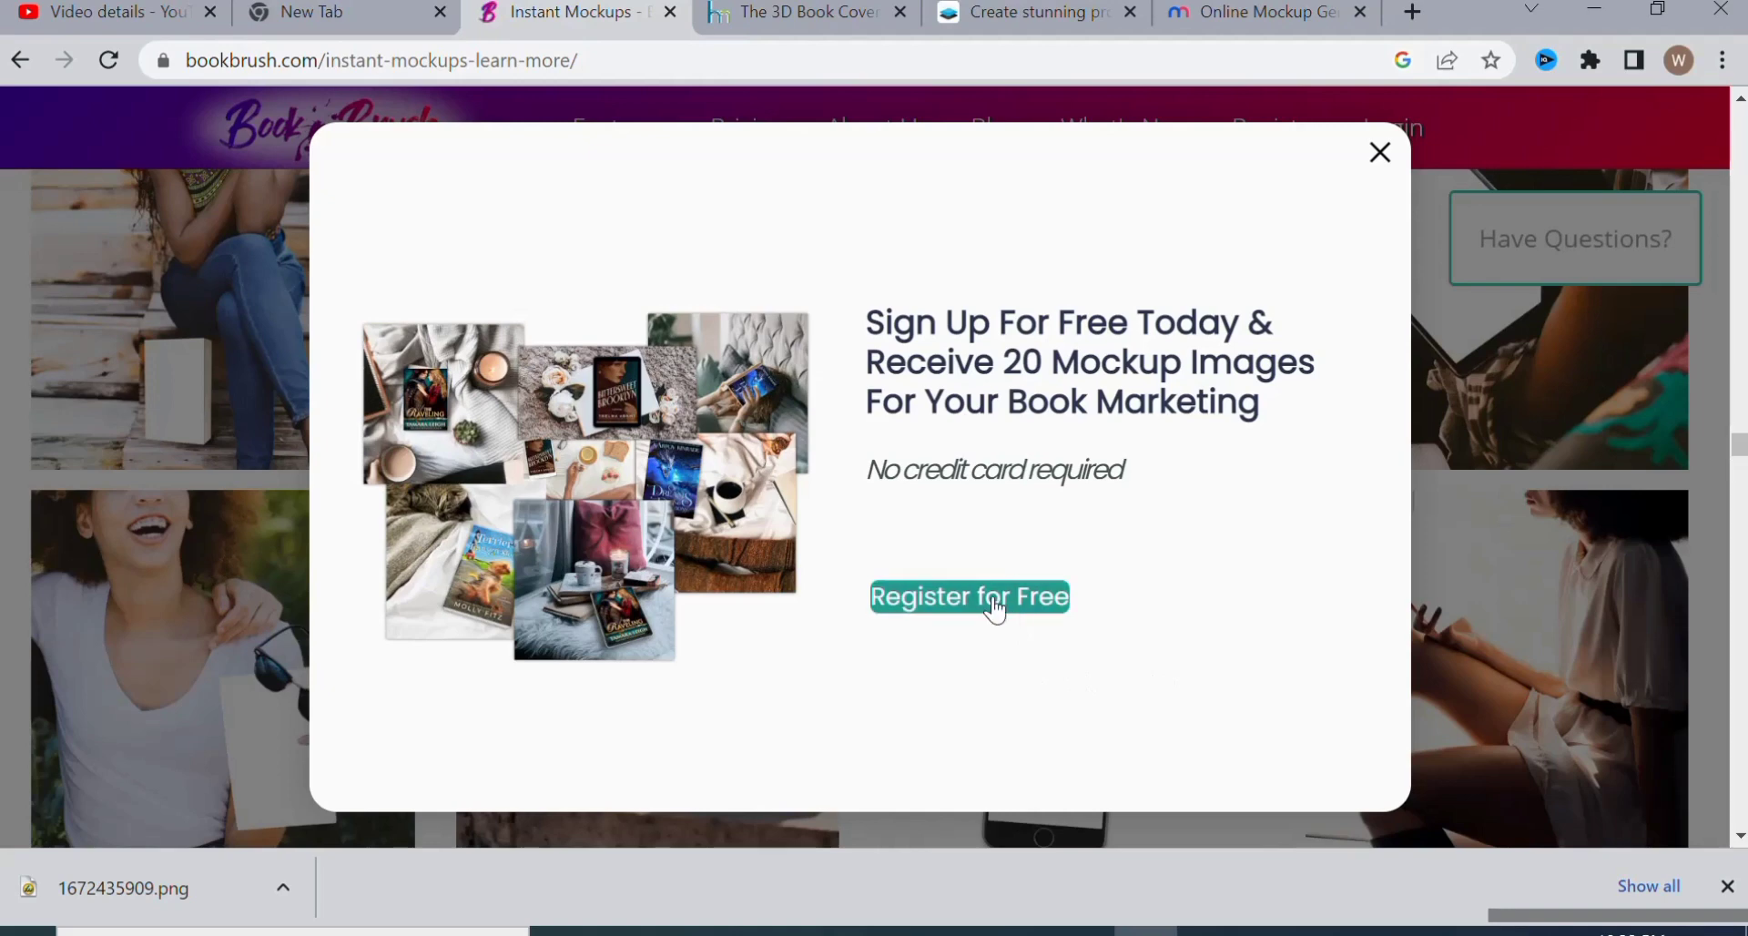
click(1380, 152)
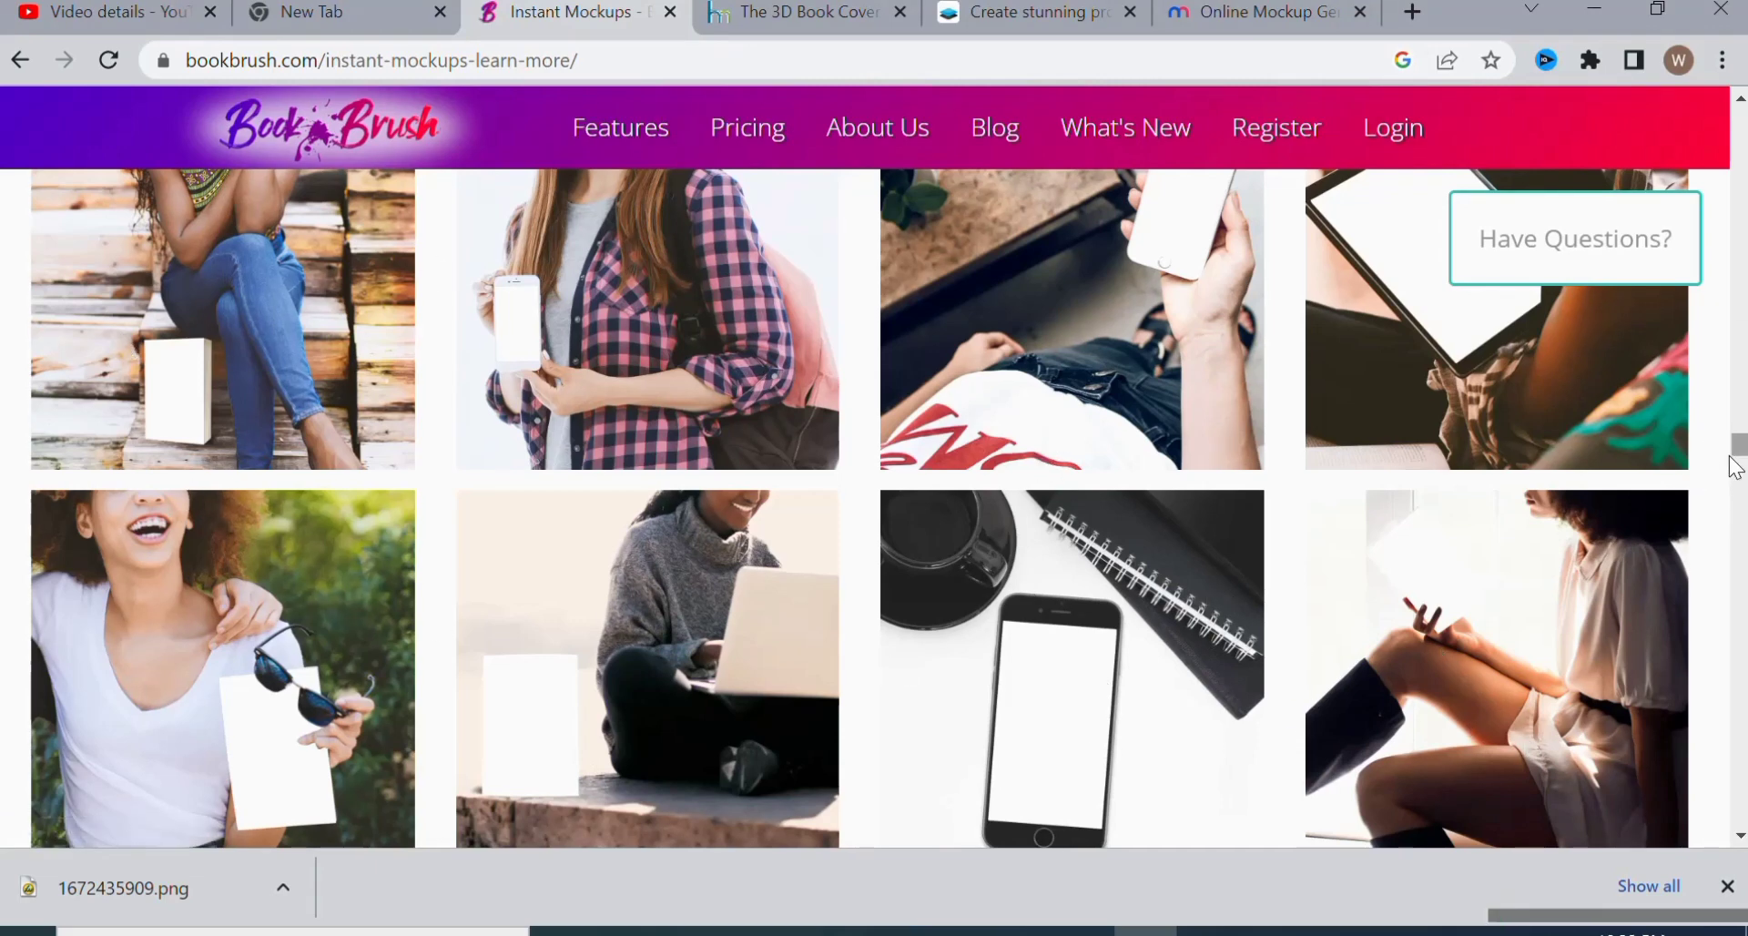
scroll(1739, 460, down, 15)
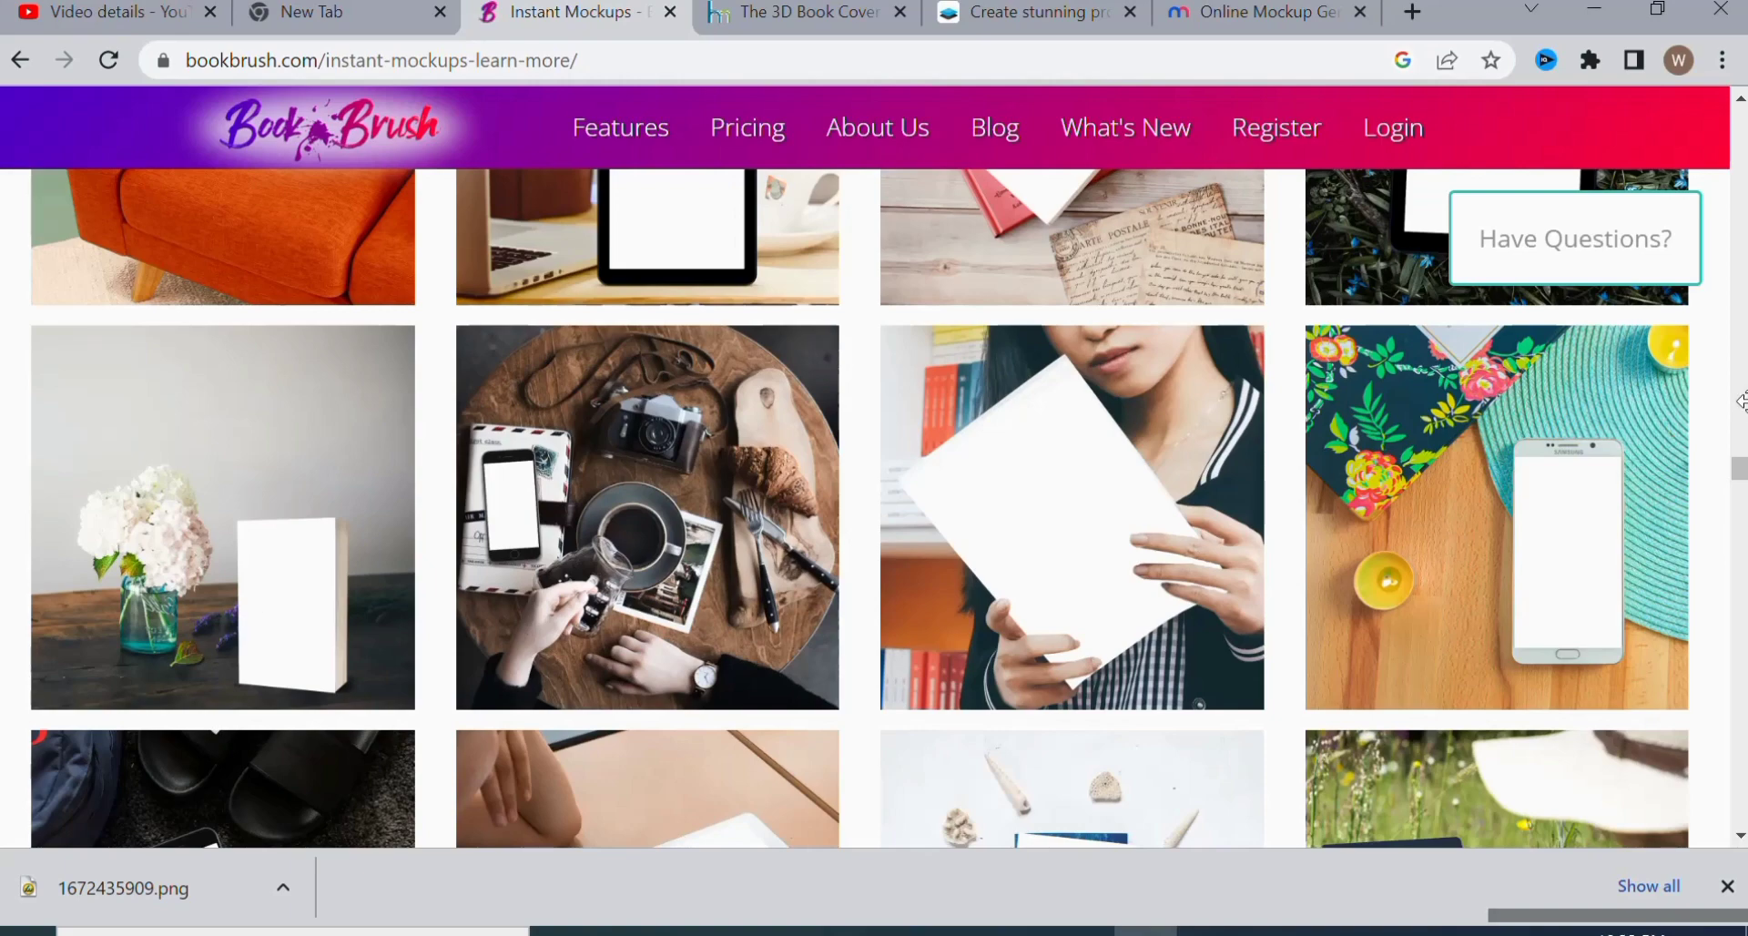
drag(1739, 473, 1739, 492)
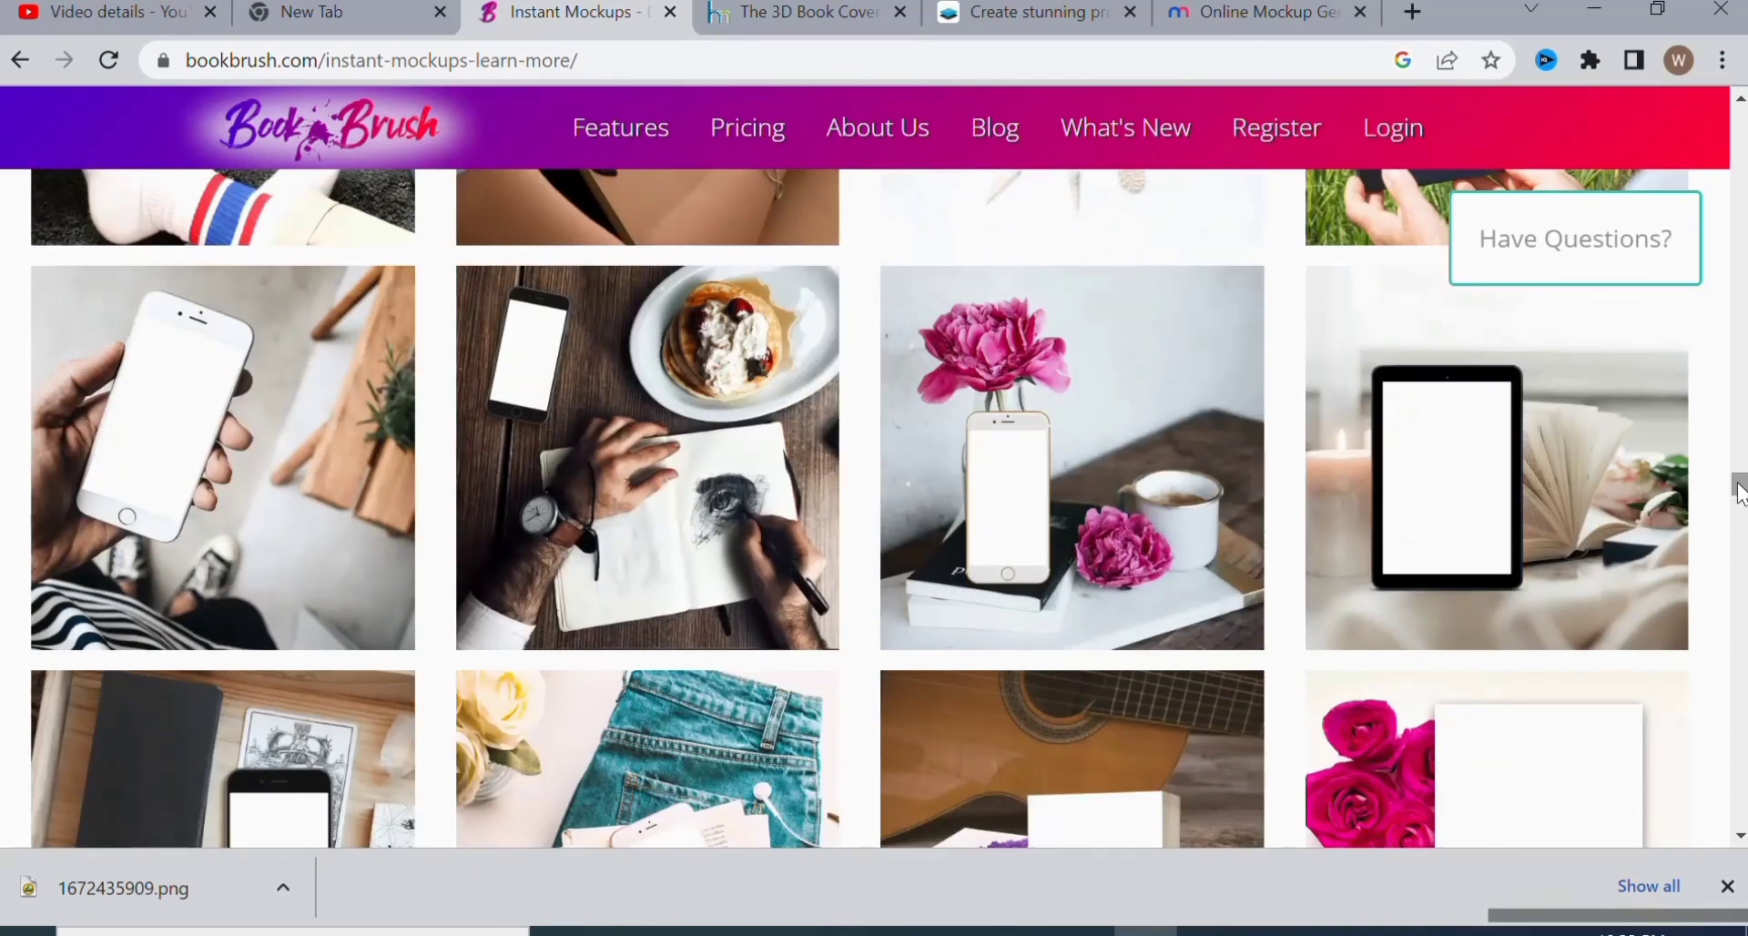